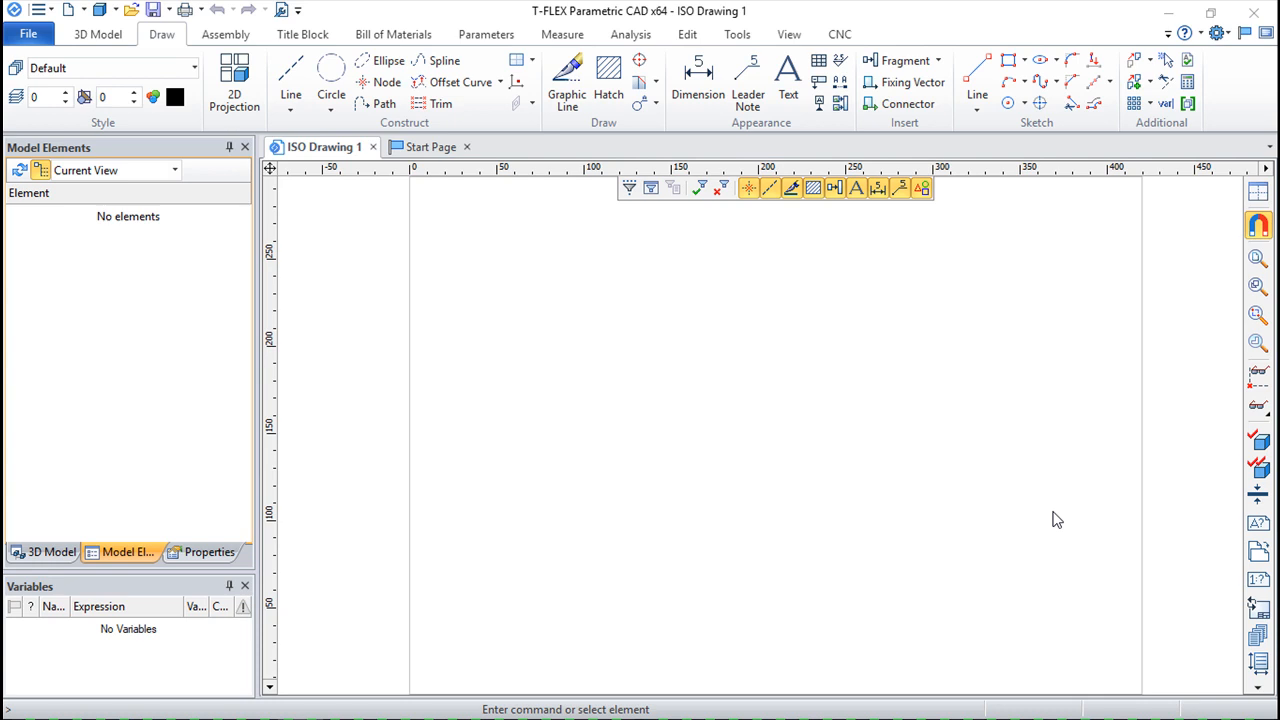
- Construct crossing horizontal and vertical construction lines with a node at their intersection near the middle of the sheet
{"action": "left_click", "coordinate": [291, 74]}
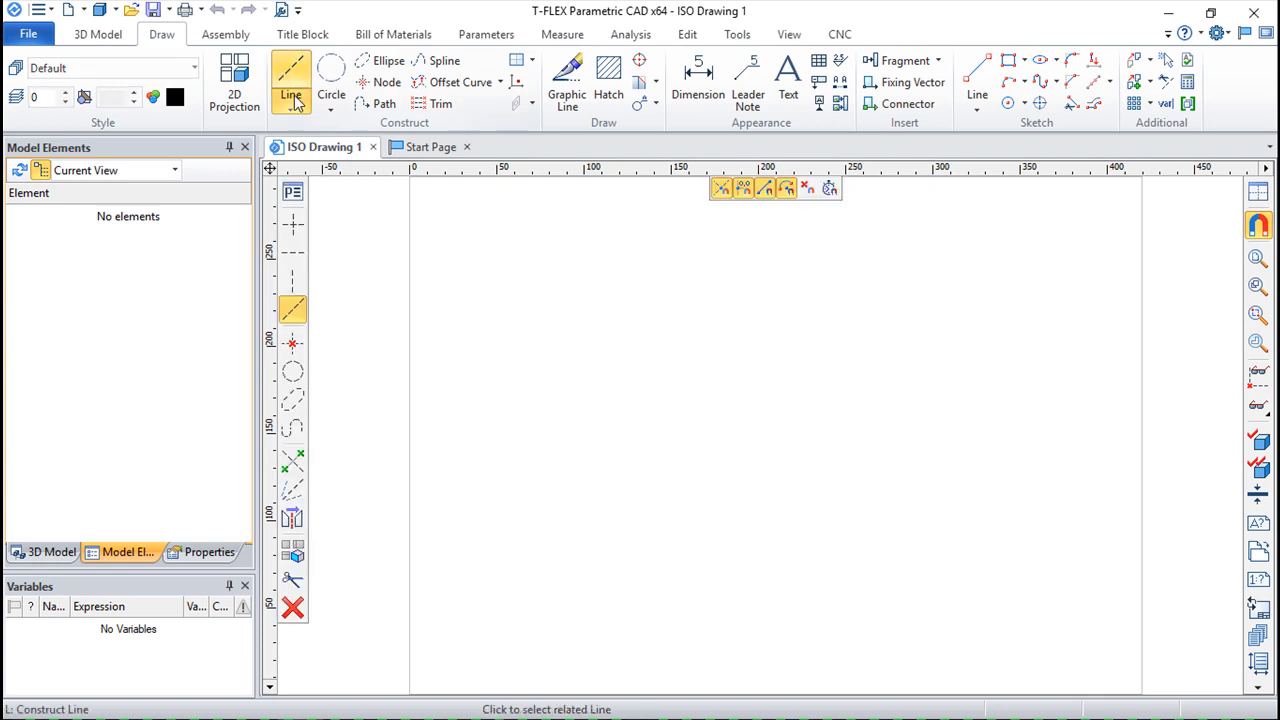
{"action": "left_click", "coordinate": [294, 232]}
{"action": "left_click", "coordinate": [709, 417]}
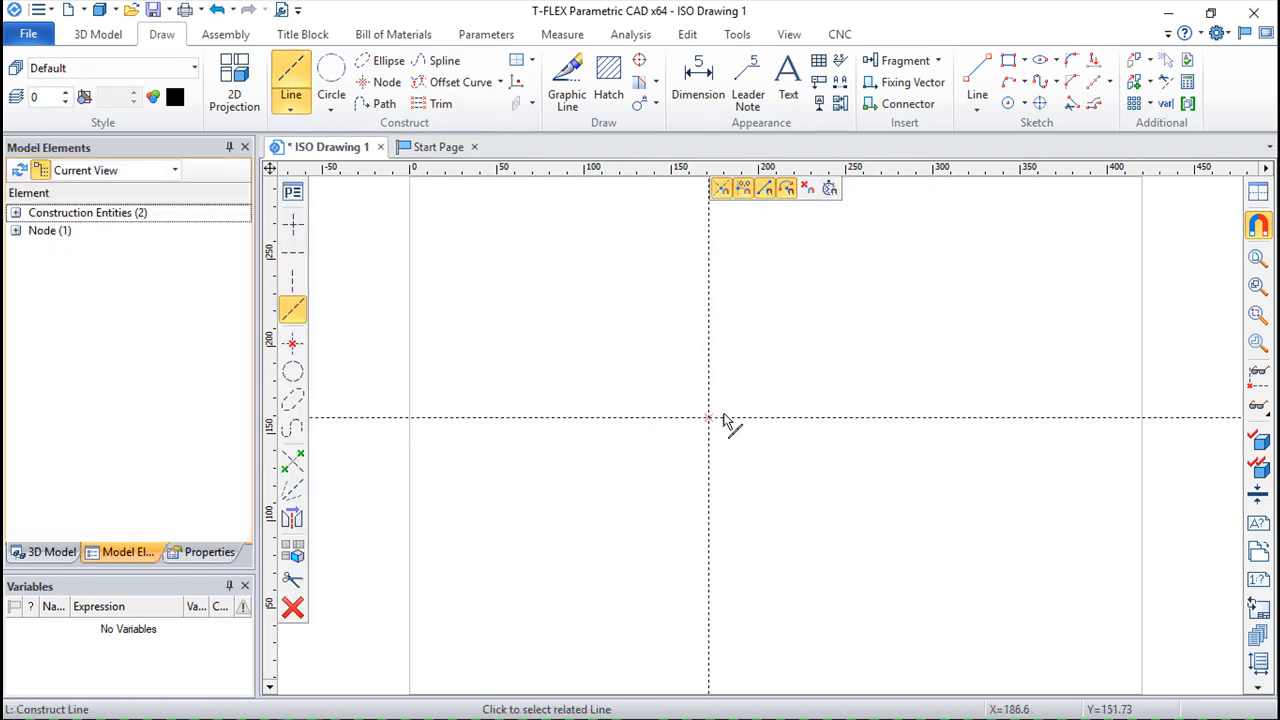
- Construct two vertical and two horizontal parallel lines around the crossing, framing an area about 81 by 73 mm
{"action": "left_click", "coordinate": [705, 356]}
{"action": "left_click", "coordinate": [654, 360]}
{"action": "left_click", "coordinate": [794, 385]}
{"action": "right_click", "coordinate": [829, 316]}
{"action": "left_click", "coordinate": [868, 418]}
{"action": "left_click", "coordinate": [857, 344]}
{"action": "left_click", "coordinate": [857, 471]}
{"action": "right_click", "coordinate": [915, 455]}
- Draw a closed rectangle with continuous graphic lines through the four outer intersections of the construction lines
{"action": "left_click", "coordinate": [567, 80]}
{"action": "left_click", "coordinate": [652, 345]}
{"action": "left_click", "coordinate": [794, 344]}
{"action": "left_click", "coordinate": [794, 471]}
{"action": "left_click", "coordinate": [652, 471]}
{"action": "left_click", "coordinate": [652, 344]}
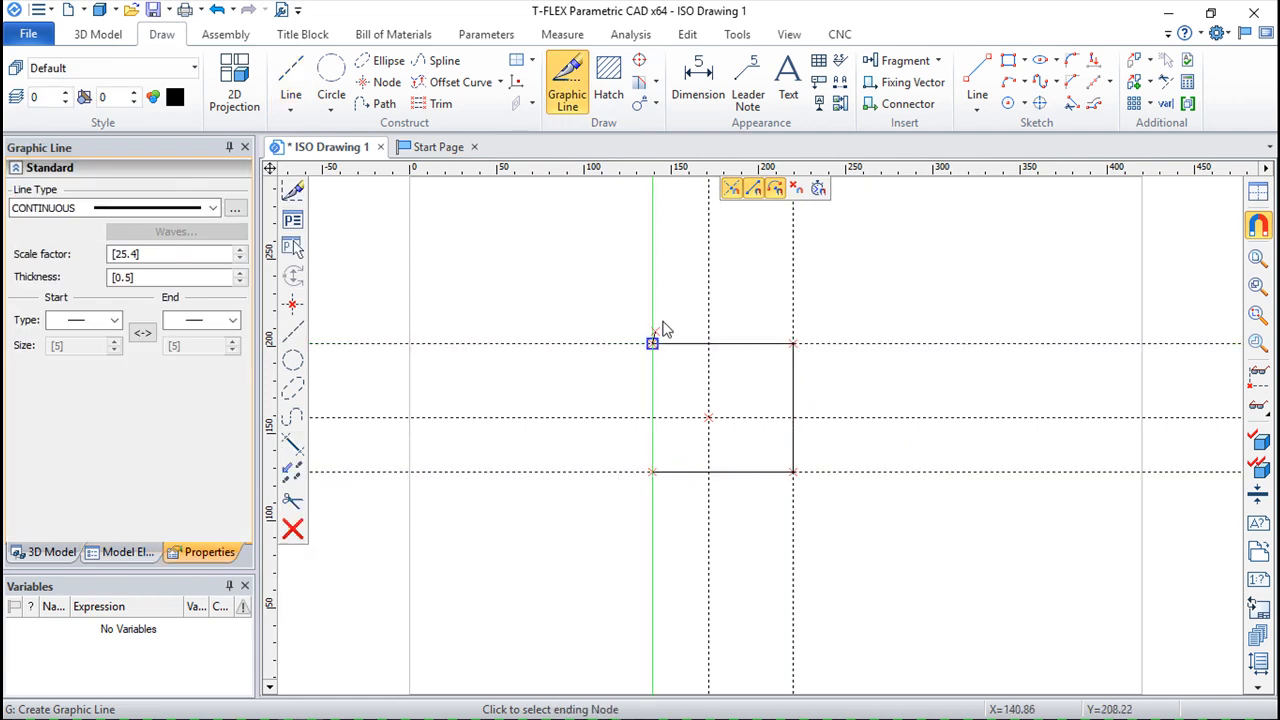
- Construct another horizontal line parallel to the centre line, about 36 mm below the rectangle's lower edge
{"action": "left_click", "coordinate": [290, 80]}
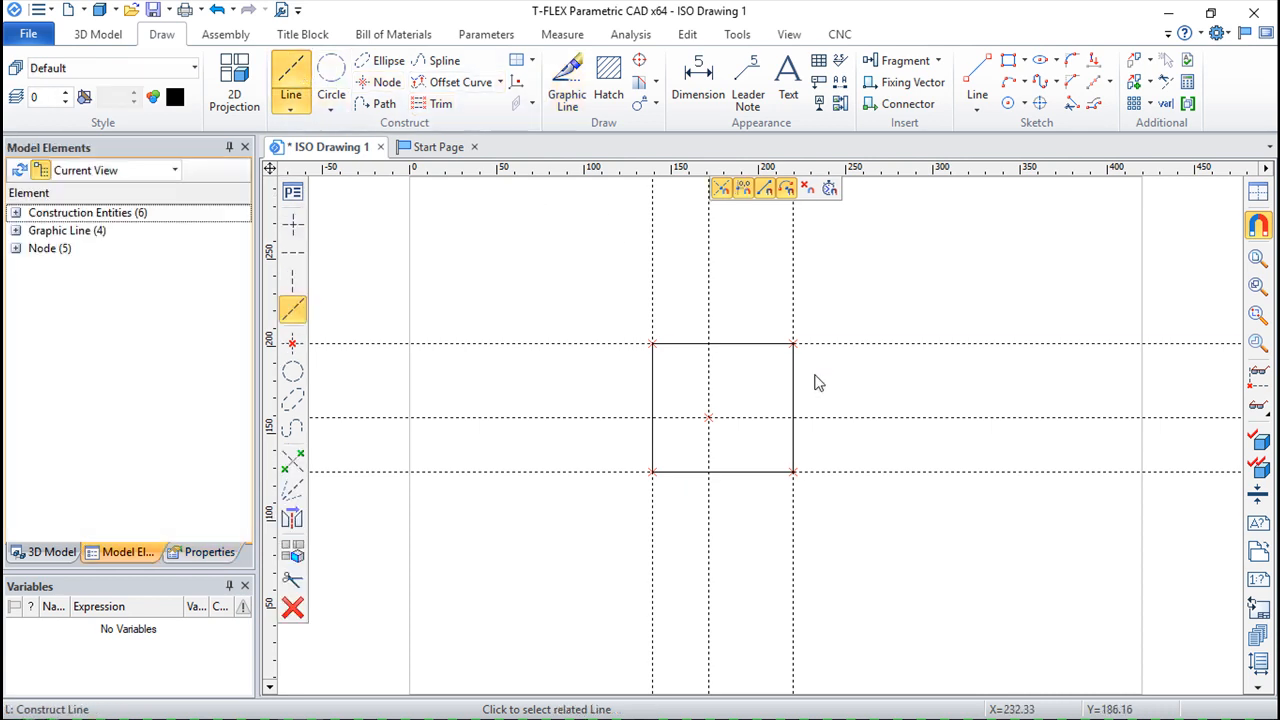
{"action": "left_click", "coordinate": [844, 420]}
{"action": "left_click", "coordinate": [849, 536]}
{"action": "mouse_move", "coordinate": [849, 423]}
{"action": "middle_mouse_down"}
{"action": "mouse_move", "coordinate": [797, 392]}
{"action": "mouse_move", "coordinate": [714, 397]}
{"action": "mouse_move", "coordinate": [726, 403]}
{"action": "middle_mouse_up"}
{"action": "scroll", "coordinate": [805, 415], "scroll_direction": "up", "scroll_amount": 2}
{"action": "scroll", "coordinate": [630, 344], "scroll_direction": "down", "scroll_amount": 2}
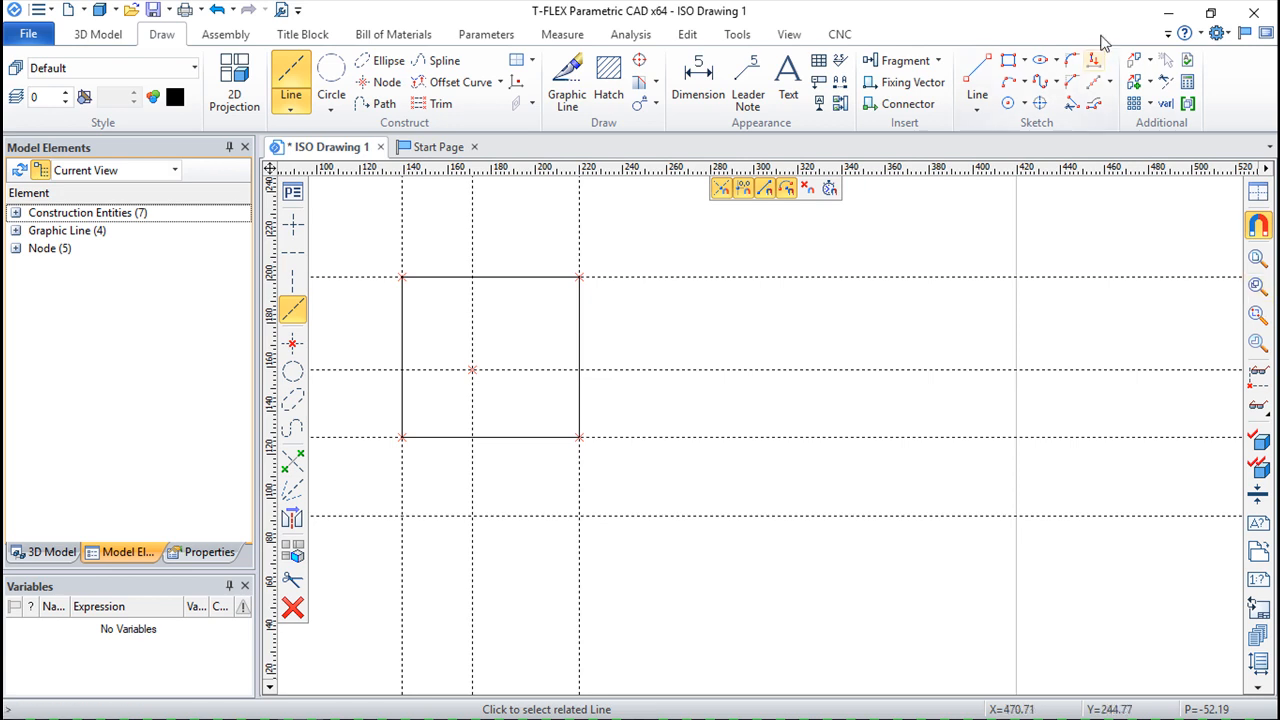
{"action": "left_click", "coordinate": [1150, 83]}
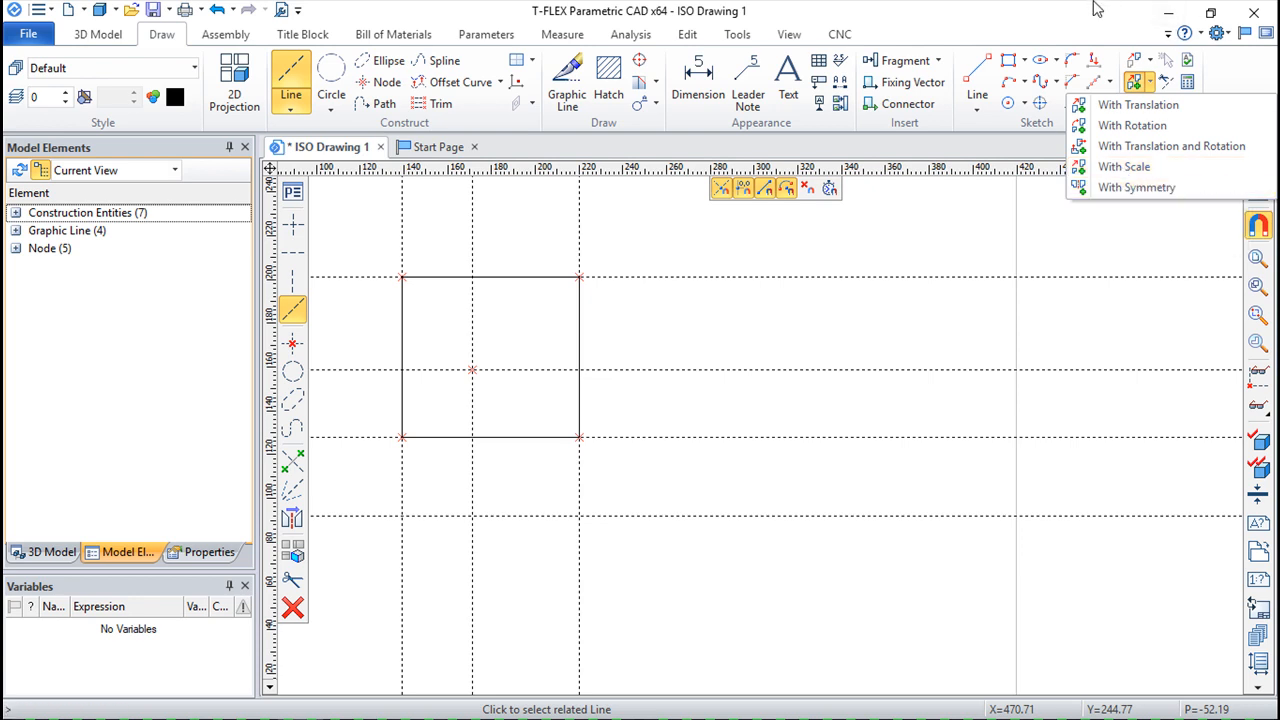
{"action": "left_click", "coordinate": [1150, 81]}
{"action": "left_click", "coordinate": [1152, 66]}
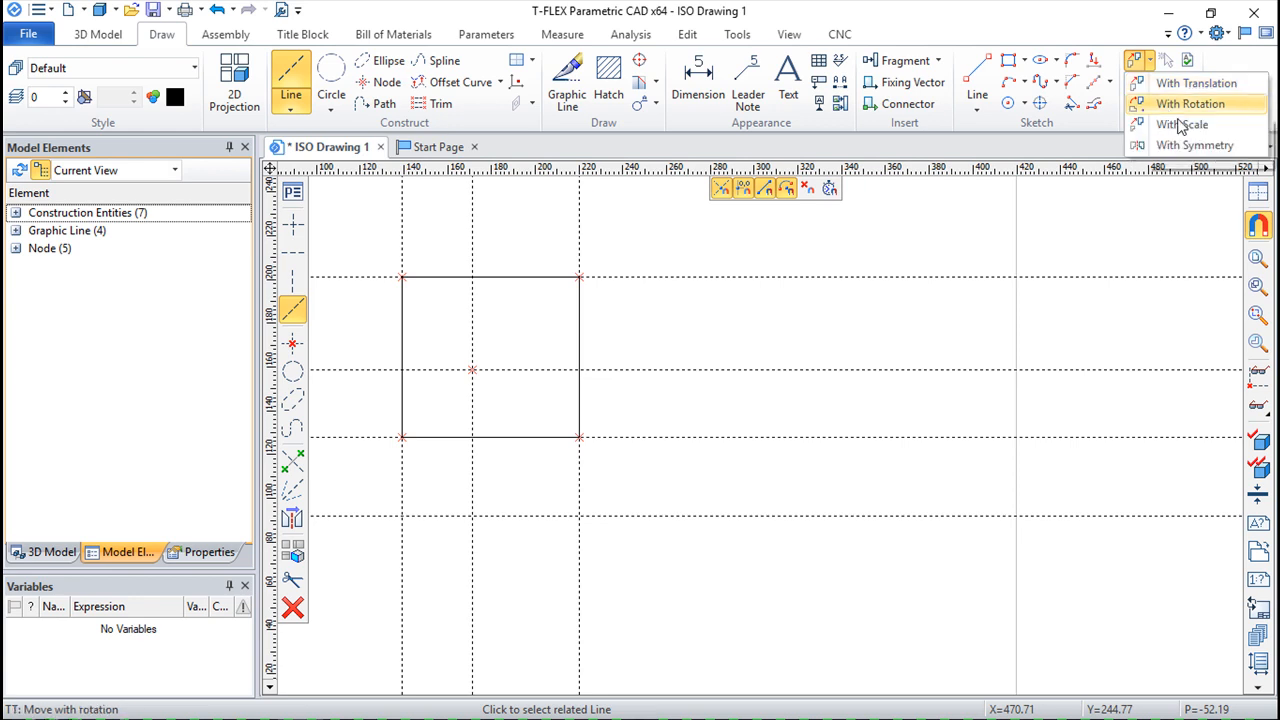
{"action": "left_click", "coordinate": [1076, 10]}
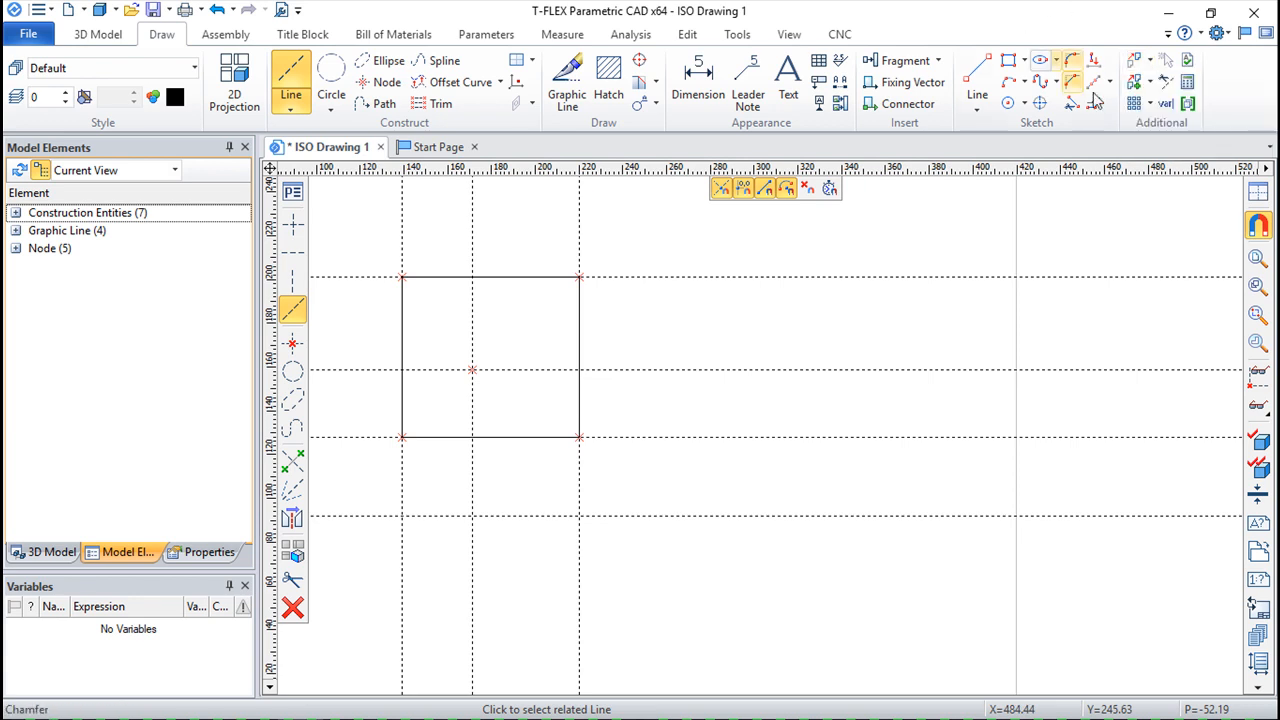
{"action": "left_click", "coordinate": [1150, 103]}
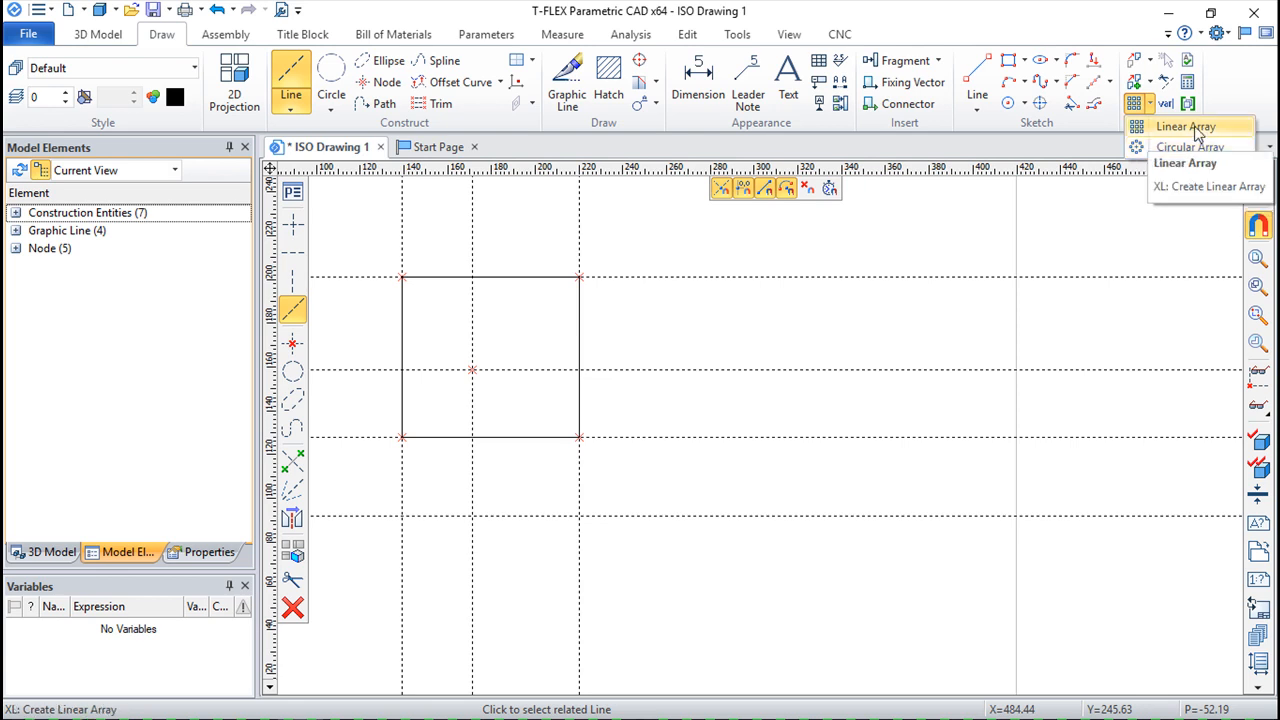
- Copy the rectangle and its centre node with translation about 200 mm right and 100 mm down, and undo the copy
{"action": "left_click", "coordinate": [1150, 86]}
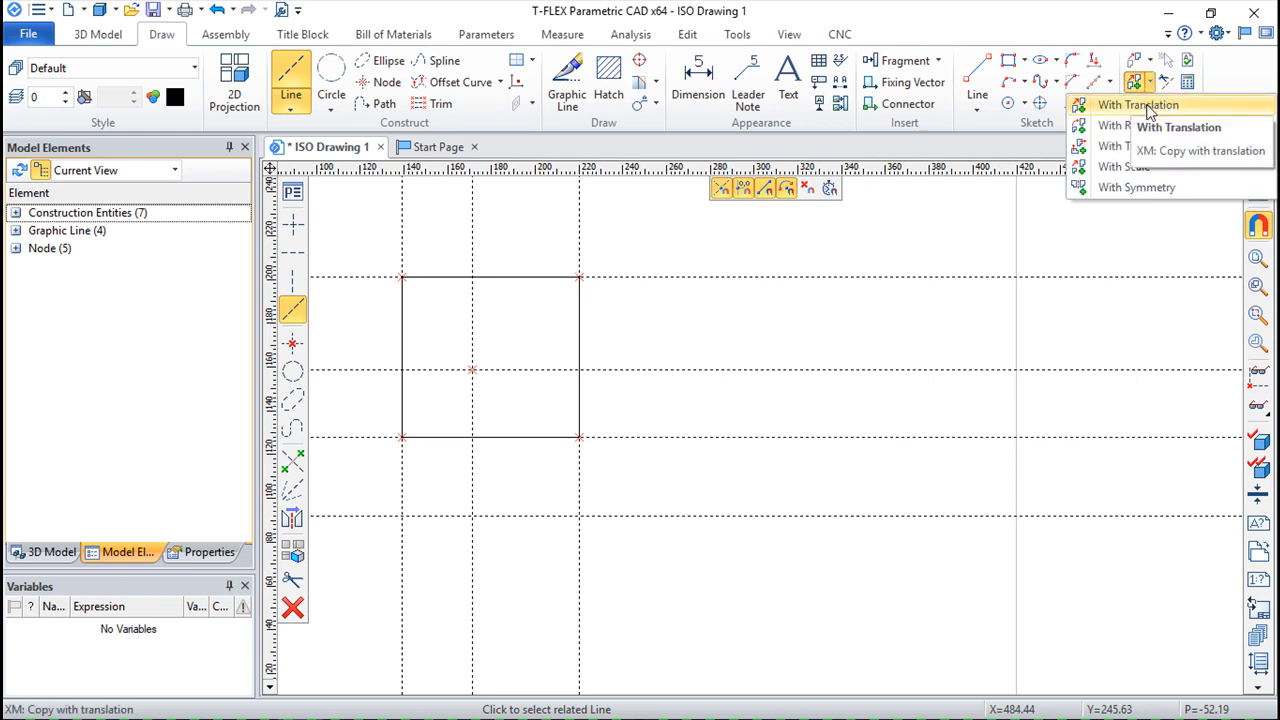
{"action": "left_click", "coordinate": [1140, 105]}
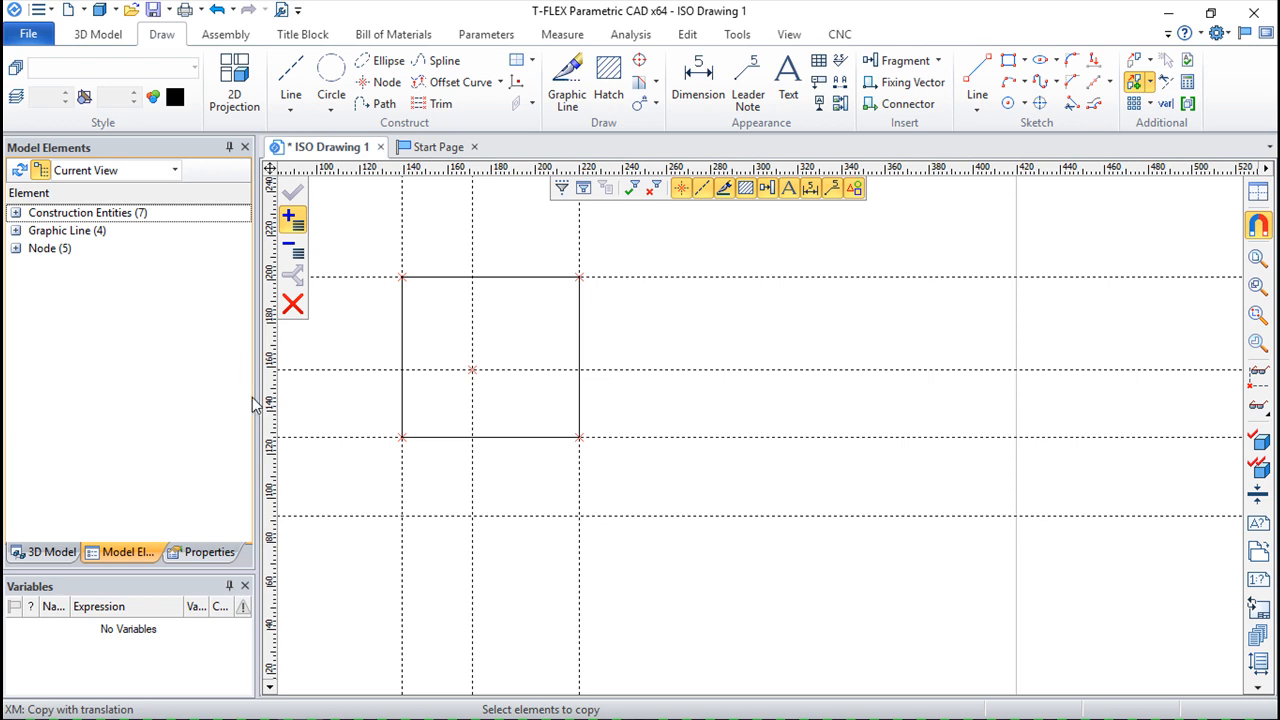
{"action": "mouse_move", "coordinate": [365, 238]}
{"action": "left_mouse_down"}
{"action": "mouse_move", "coordinate": [674, 514]}
{"action": "mouse_move", "coordinate": [720, 534]}
{"action": "left_mouse_up"}
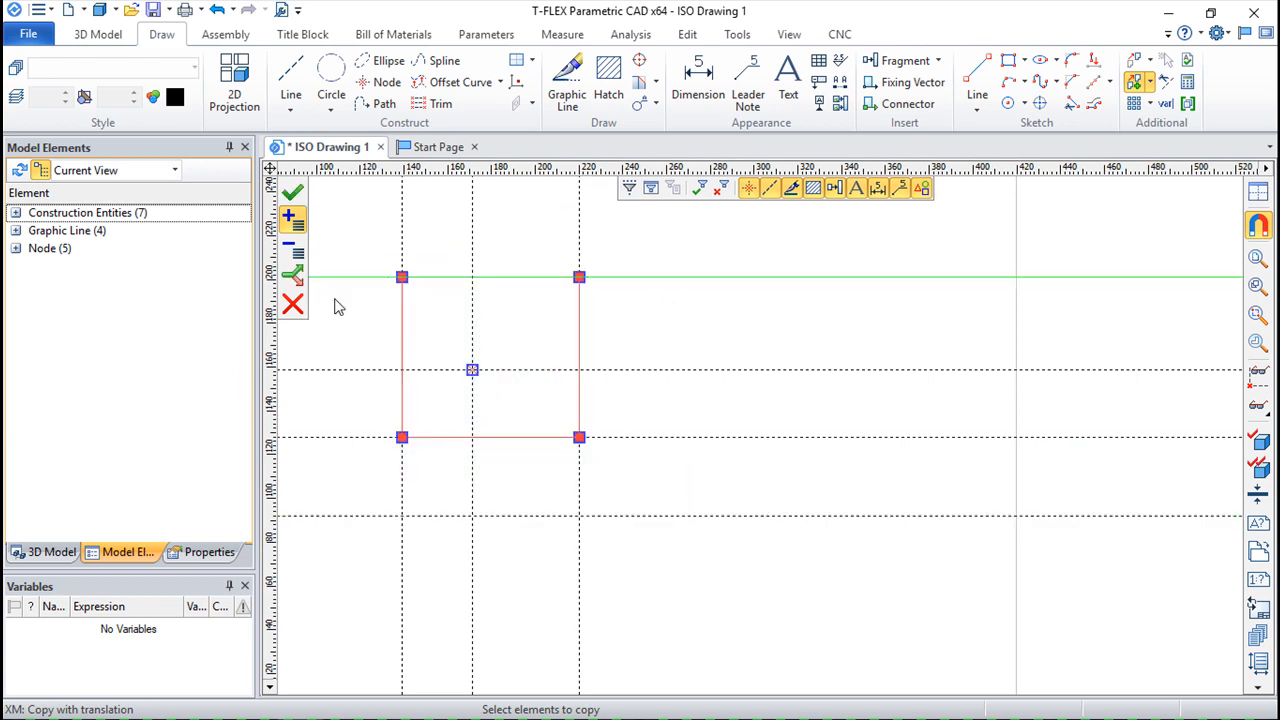
{"action": "left_click", "coordinate": [292, 193]}
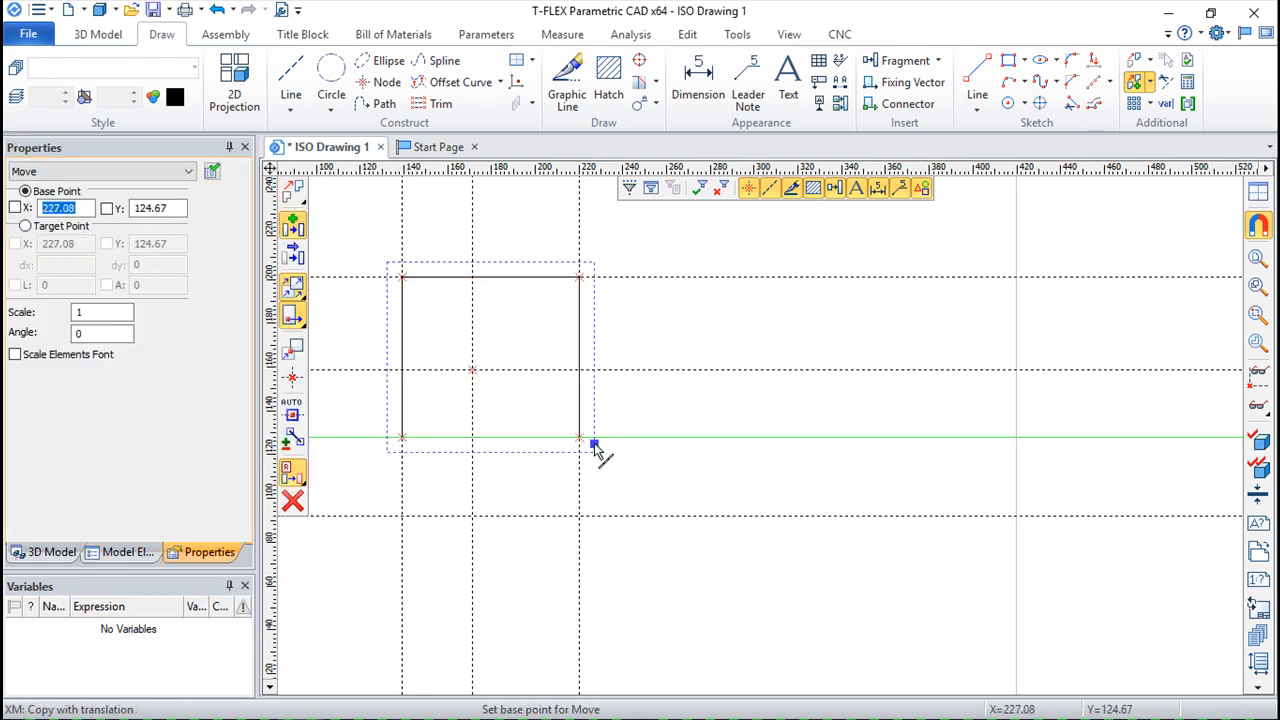
{"action": "scroll", "coordinate": [623, 503], "scroll_direction": "down", "scroll_amount": 1}
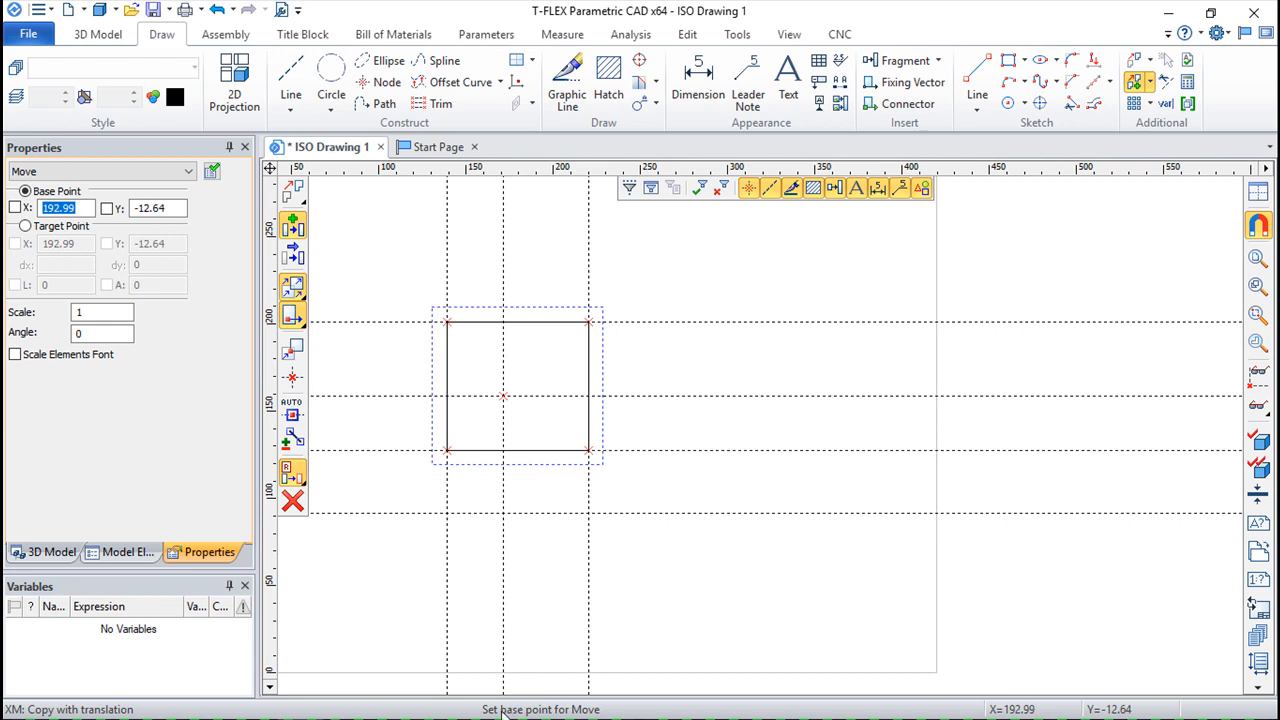
{"action": "left_click", "coordinate": [653, 357]}
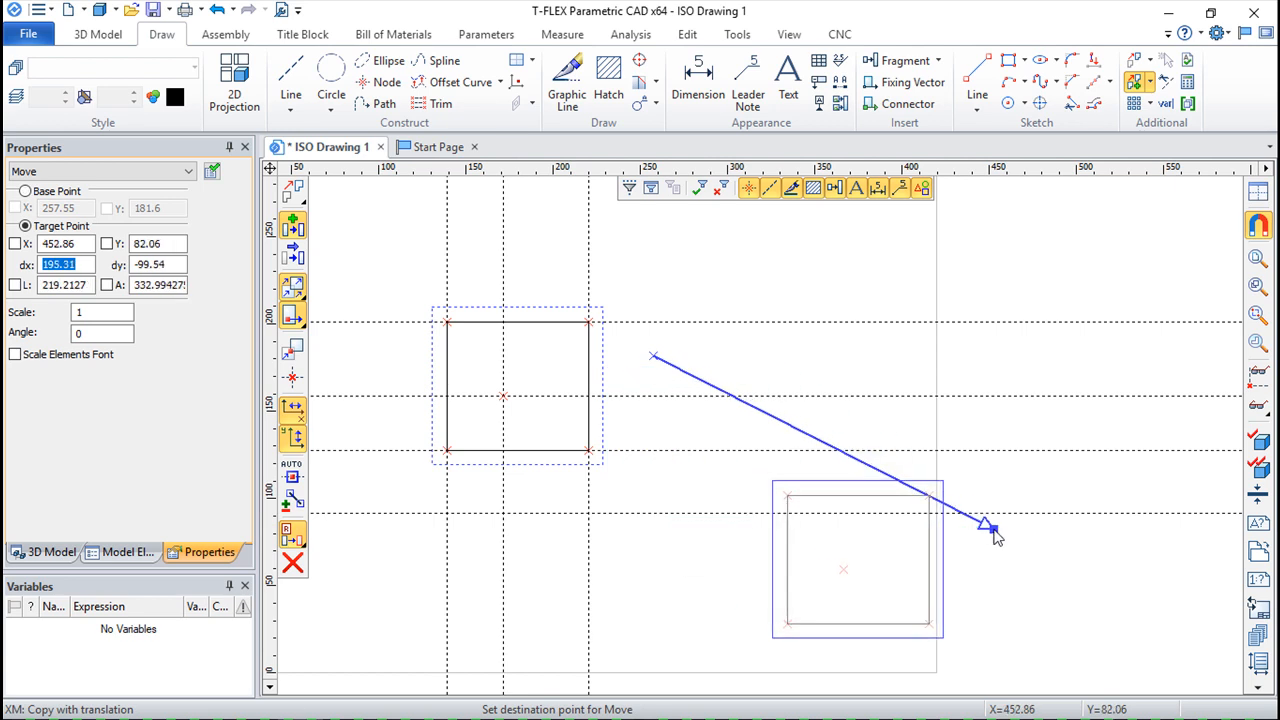
{"action": "left_click", "coordinate": [1000, 533]}
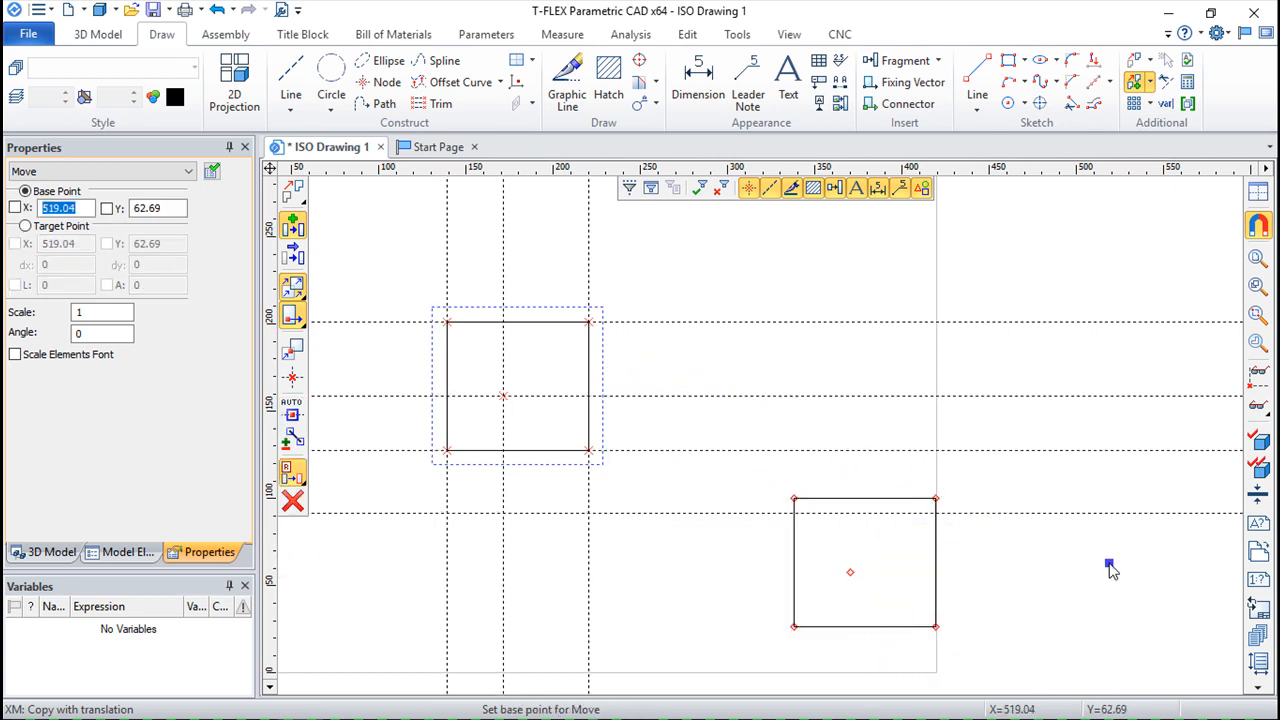
{"action": "left_click", "coordinate": [217, 11]}
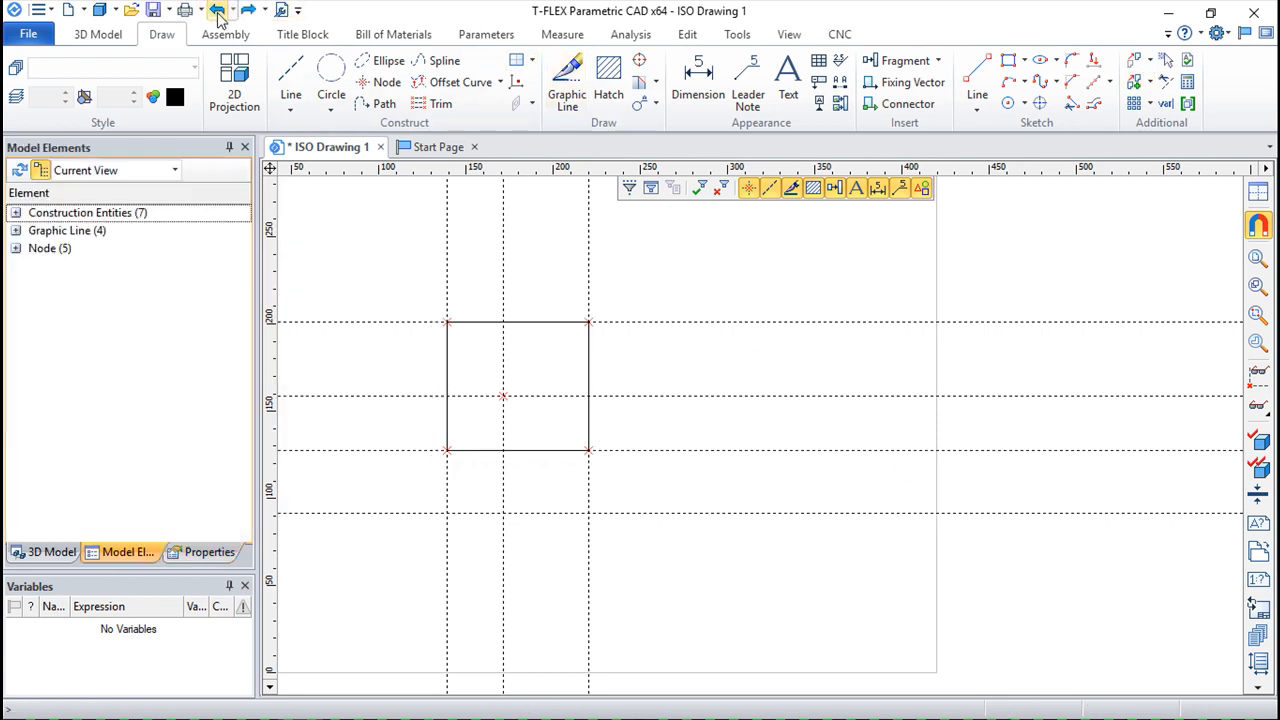
- Select the rectangle without its centre node for Copy with Translation and view the other available copy types
{"action": "left_click", "coordinate": [1134, 81]}
{"action": "left_click_drag", "start_coordinate": [400, 265], "coordinate": [664, 488]}
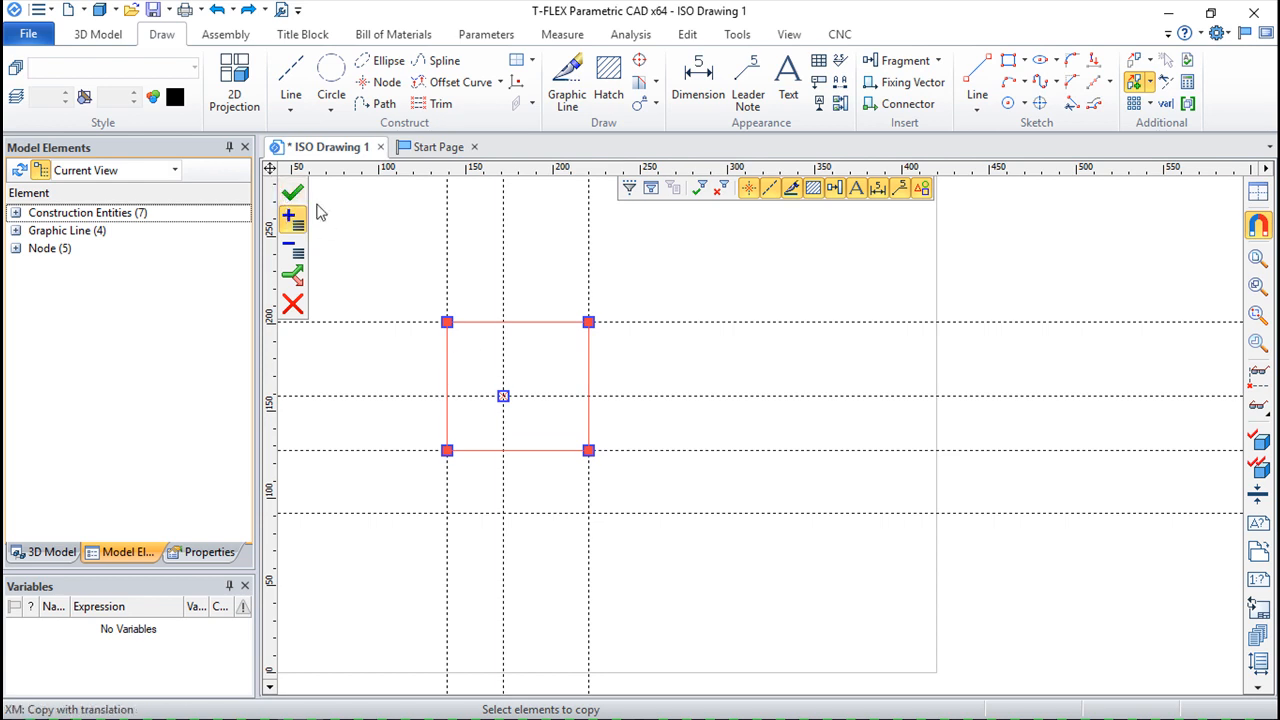
{"action": "left_click", "coordinate": [291, 247]}
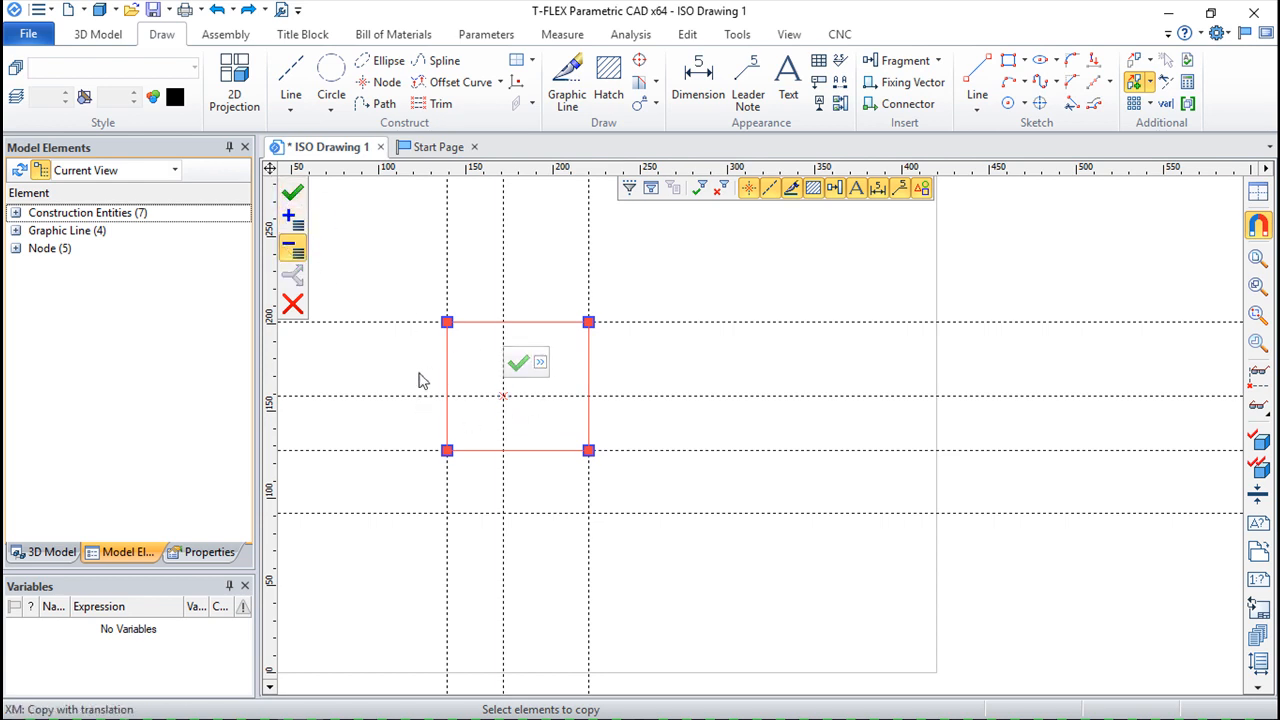
{"action": "left_click", "coordinate": [293, 194]}
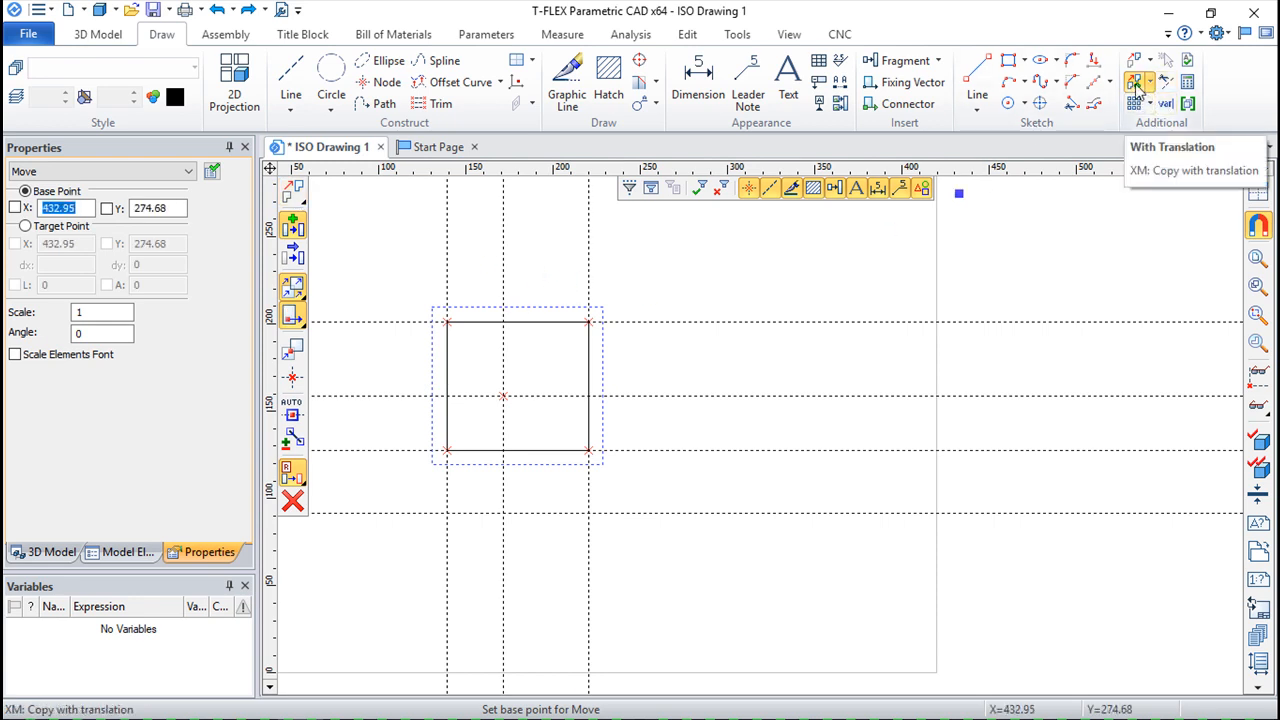
{"action": "left_click", "coordinate": [303, 205]}
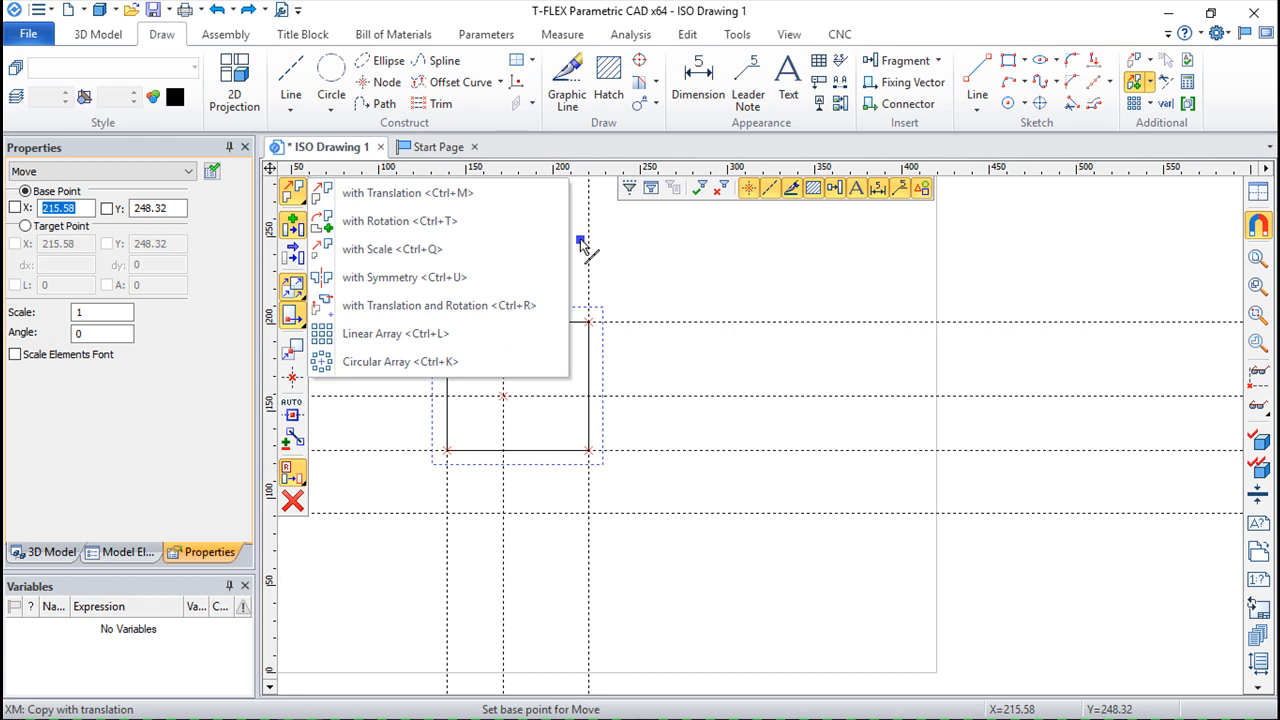
{"action": "left_click", "coordinate": [580, 241]}
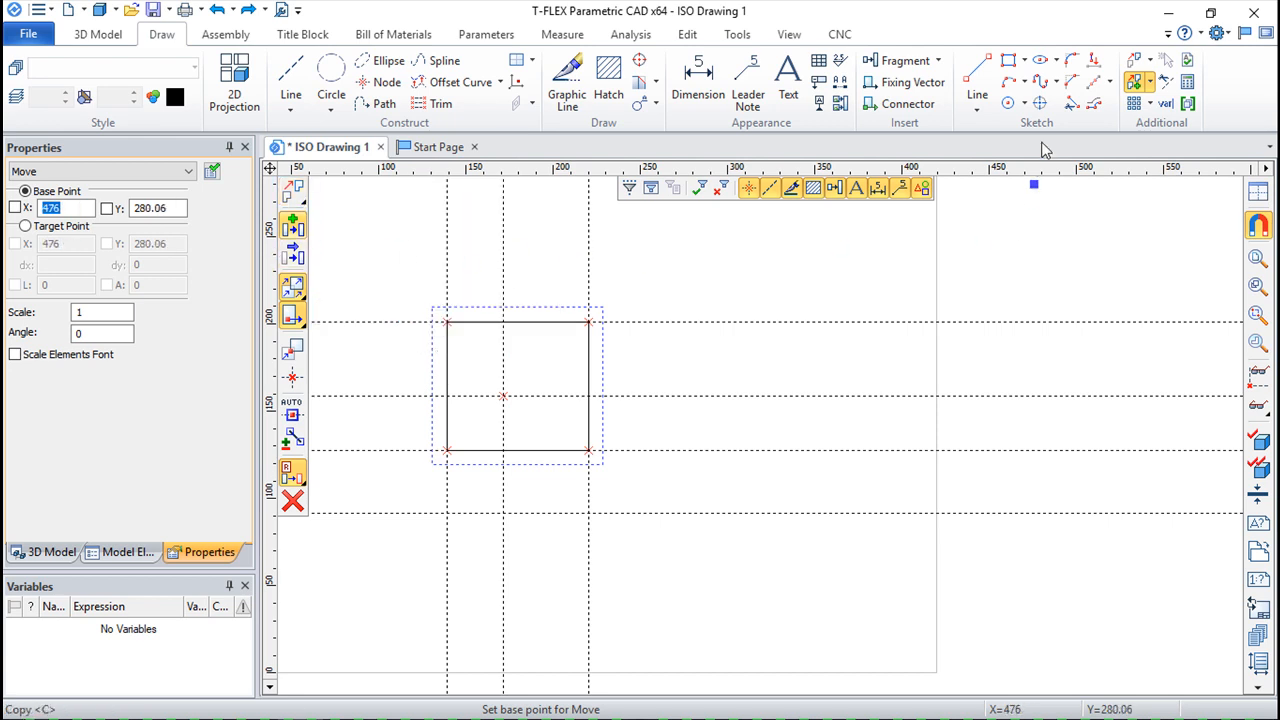
- Switch to Move, shift the rectangle about 175 mm right and 80 mm down, and undo the move
{"action": "left_click", "coordinate": [291, 253]}
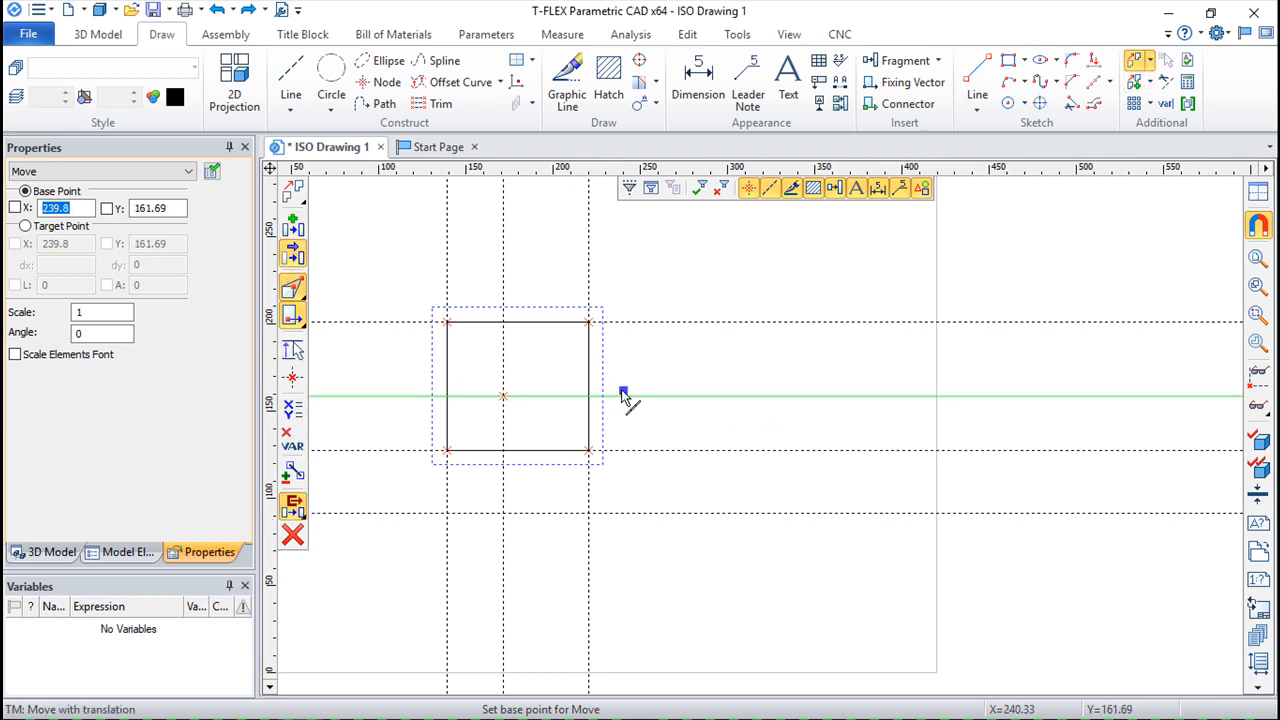
{"action": "left_click", "coordinate": [647, 363]}
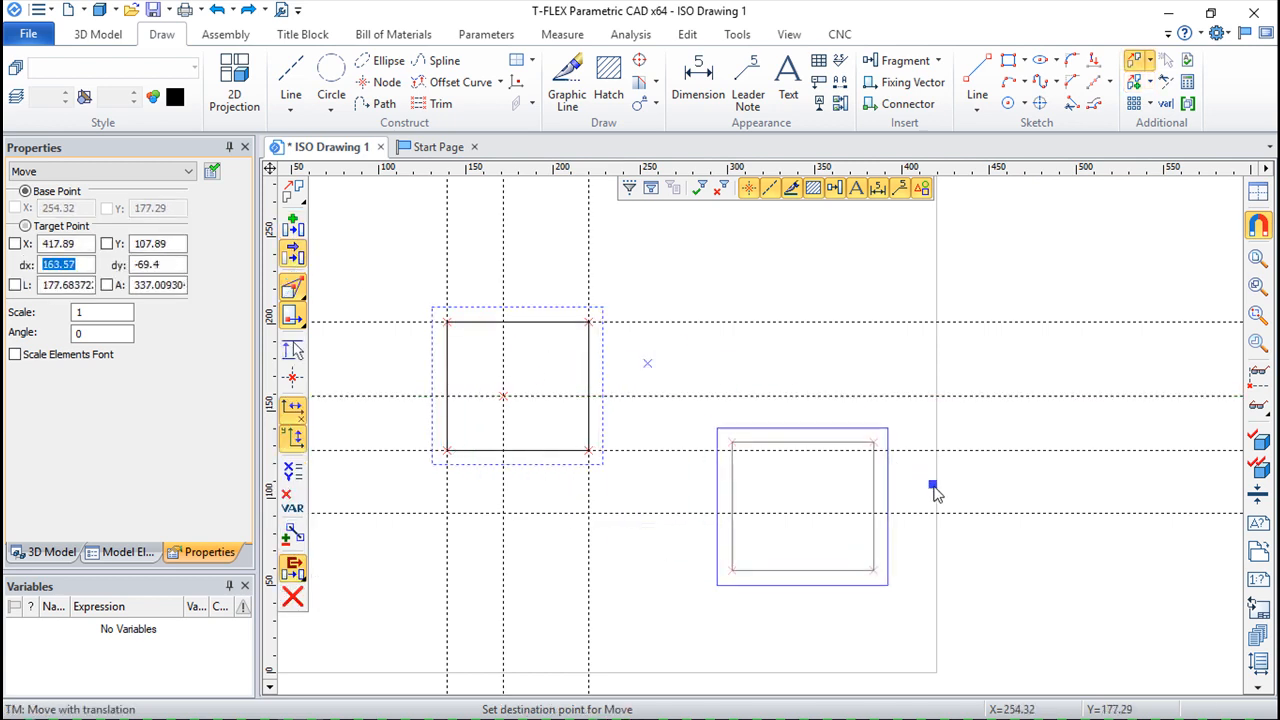
{"action": "left_click", "coordinate": [956, 507]}
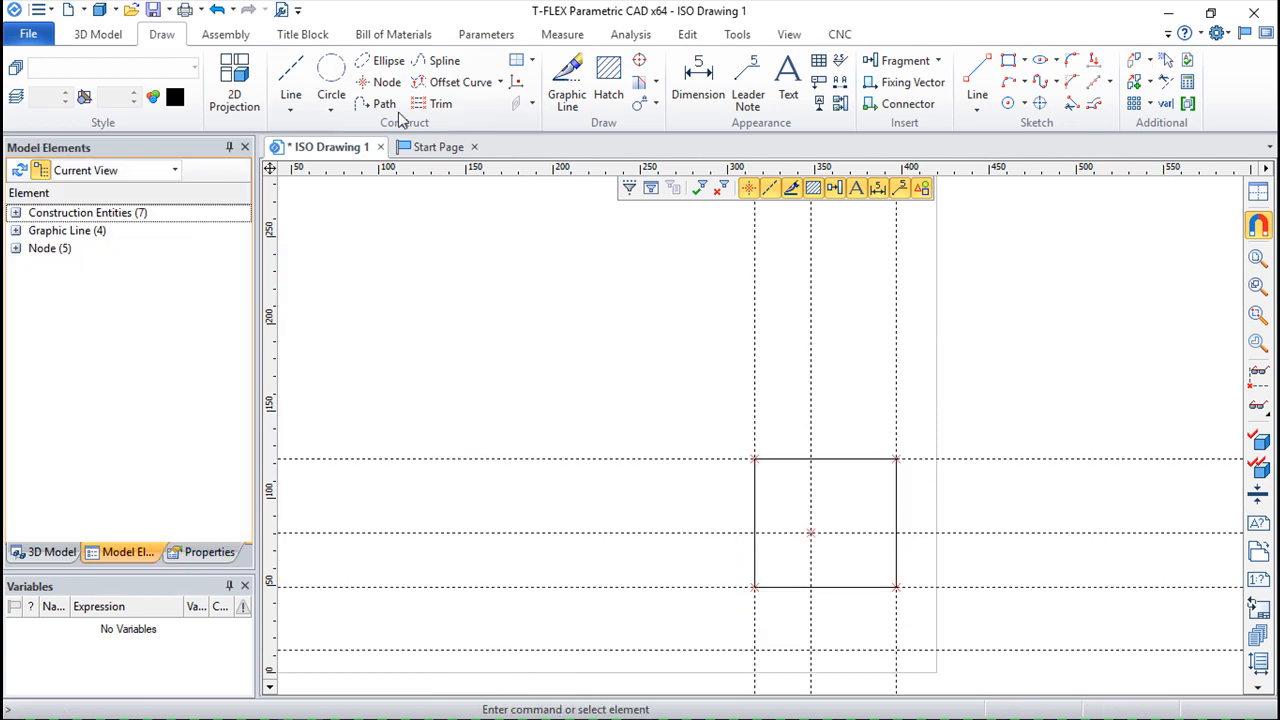
{"action": "left_click", "coordinate": [216, 10]}
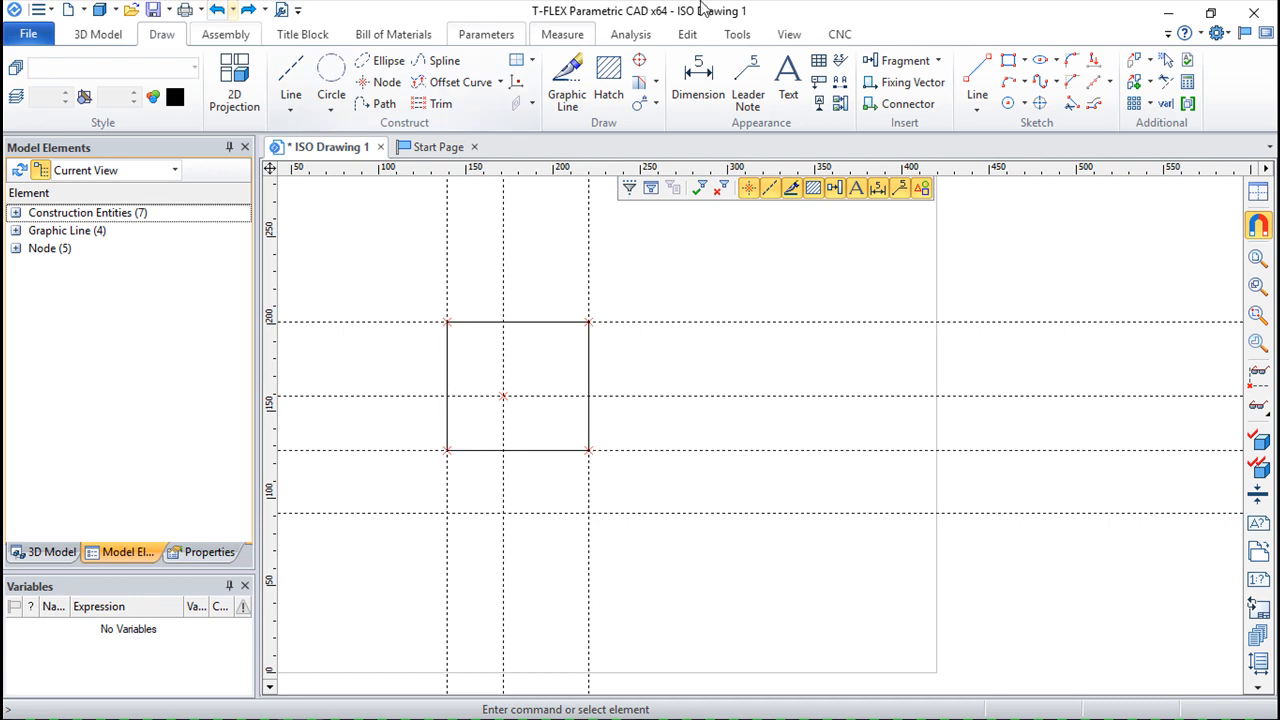
- Select the rectangle for Copy with Translation, exclude its centre node and confirm the selection
{"action": "left_click", "coordinate": [1133, 88]}
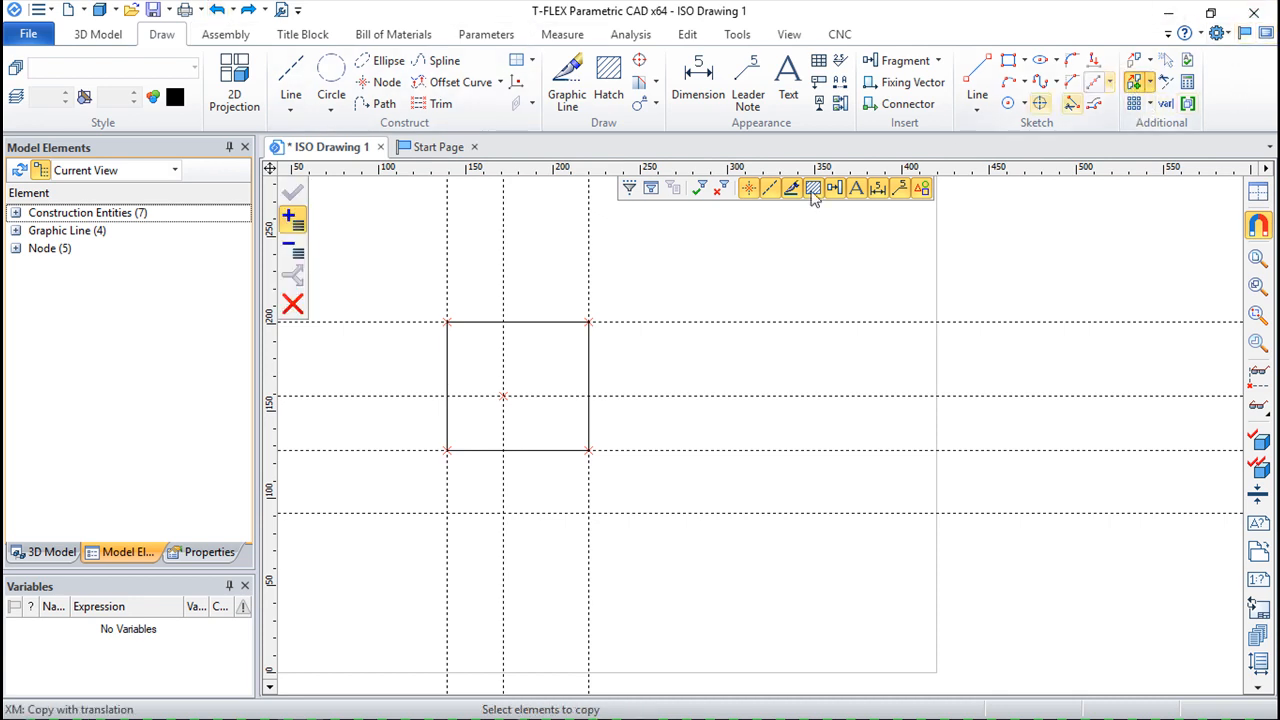
{"action": "left_click_drag", "start_coordinate": [398, 260], "coordinate": [706, 538]}
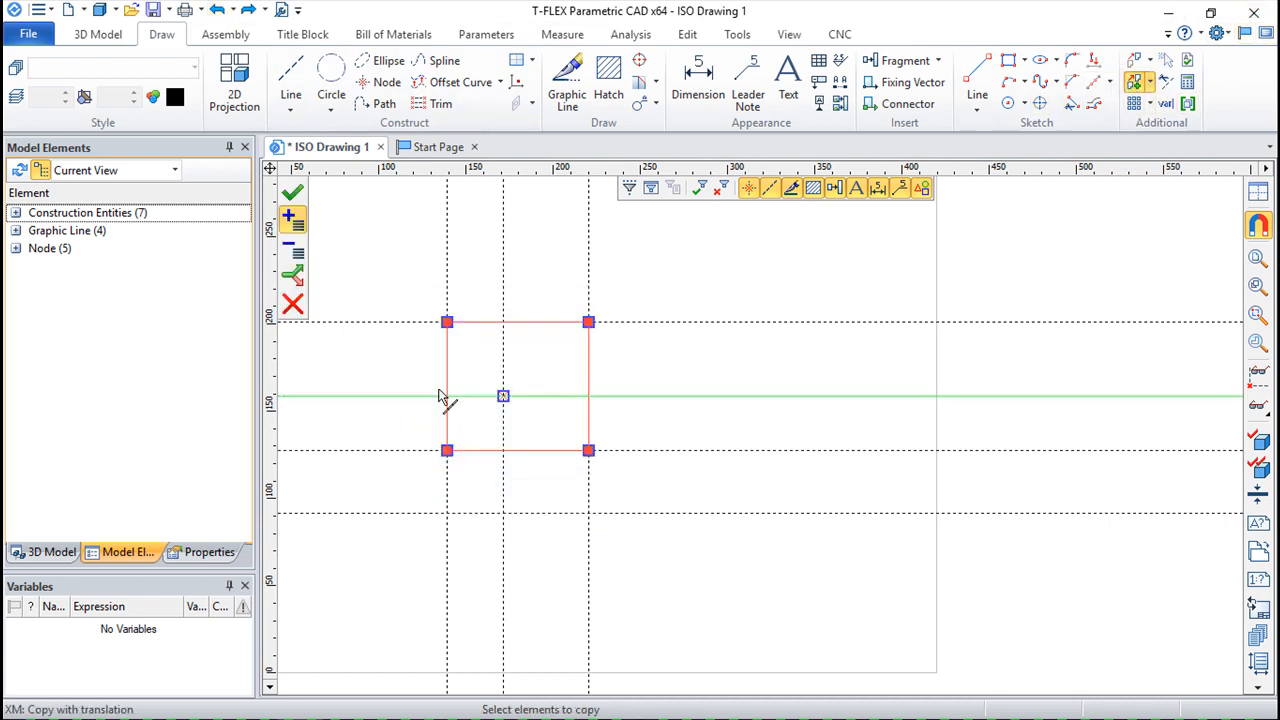
{"action": "left_click", "coordinate": [300, 251]}
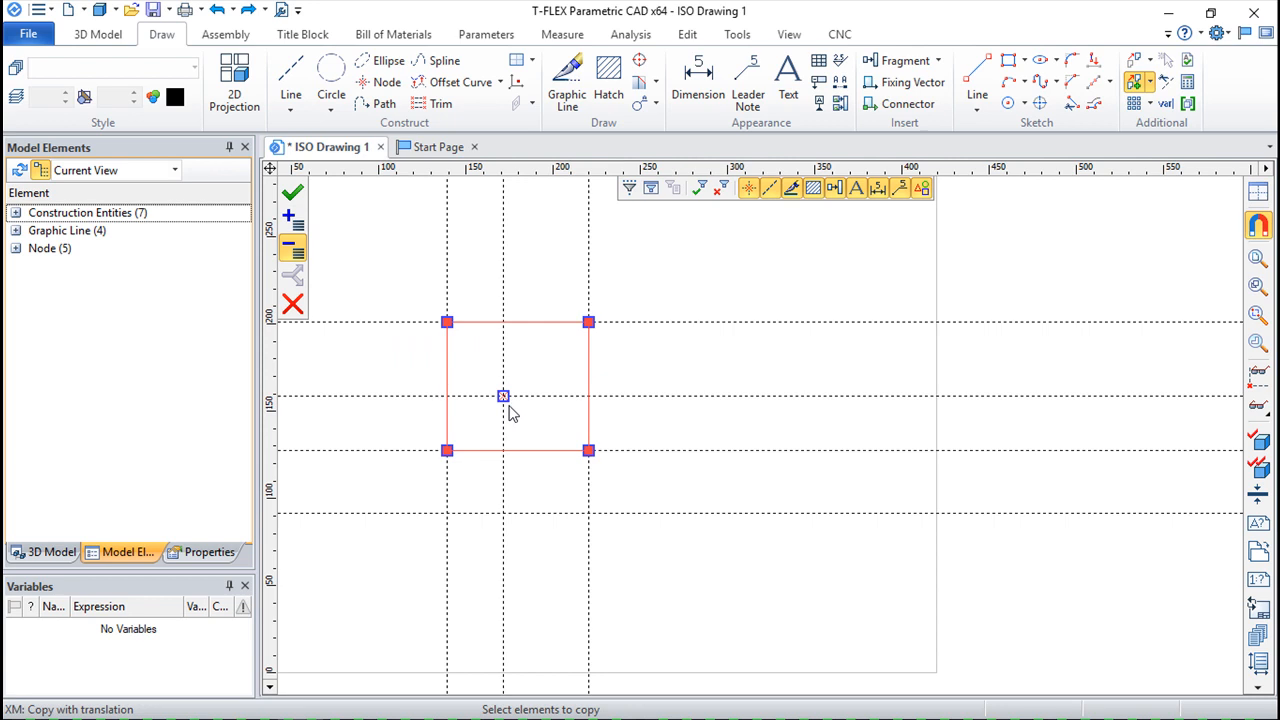
{"action": "left_click", "coordinate": [292, 193]}
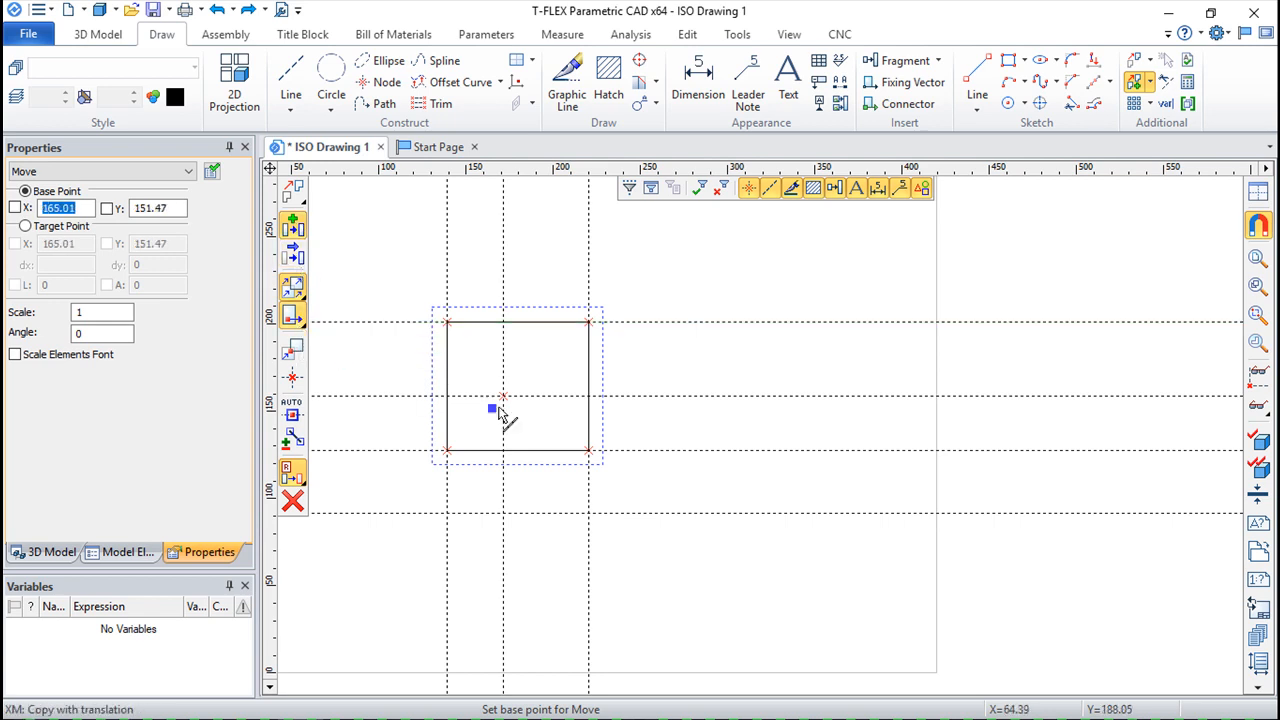
- Set the attachment point to Center, copy the rectangle about 225 mm right and 105 mm down, and undo the copy
{"action": "left_click", "coordinate": [299, 320]}
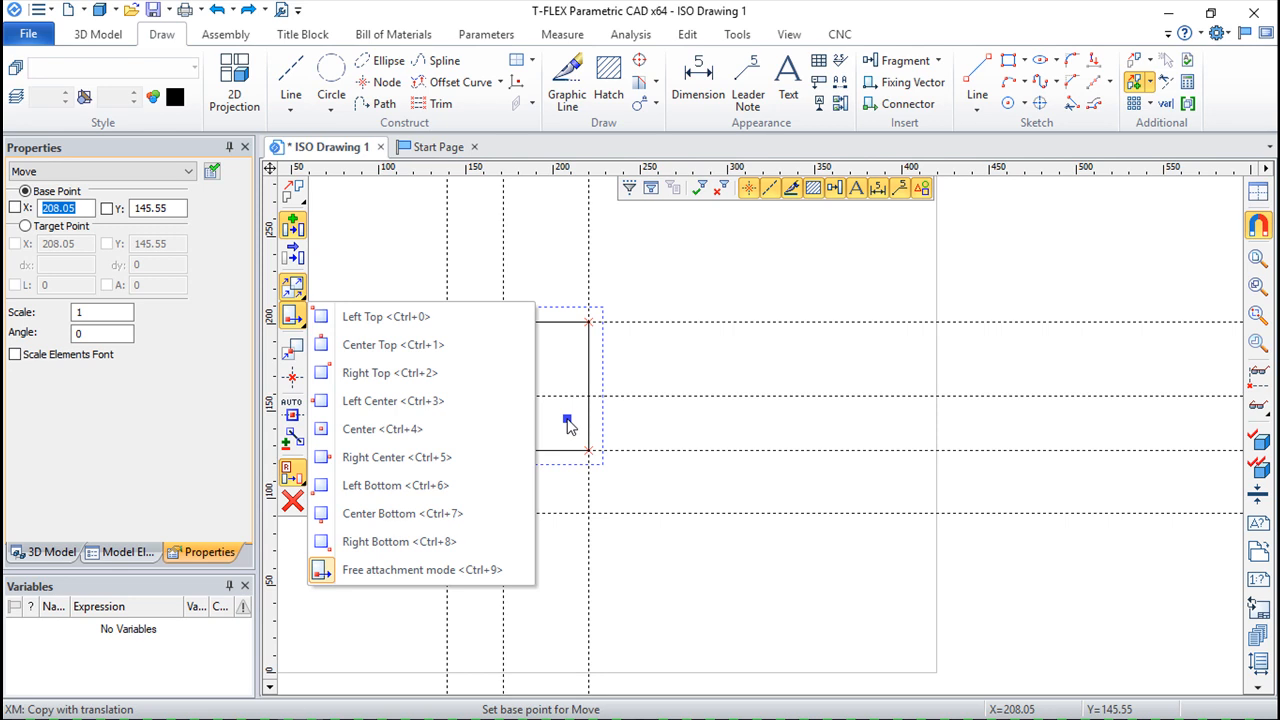
{"action": "left_click", "coordinate": [382, 428]}
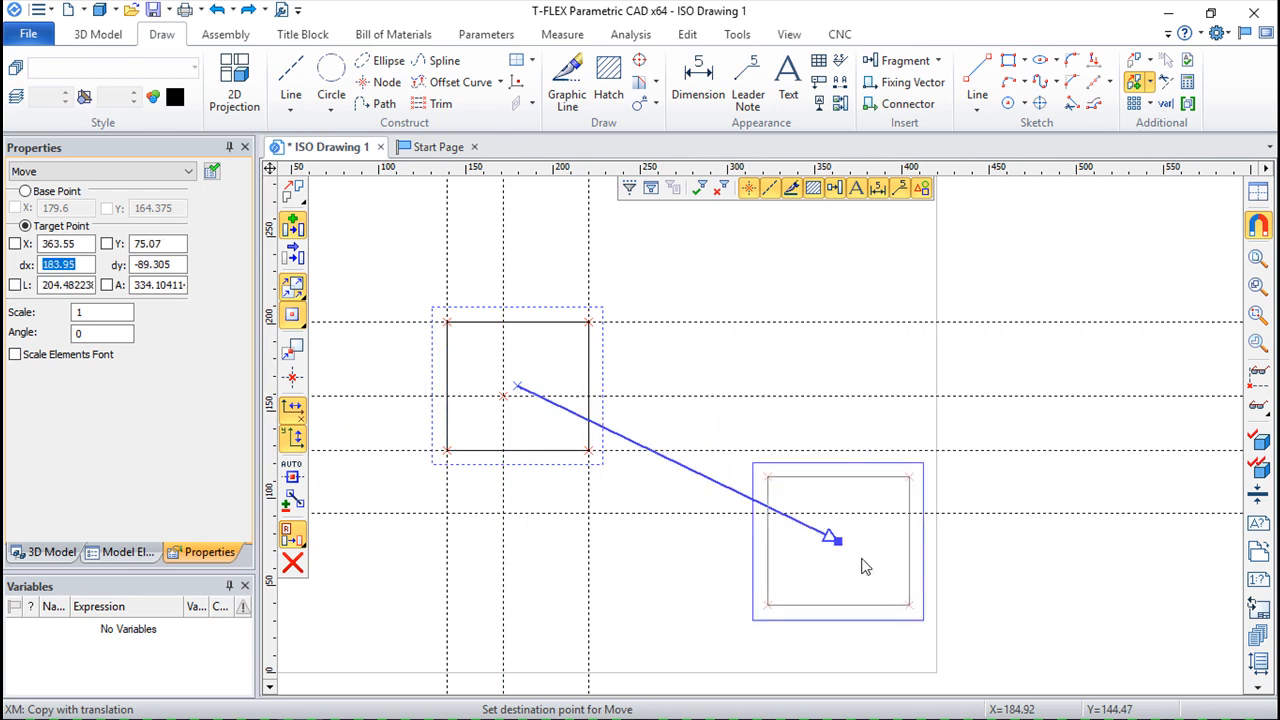
{"action": "left_click", "coordinate": [910, 570]}
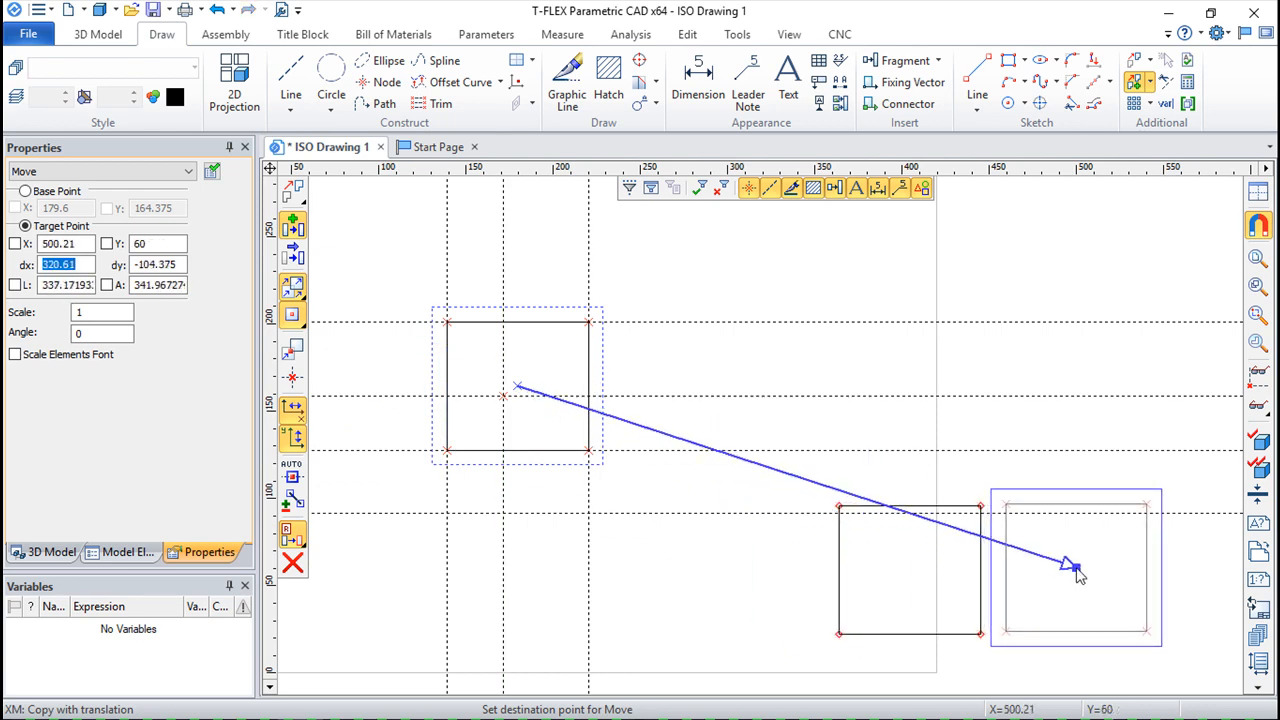
{"action": "right_click", "coordinate": [1076, 568]}
{"action": "left_click", "coordinate": [217, 10]}
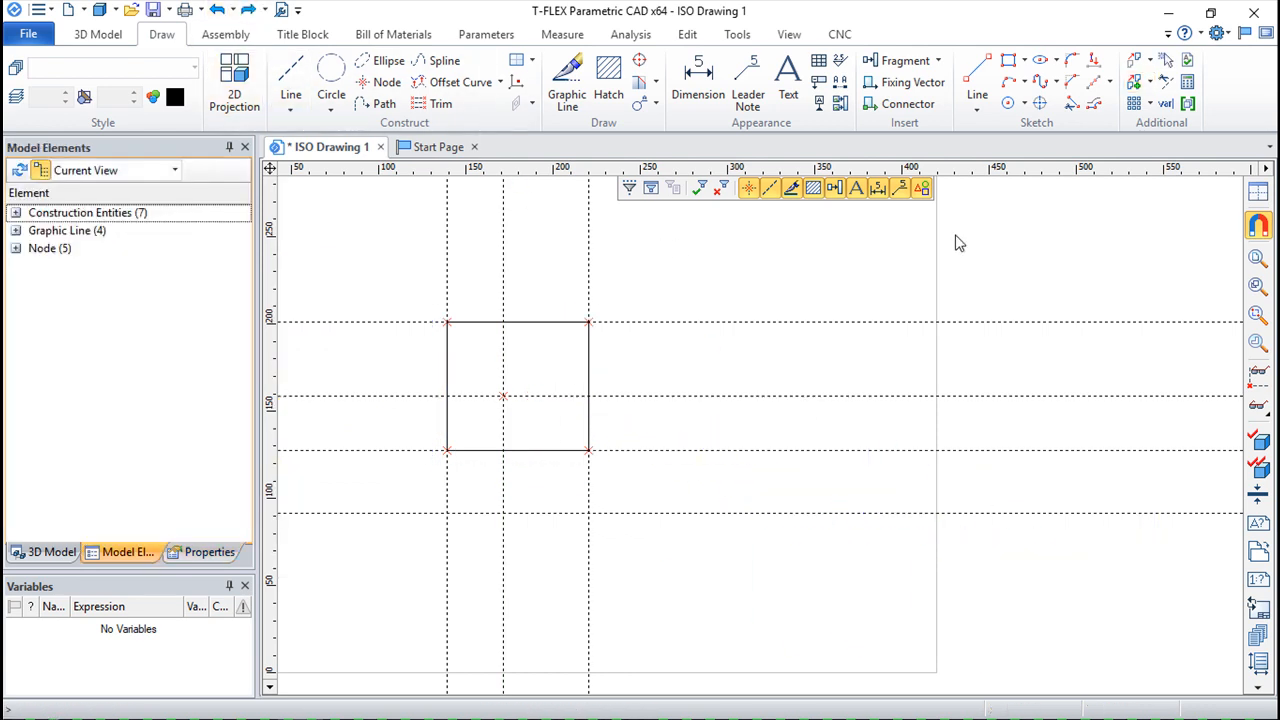
- Select the rectangle for Copy with Translation and set the copy type to Create Associative Copy
{"action": "left_click", "coordinate": [1134, 81]}
{"action": "left_click_drag", "start_coordinate": [483, 352], "coordinate": [640, 468]}
{"action": "left_click", "coordinate": [292, 192]}
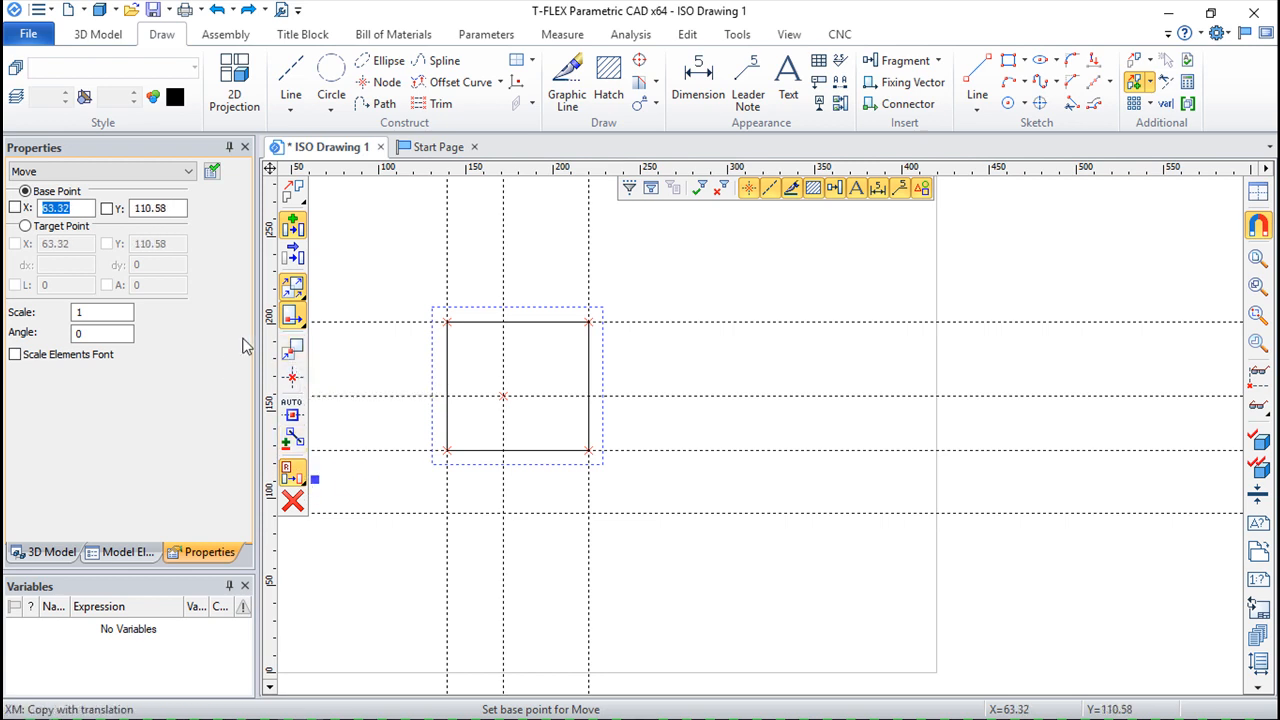
{"action": "left_click", "coordinate": [300, 303]}
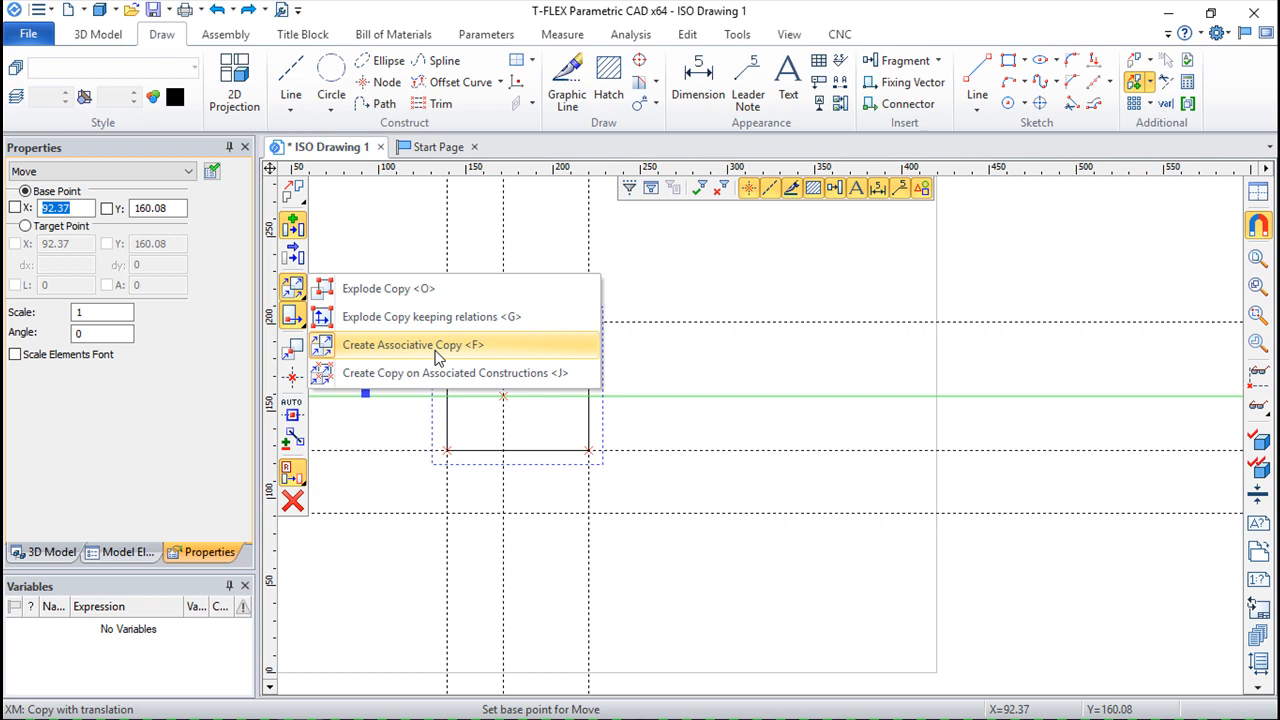
{"action": "left_click", "coordinate": [406, 350]}
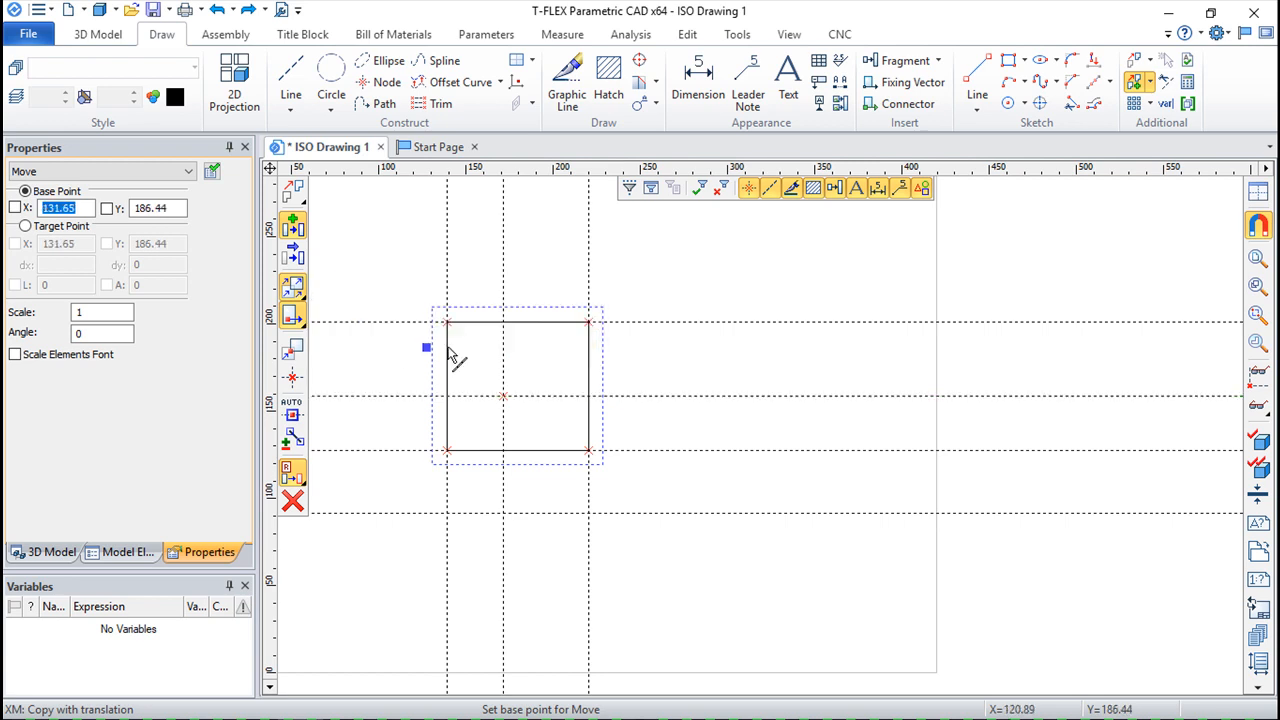
- Place the associative copy of the rectangle about 170 mm right and 70 mm down, and end the copy command
{"action": "left_click", "coordinate": [652, 377]}
{"action": "left_click", "coordinate": [940, 500]}
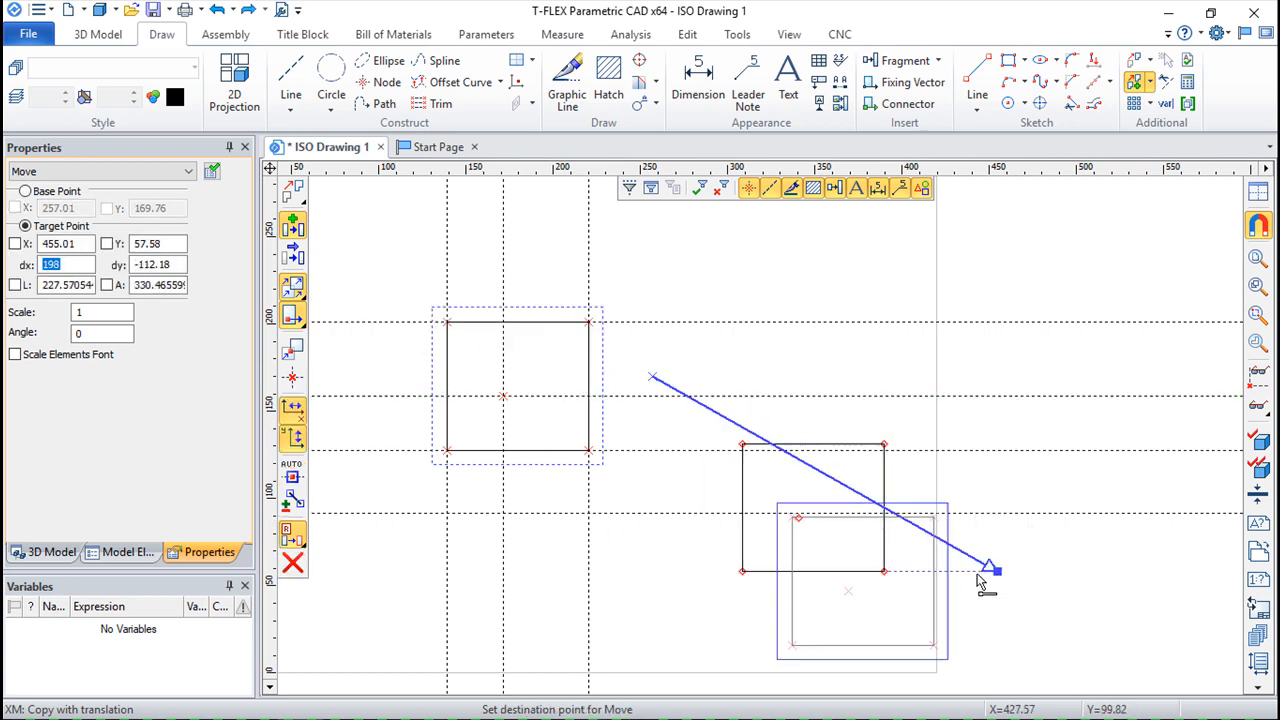
{"action": "right_click", "coordinate": [1043, 580]}
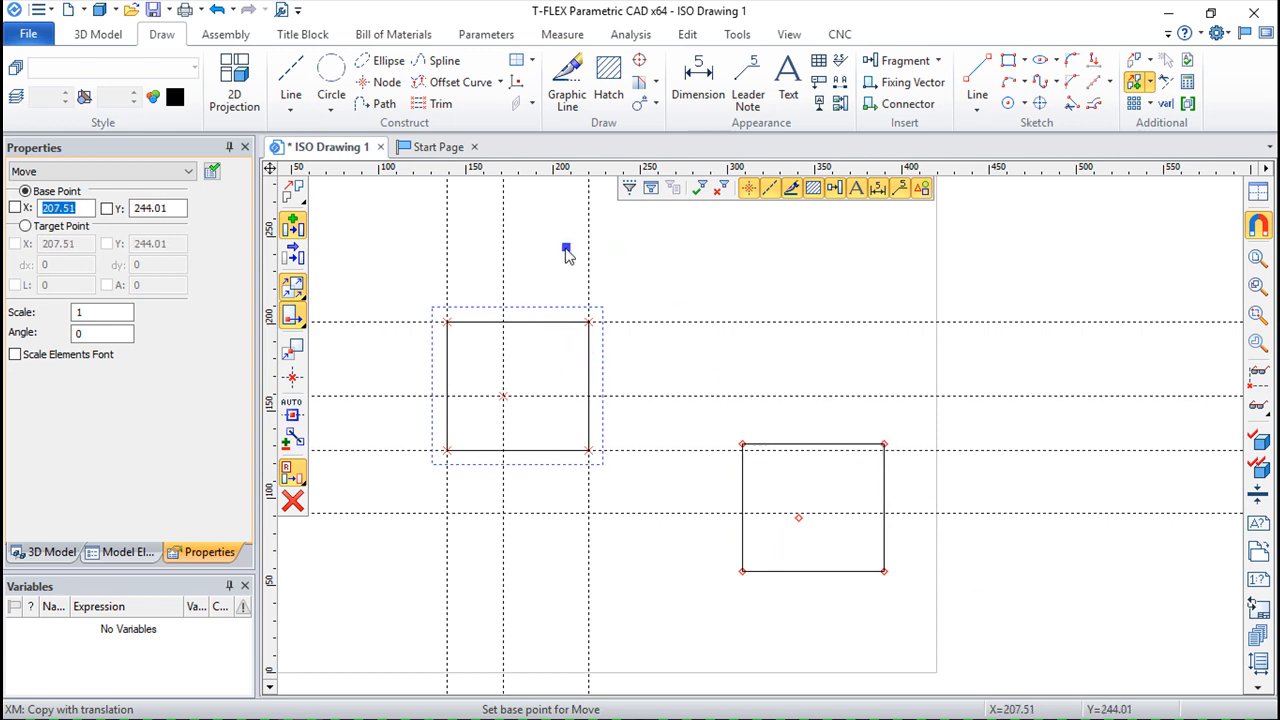
{"action": "key", "text": "Escape"}
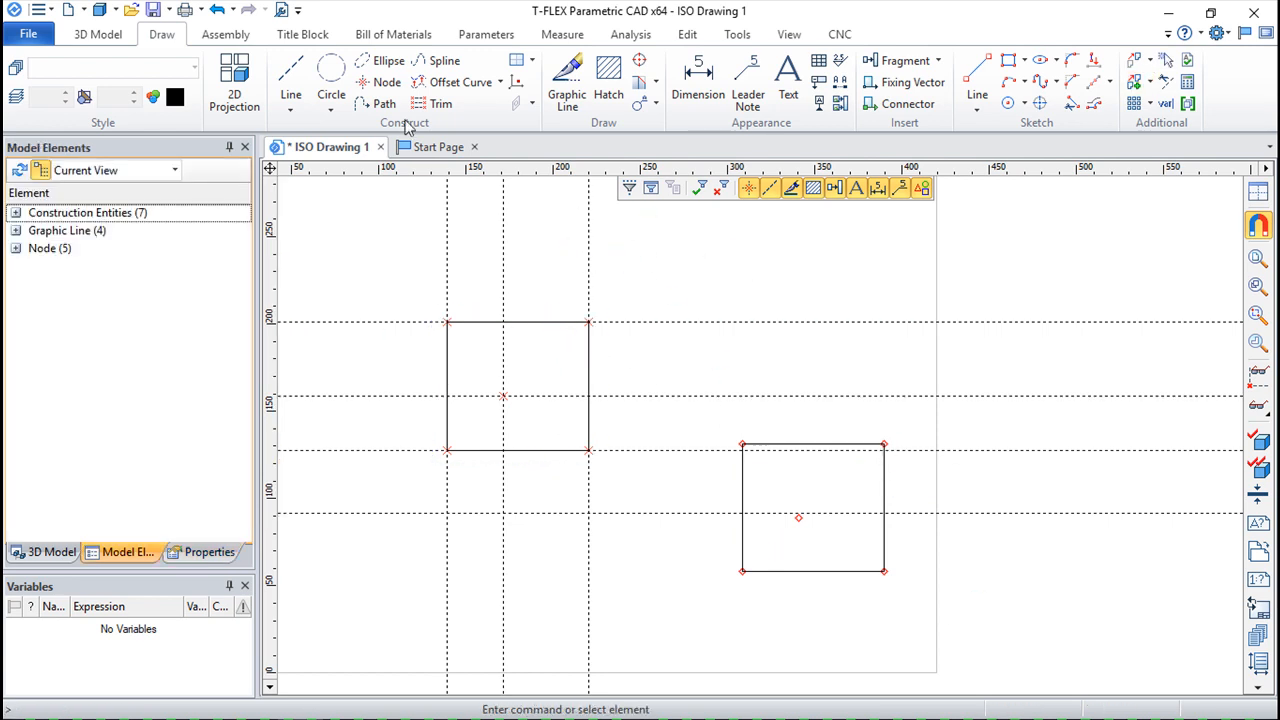
- Create a vertical construction line parallel to the original rectangle's right side, about 16 mm outside it
{"action": "left_click", "coordinate": [290, 85]}
{"action": "left_click", "coordinate": [595, 252]}
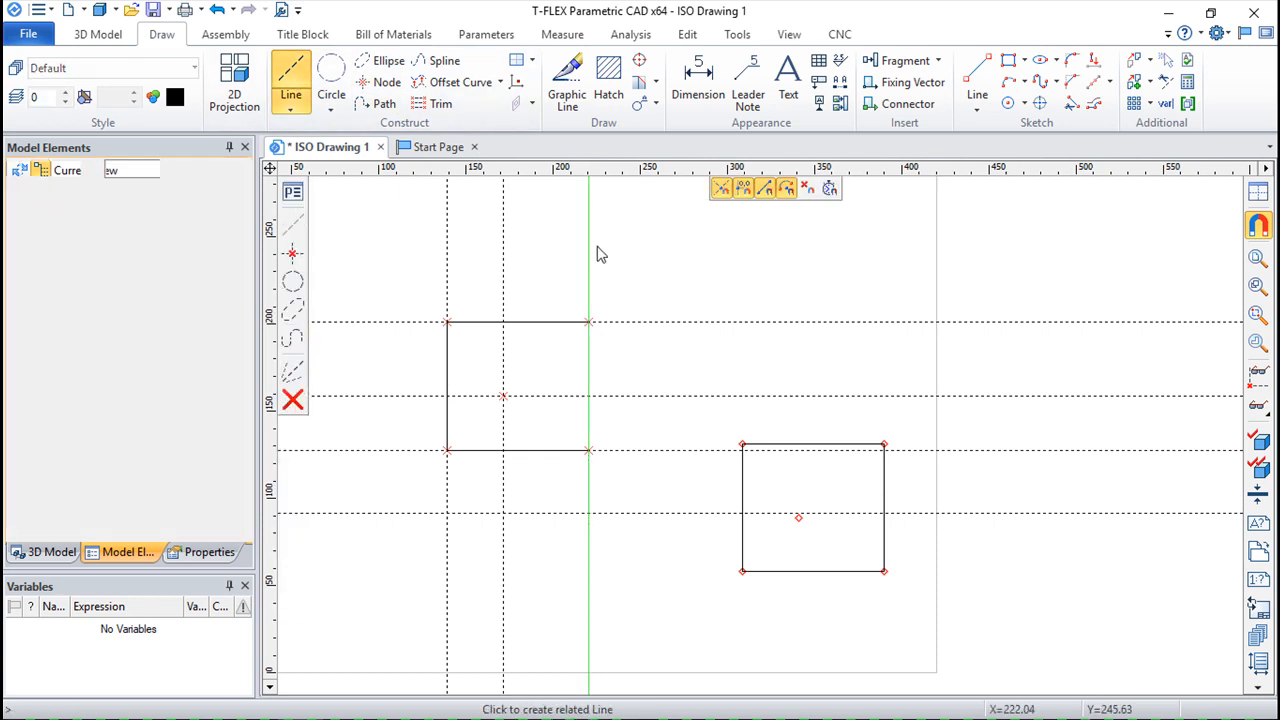
{"action": "left_click", "coordinate": [617, 258]}
{"action": "key", "text": "Escape"}
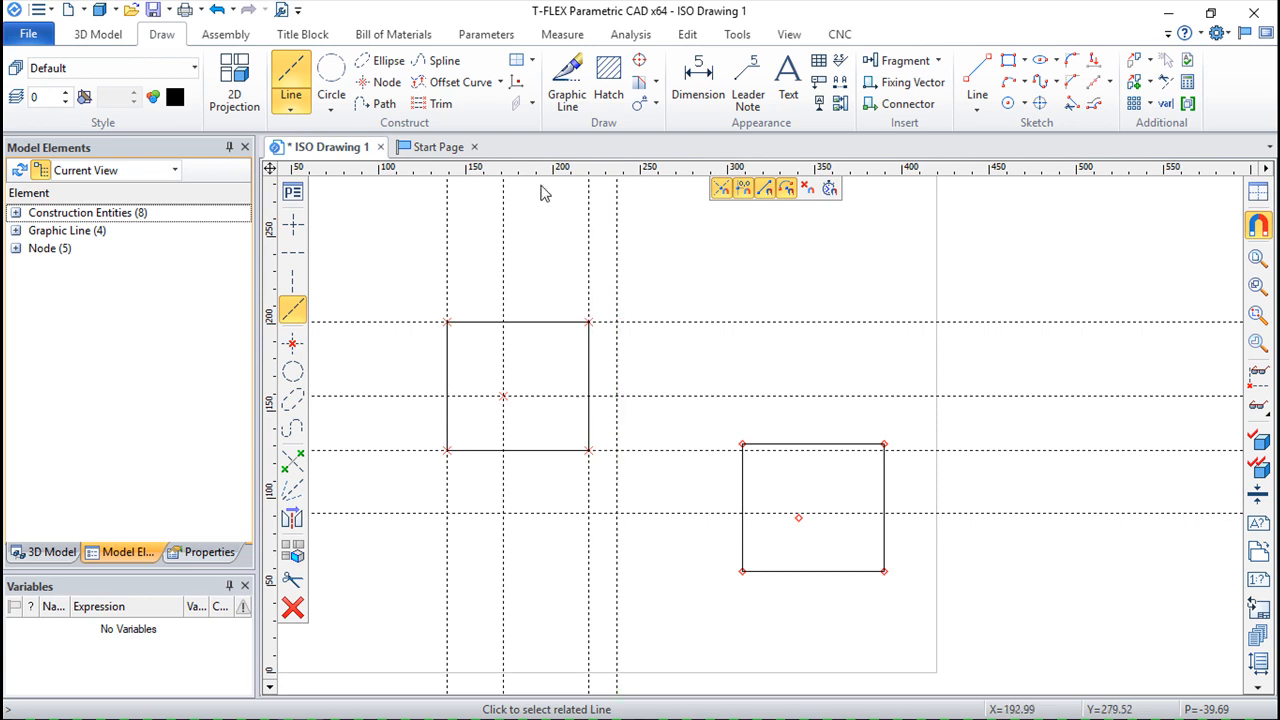
- Try a construction line through the upper-right node, then create a vertical one about 15 mm inside the rectangle's right side
{"action": "left_click", "coordinate": [589, 323]}
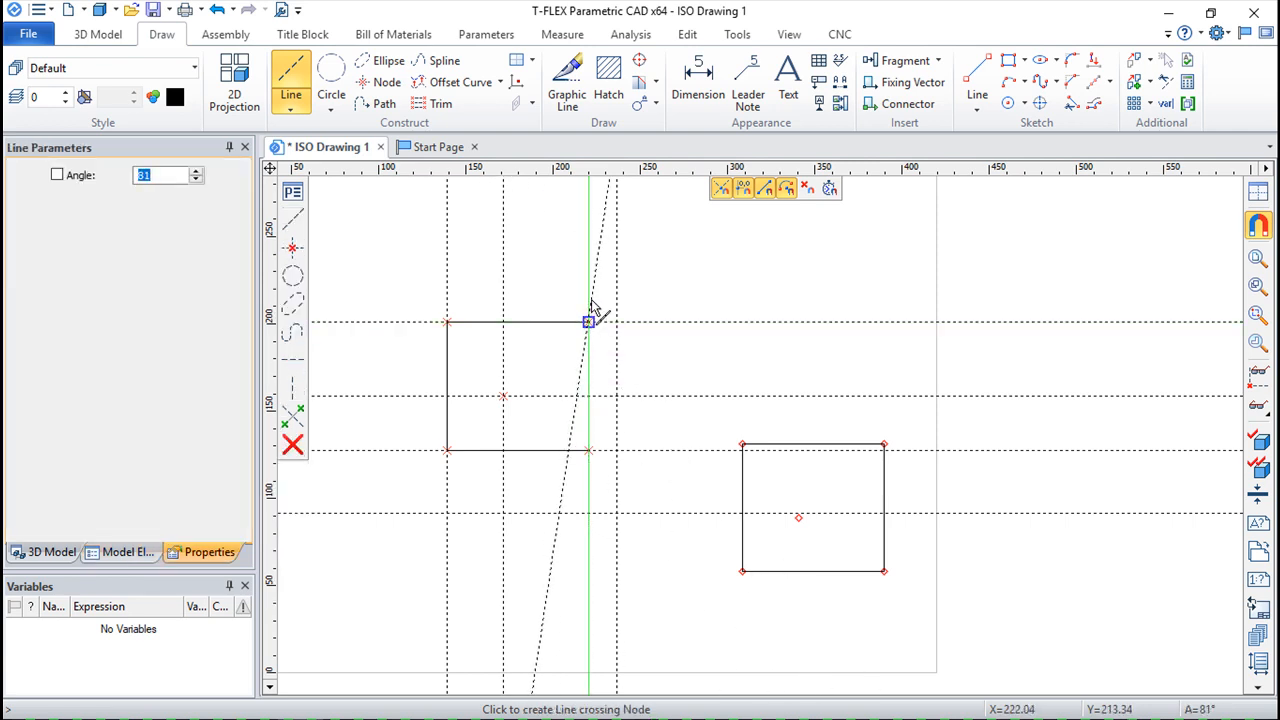
{"action": "key", "text": "Escape"}
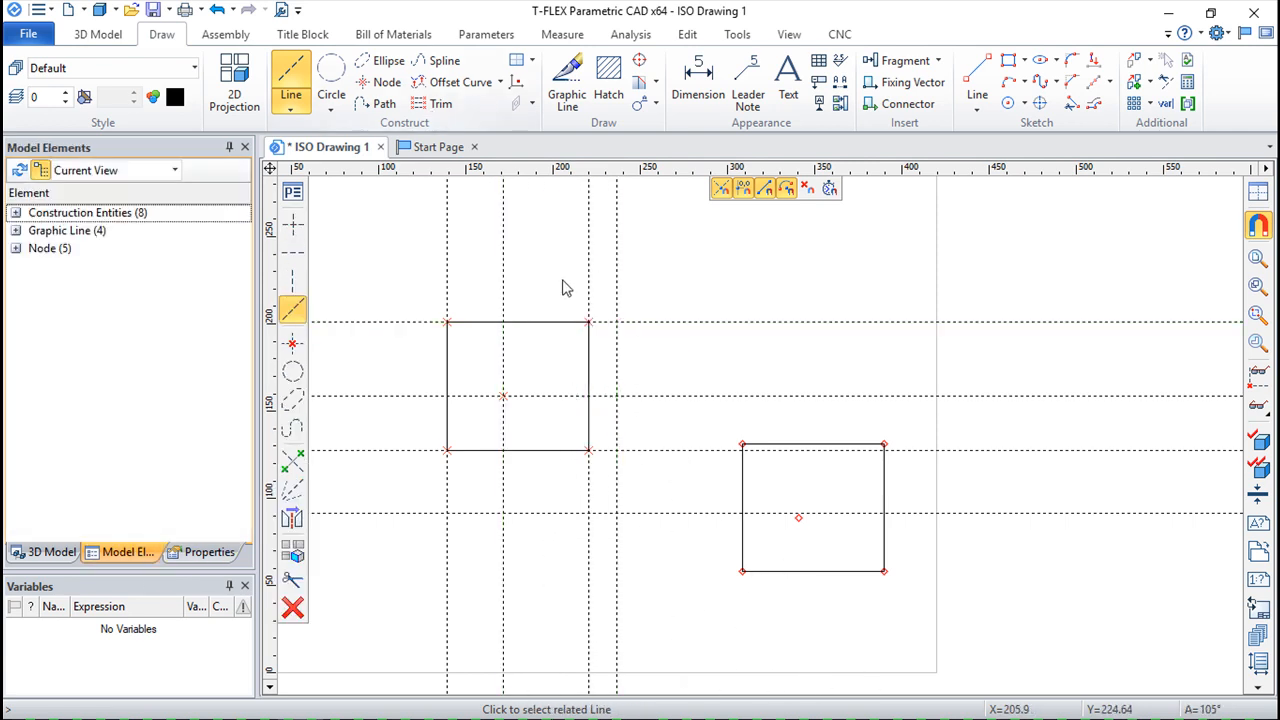
{"action": "left_click", "coordinate": [588, 280]}
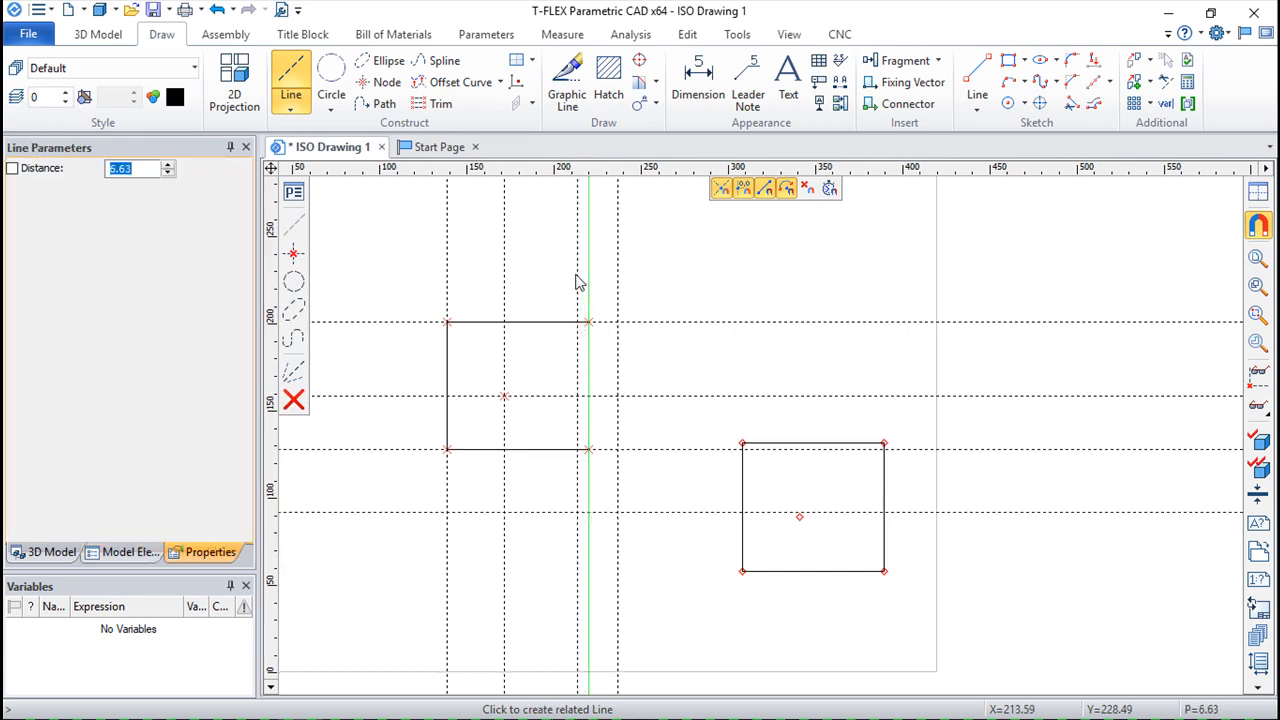
{"action": "left_click", "coordinate": [632, 280]}
{"action": "key", "text": "Escape"}
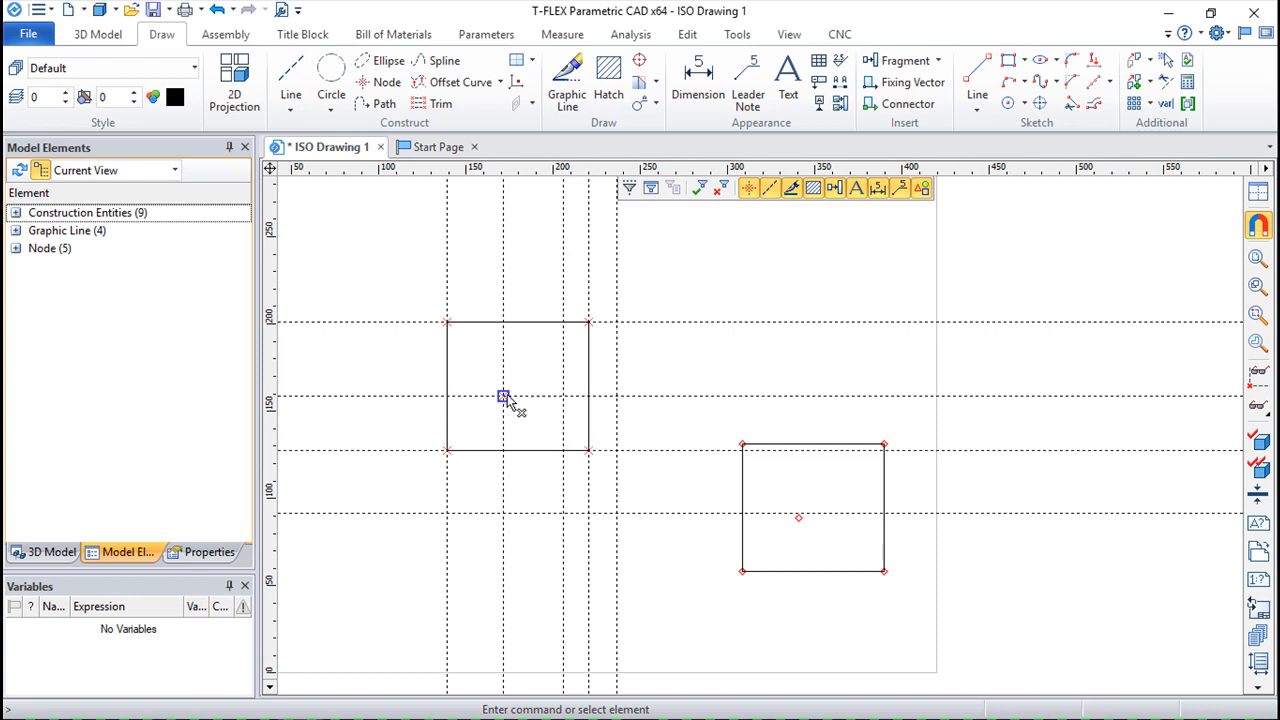
- Examine the parameters and edit mode of the original rectangle's right graphic line, leaving both without changes
{"action": "double_click", "coordinate": [589, 368]}
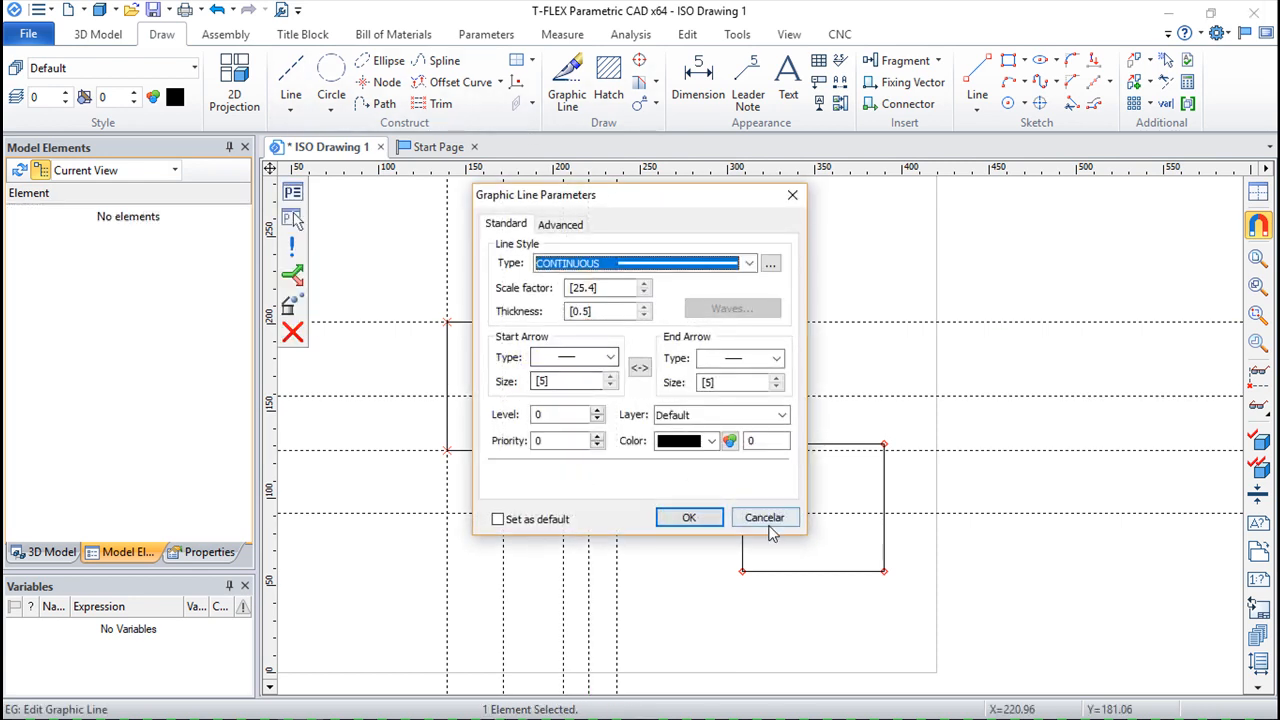
{"action": "left_click", "coordinate": [765, 518]}
{"action": "double_click", "coordinate": [589, 372]}
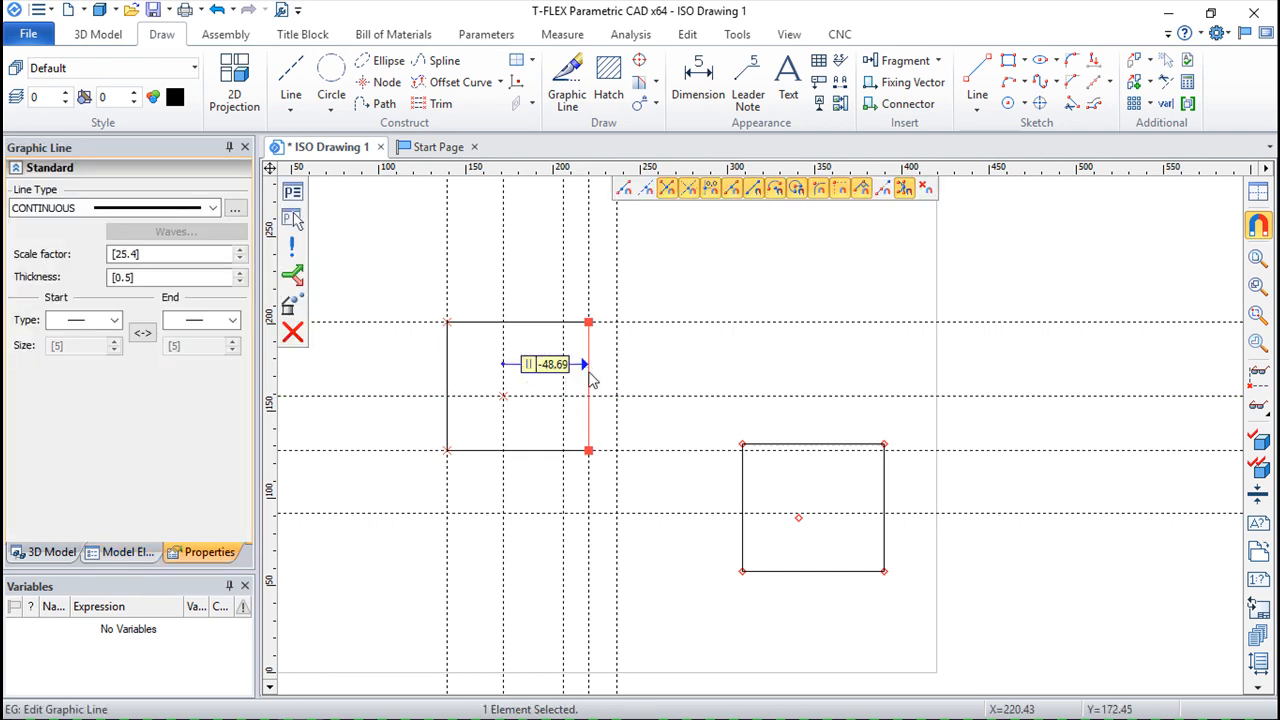
{"action": "key", "text": "Escape"}
{"action": "left_click", "coordinate": [612, 350]}
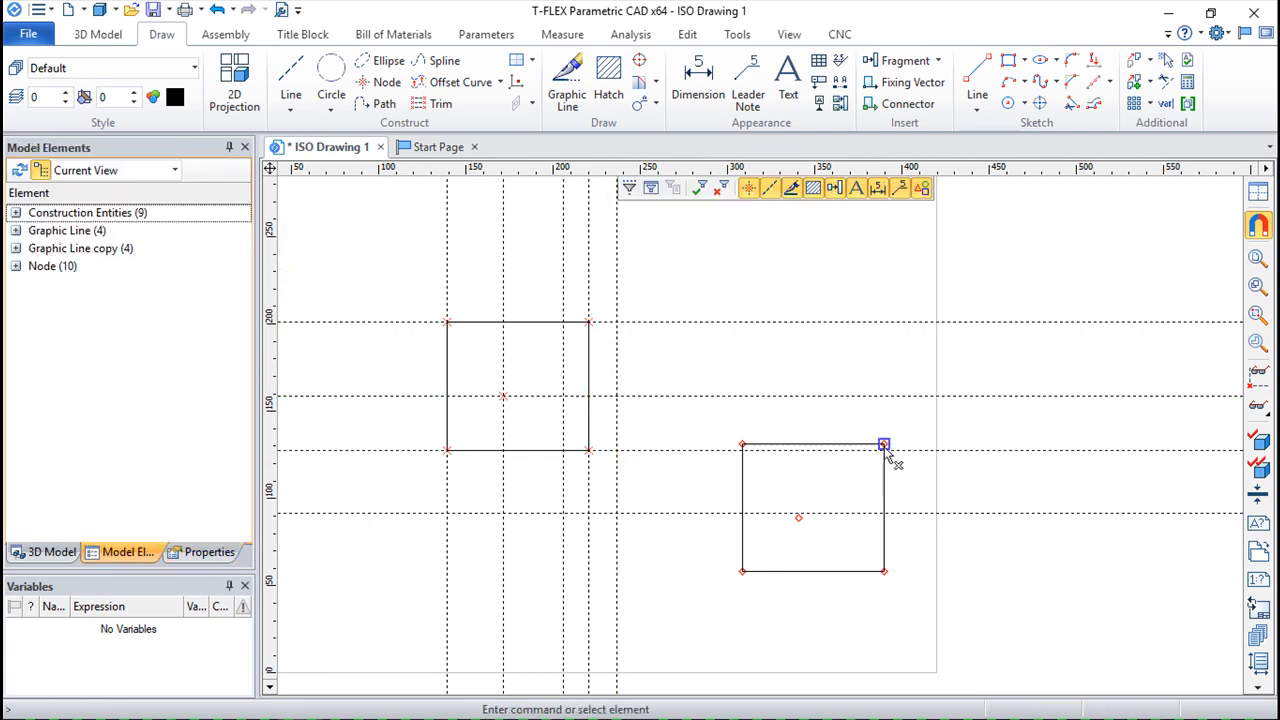
- Inspect the original rectangle's upper-right node in edit mode, and select the node again in the drawing
{"action": "double_click", "coordinate": [588, 322]}
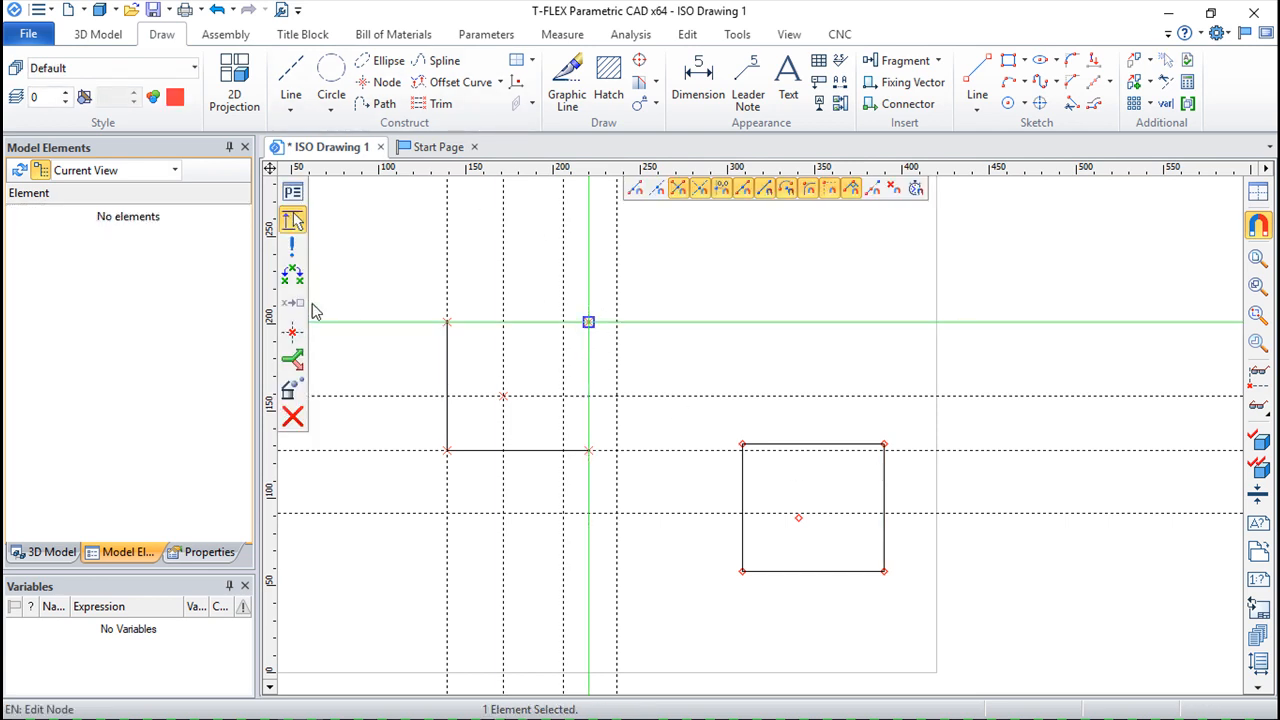
{"action": "key", "text": "Escape"}
{"action": "left_click_drag", "start_coordinate": [589, 328], "coordinate": [548, 360]}
{"action": "left_click_drag", "start_coordinate": [548, 281], "coordinate": [632, 372]}
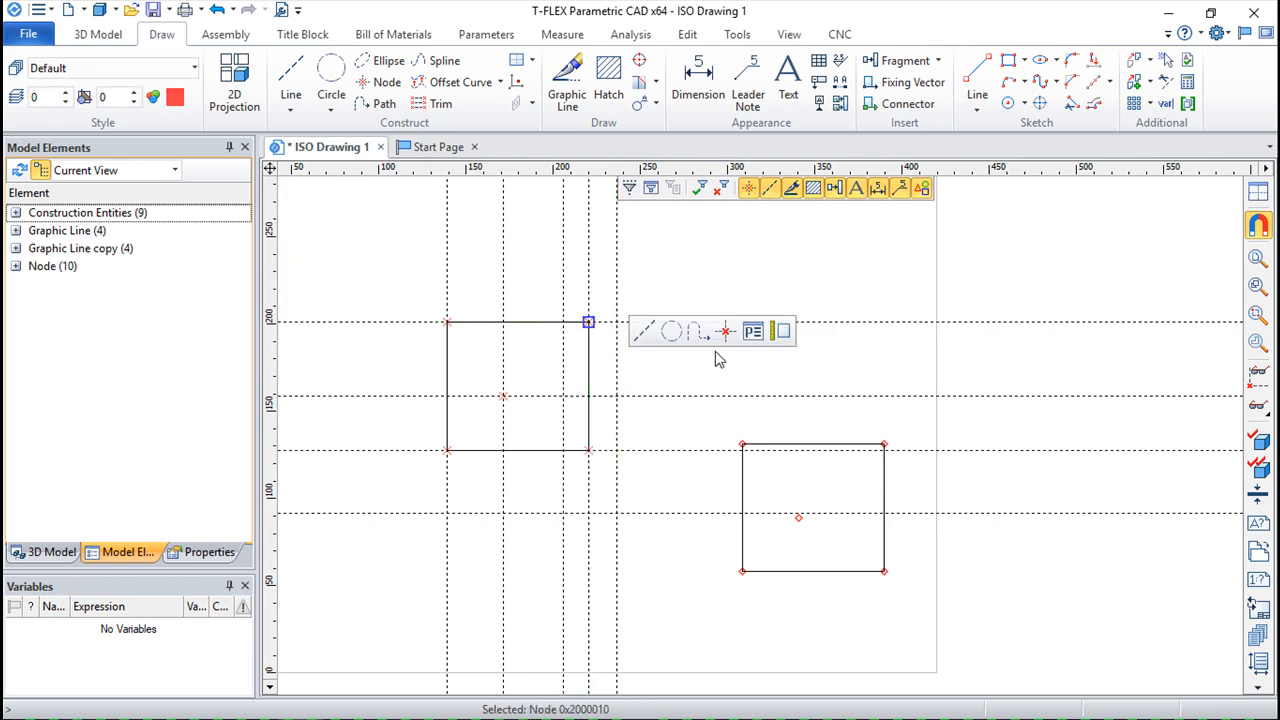
- Clear the node selection and undo the two added vertical construction lines
{"action": "key", "text": "Escape"}
{"action": "left_click", "coordinate": [216, 9]}
{"action": "left_click", "coordinate": [216, 9]}
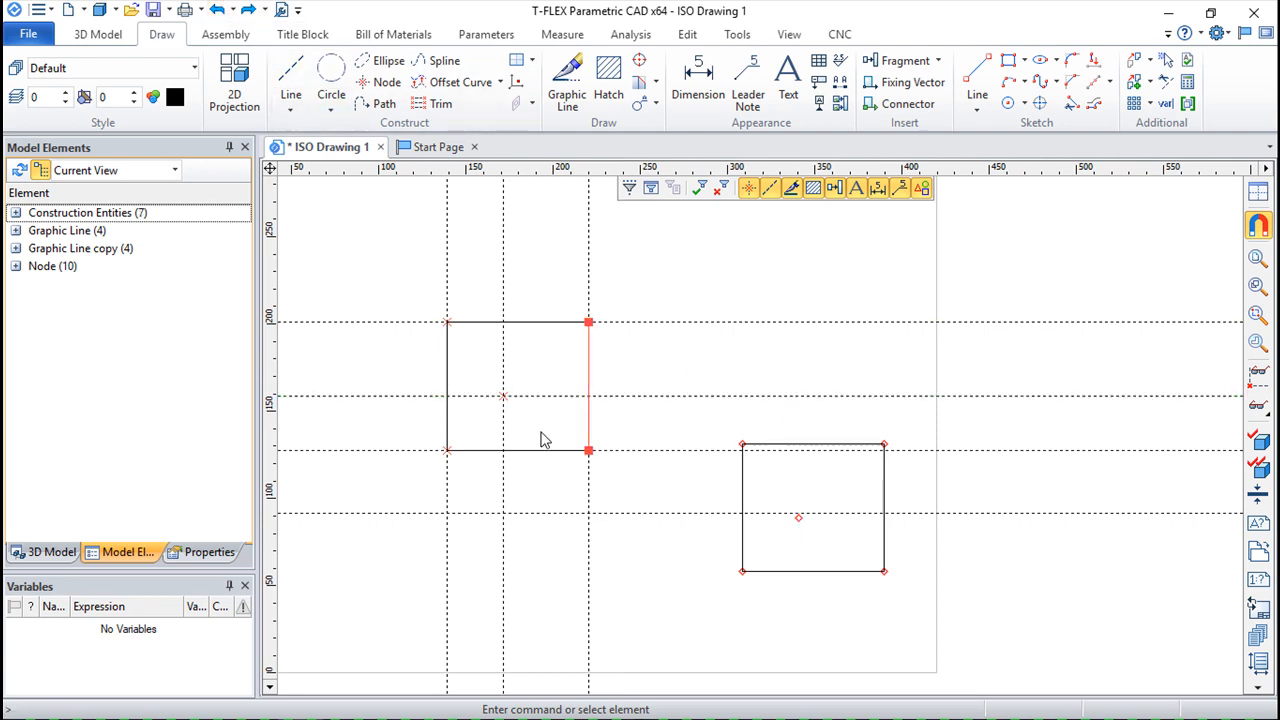
- Try construction lines through the original rectangle's centre node, cancel them, and undo the associative copy
{"action": "left_click", "coordinate": [504, 397]}
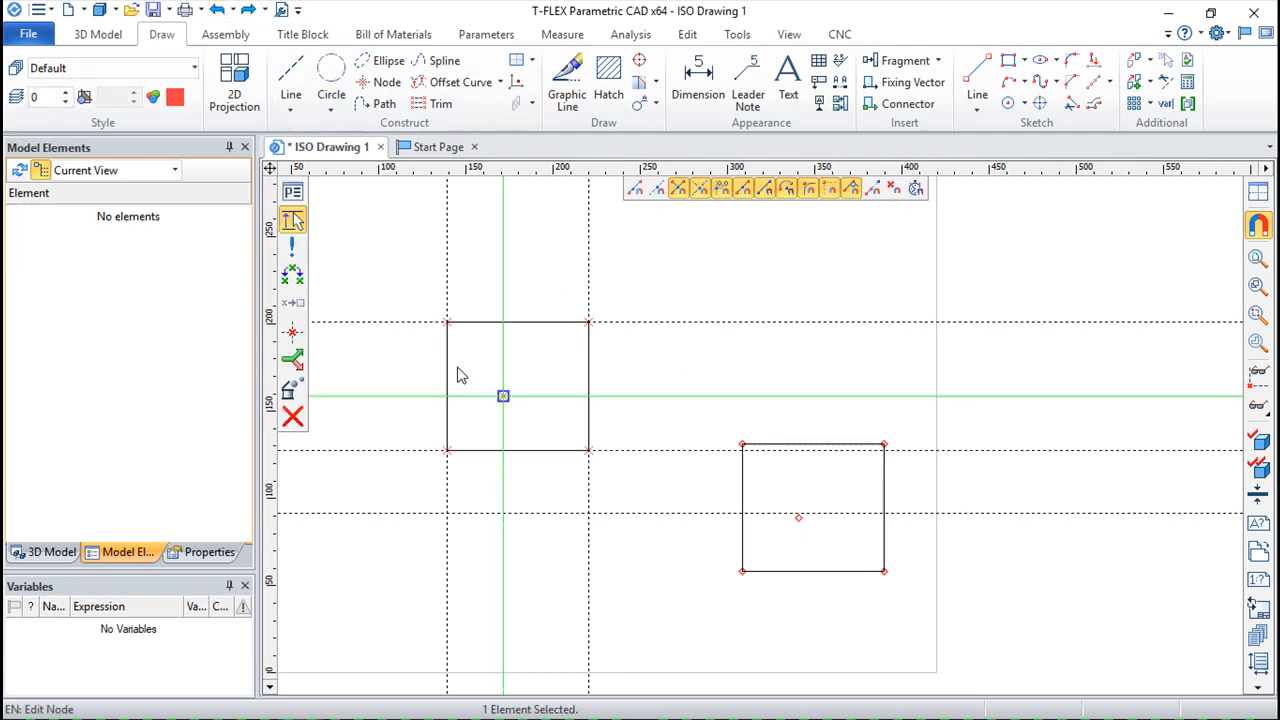
{"action": "key", "text": "Escape"}
{"action": "key", "text": "l"}
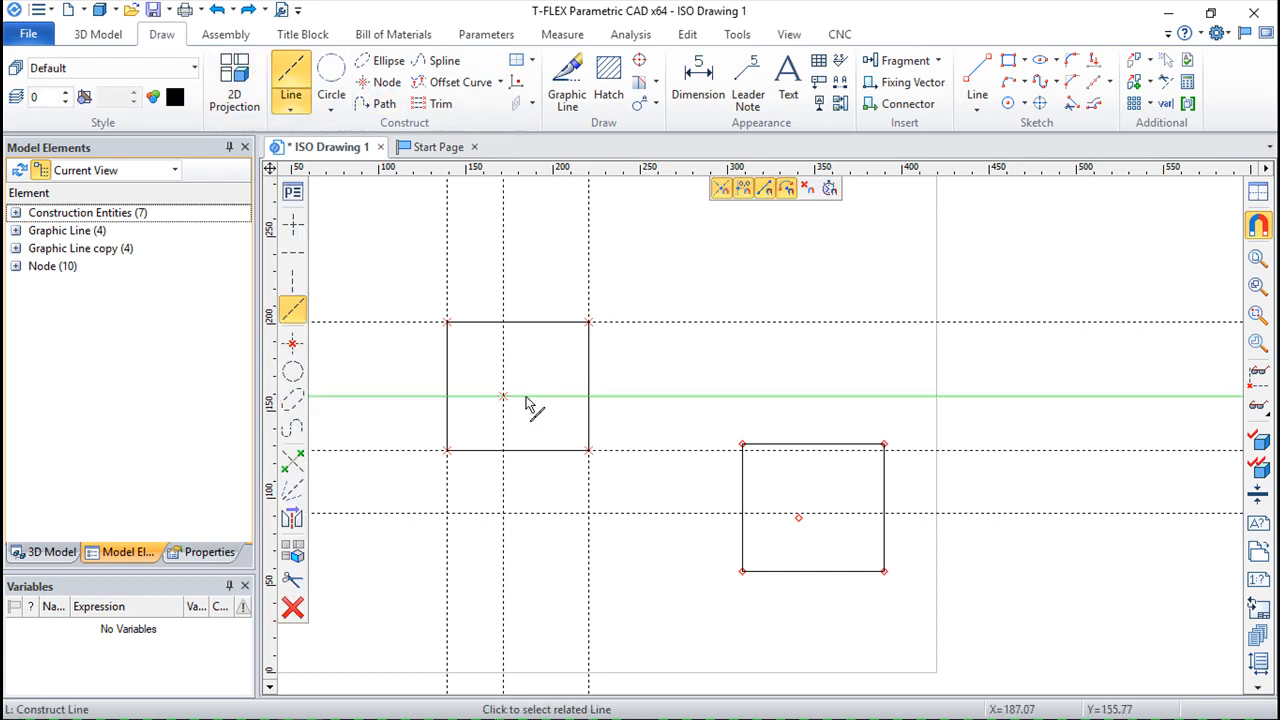
{"action": "left_click", "coordinate": [503, 397]}
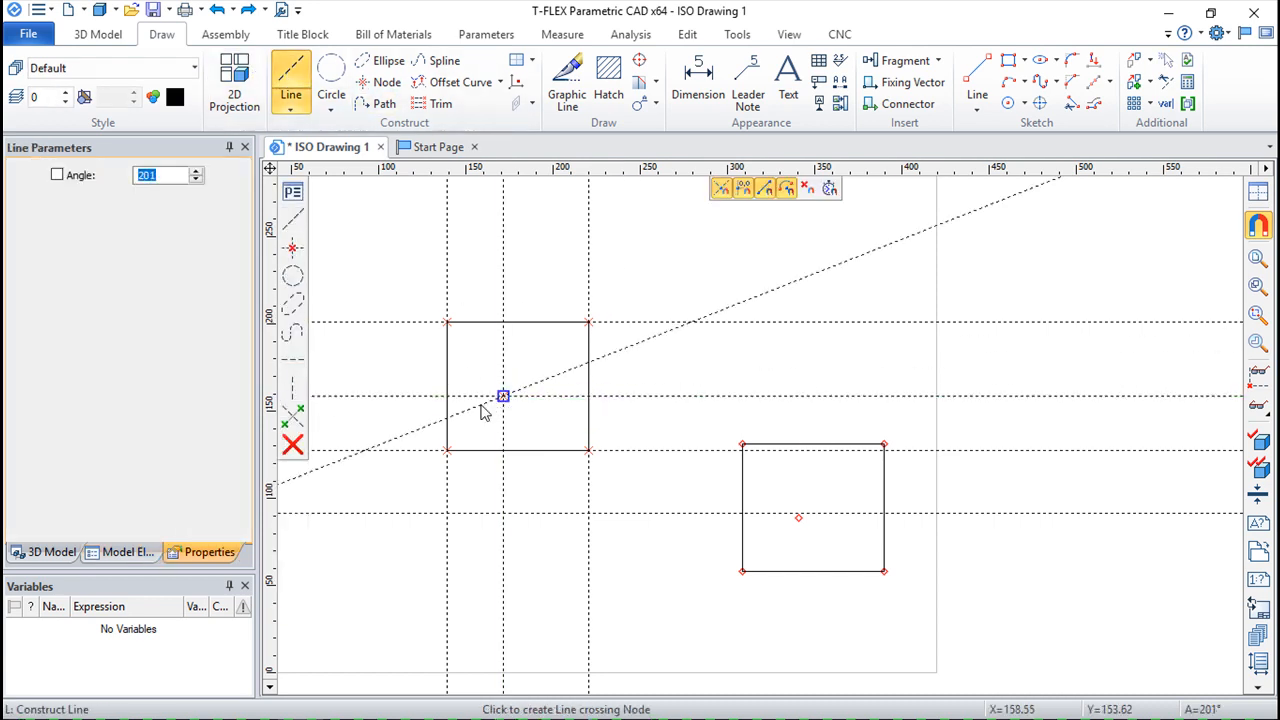
{"action": "key", "text": "Escape"}
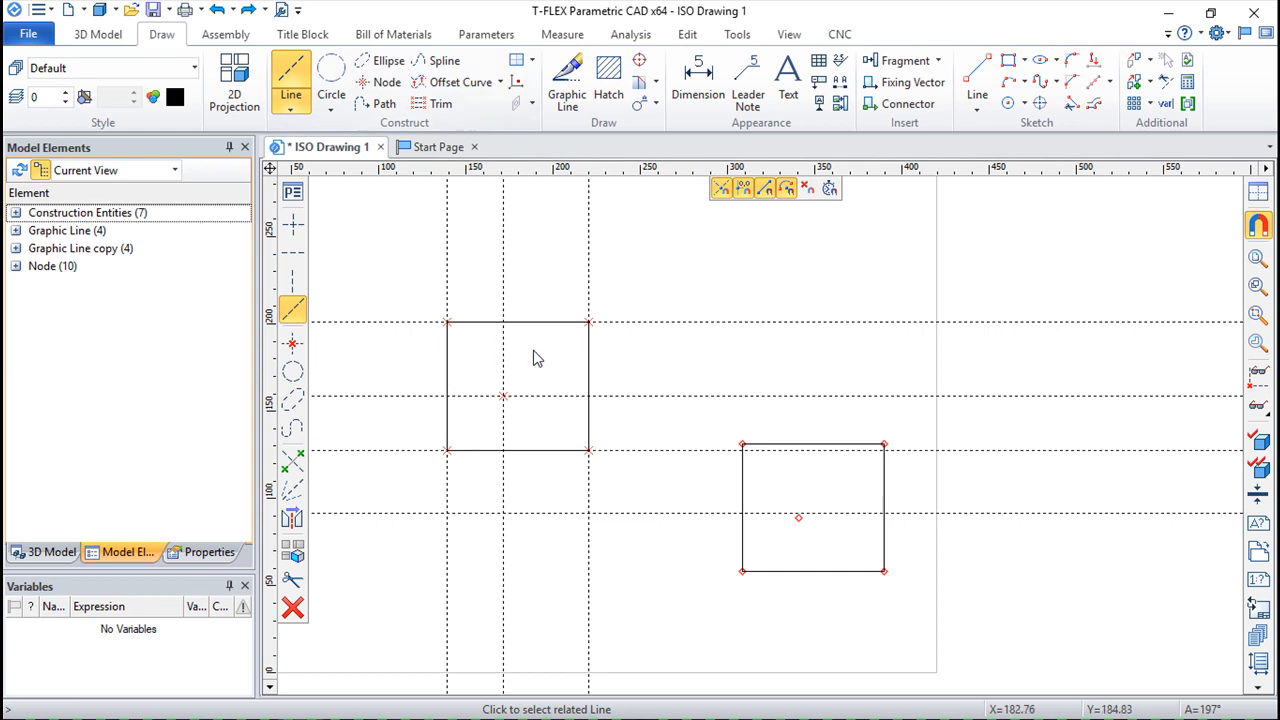
{"action": "left_click", "coordinate": [503, 397]}
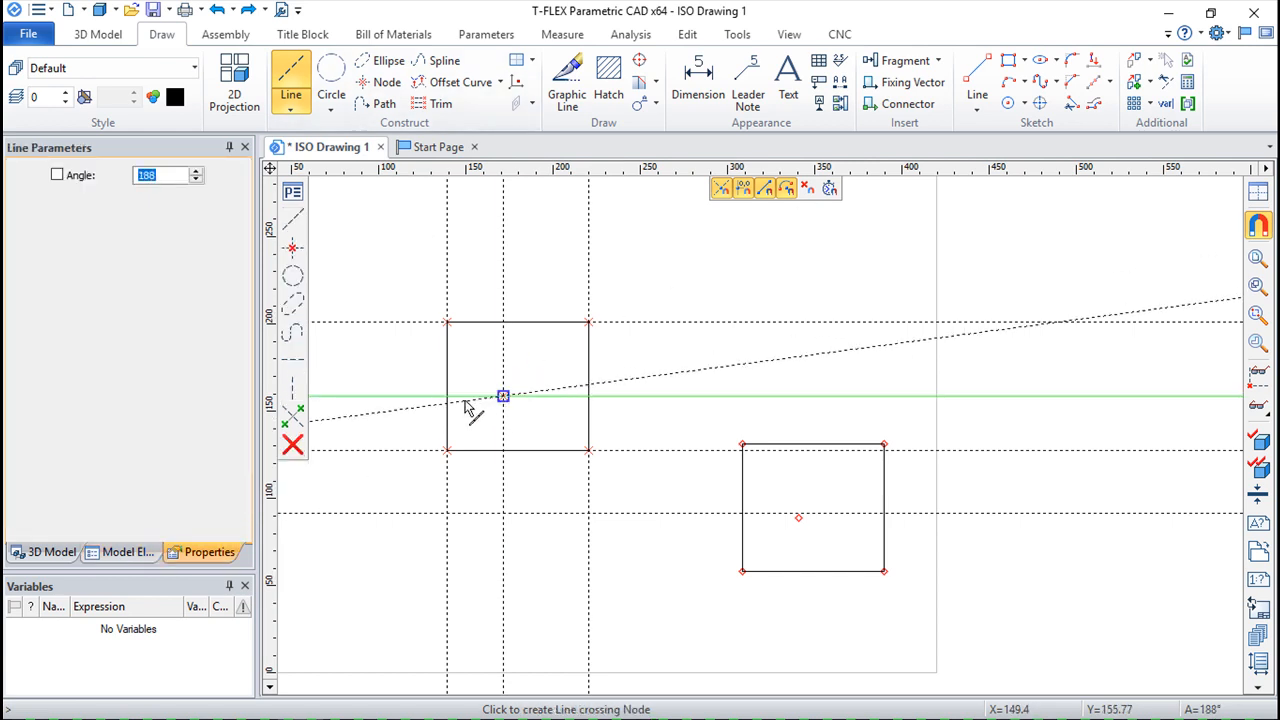
{"action": "key", "text": "Escape"}
{"action": "key", "text": "Escape"}
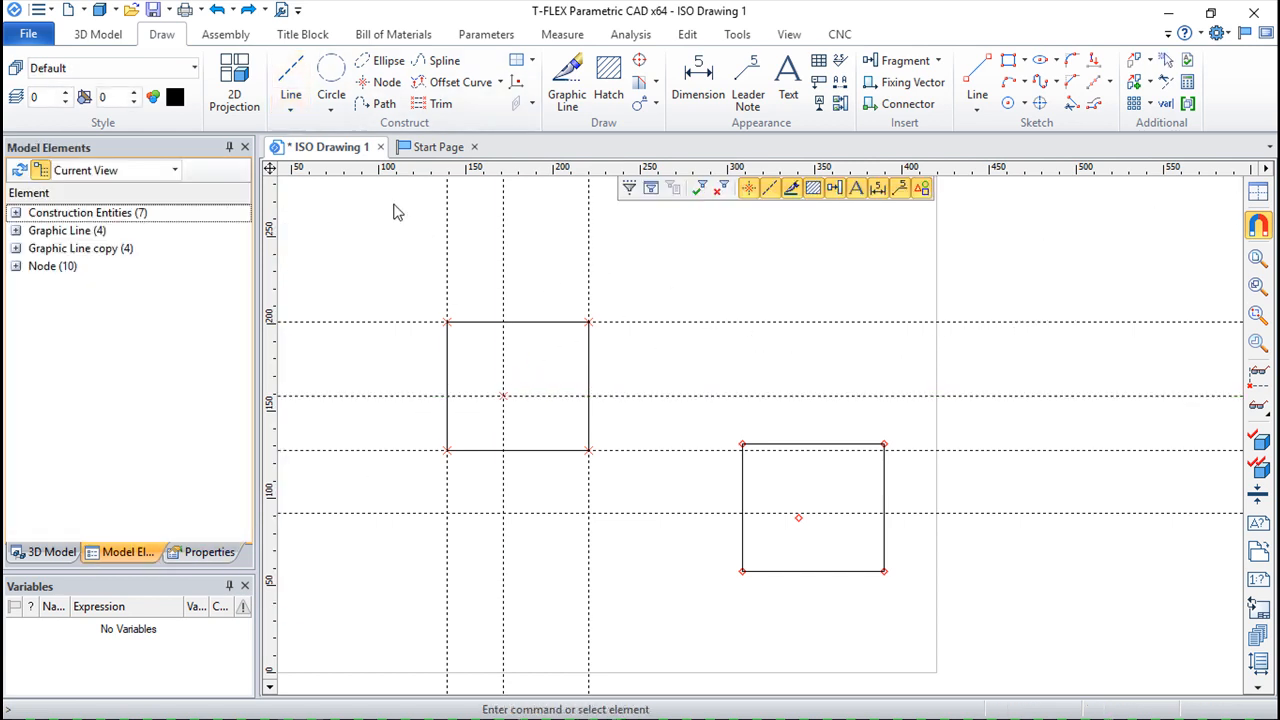
{"action": "left_click", "coordinate": [216, 9]}
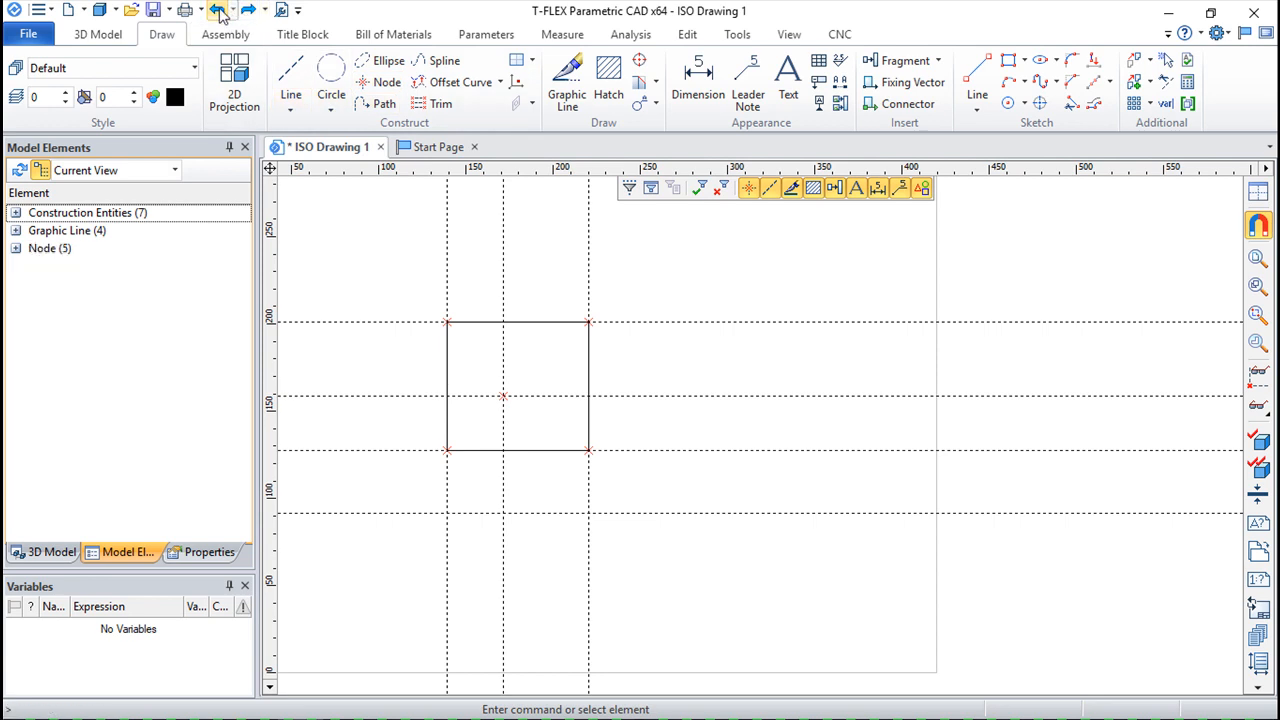
- Select the rectangle for Copy with Translation and set the copy type to Create Copy on Associated Constructions
{"action": "left_click", "coordinate": [1134, 81]}
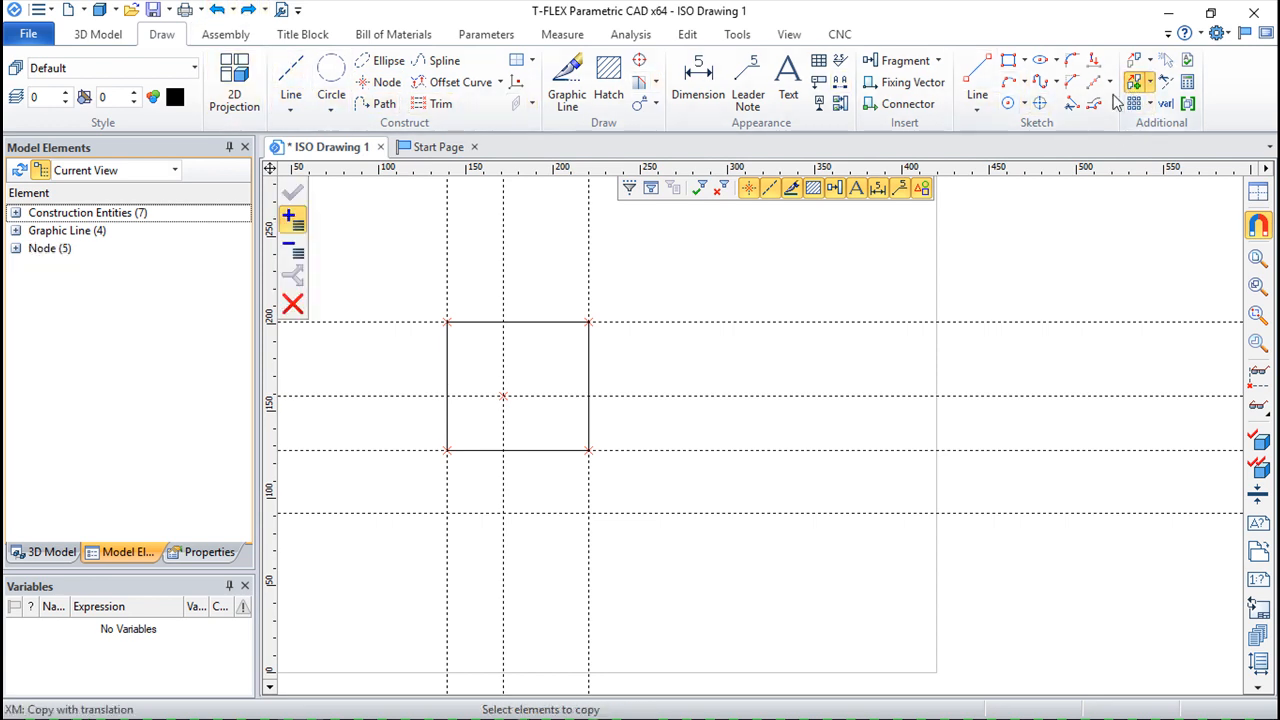
{"action": "left_click_drag", "start_coordinate": [403, 266], "coordinate": [678, 530]}
{"action": "left_click", "coordinate": [292, 192]}
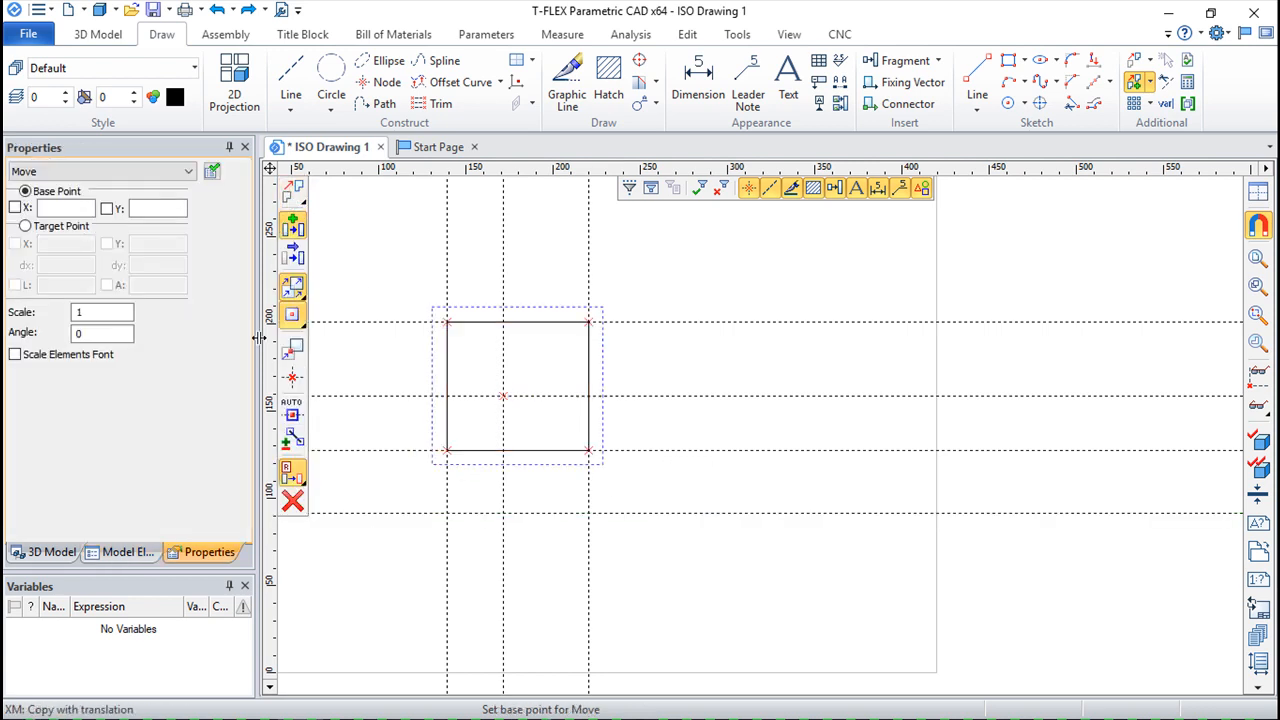
{"action": "left_click", "coordinate": [304, 318]}
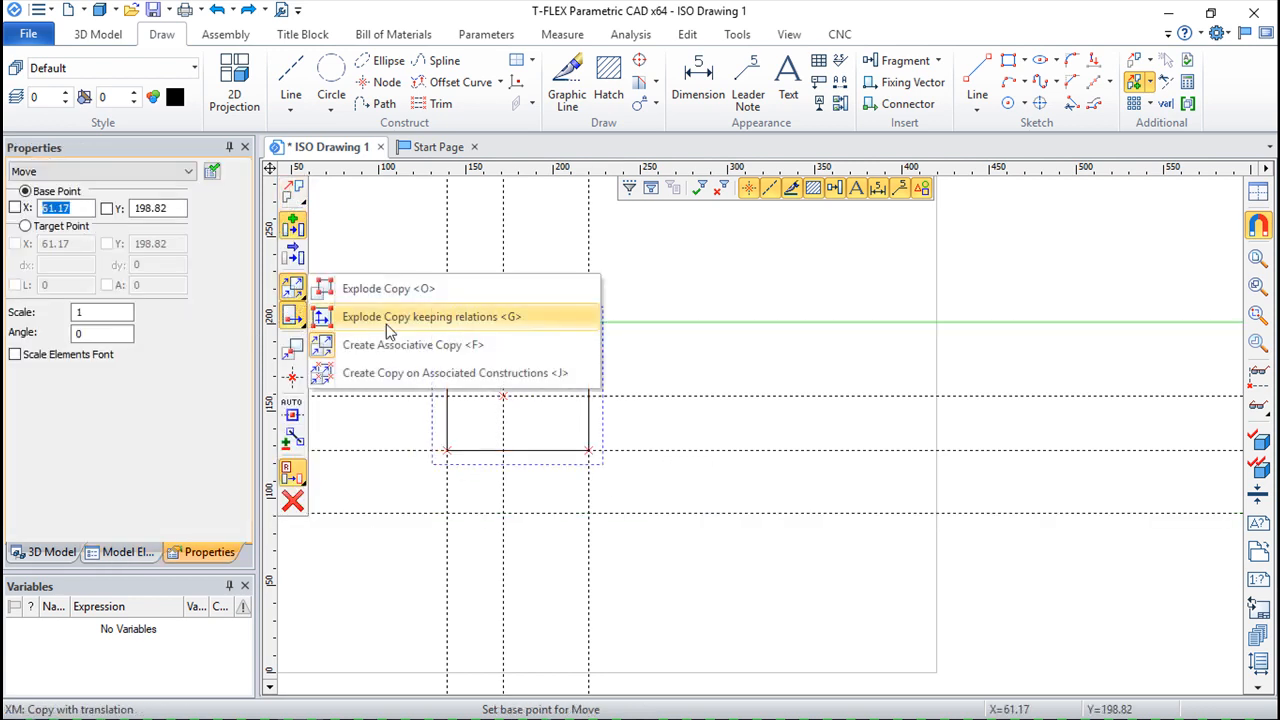
{"action": "left_click", "coordinate": [437, 377]}
- Copy the rectangle on associated constructions about 170 mm right and 67 mm down, and undo the copy
{"action": "left_click", "coordinate": [549, 377]}
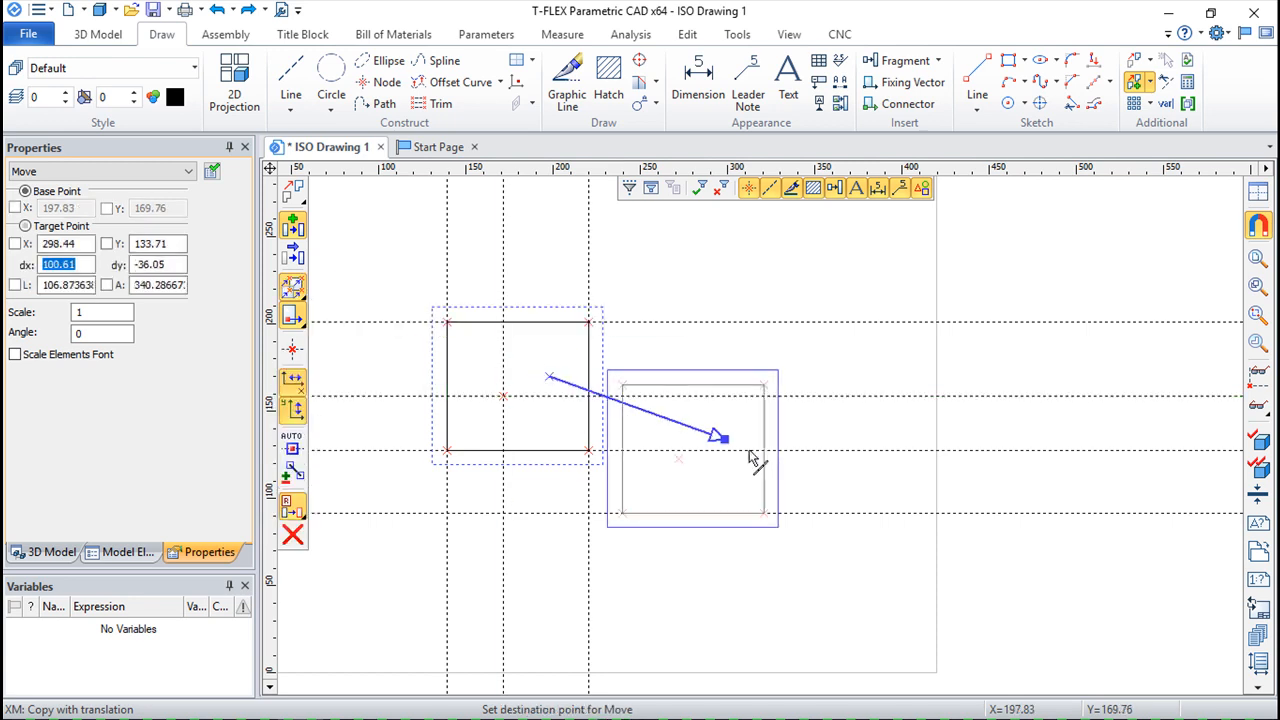
{"action": "right_click", "coordinate": [1060, 537]}
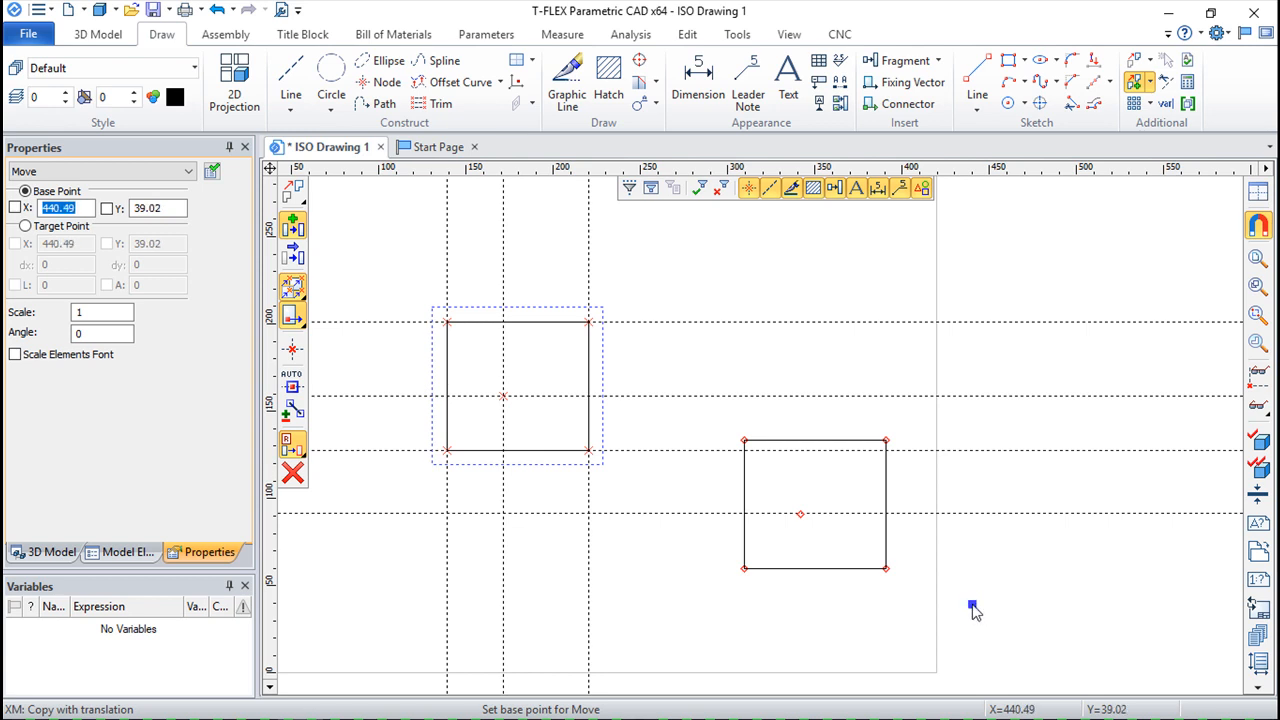
{"action": "key", "text": "Escape"}
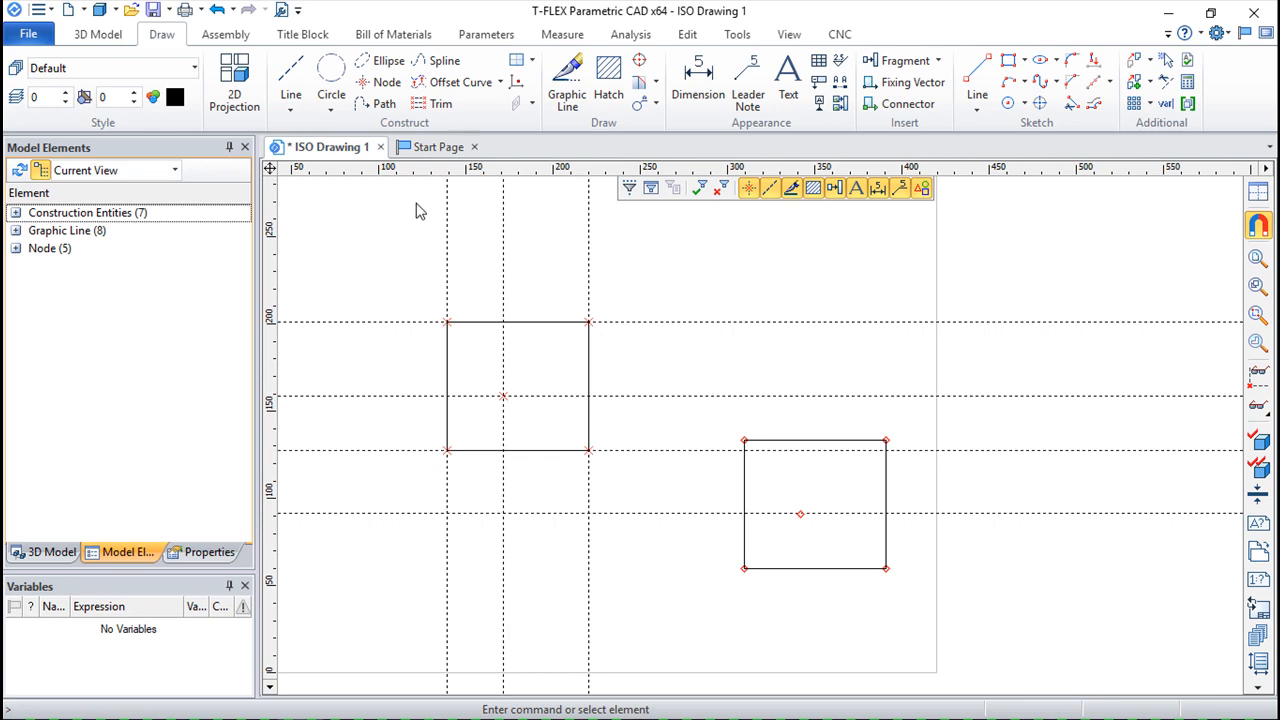
{"action": "left_click", "coordinate": [217, 9]}
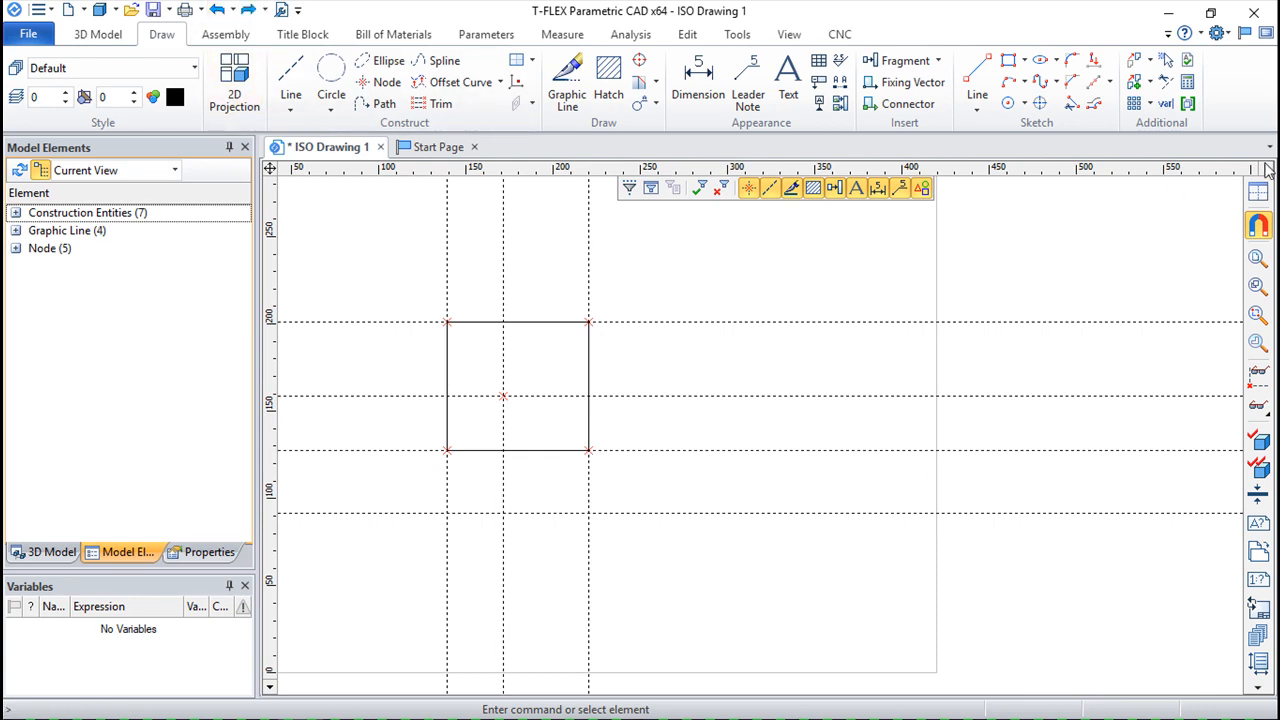
- Select the rectangle for Copy with Translation and set the copy type to Explode Copy keeping relations
{"action": "left_click", "coordinate": [1133, 81]}
{"action": "left_click_drag", "start_coordinate": [392, 254], "coordinate": [643, 523]}
{"action": "left_click", "coordinate": [292, 192]}
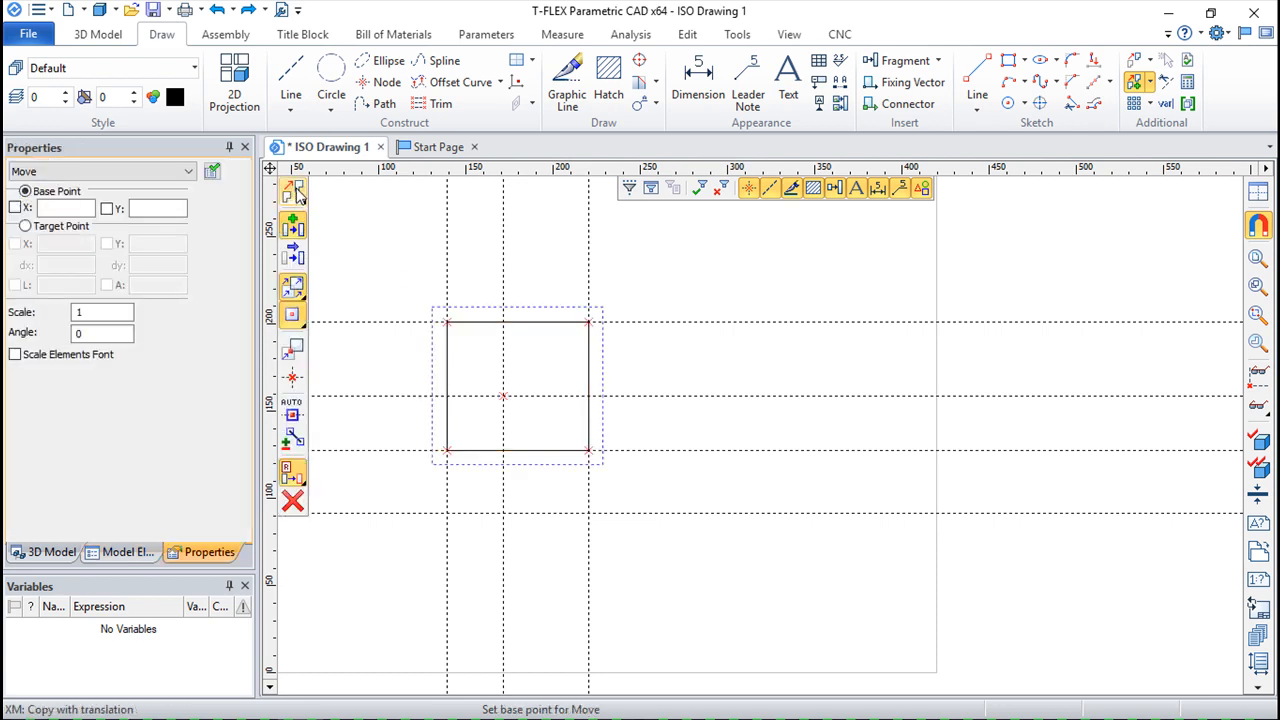
{"action": "left_click", "coordinate": [297, 293]}
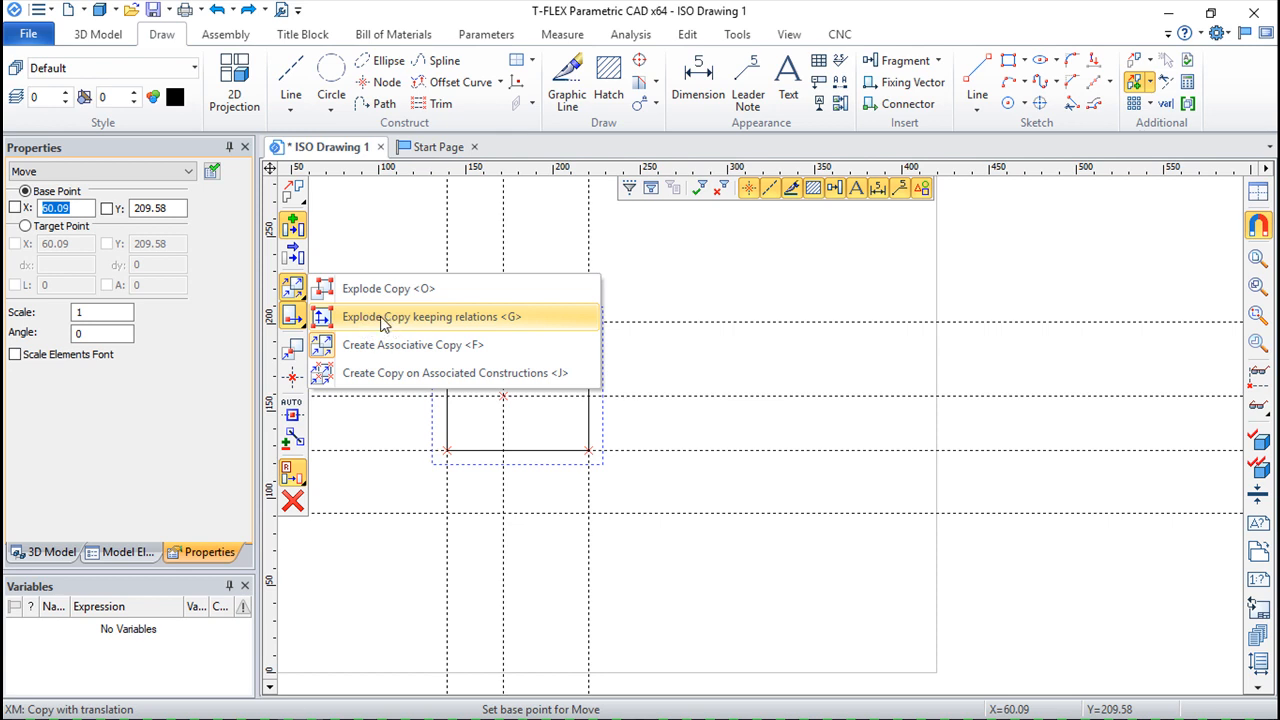
{"action": "left_click", "coordinate": [443, 317]}
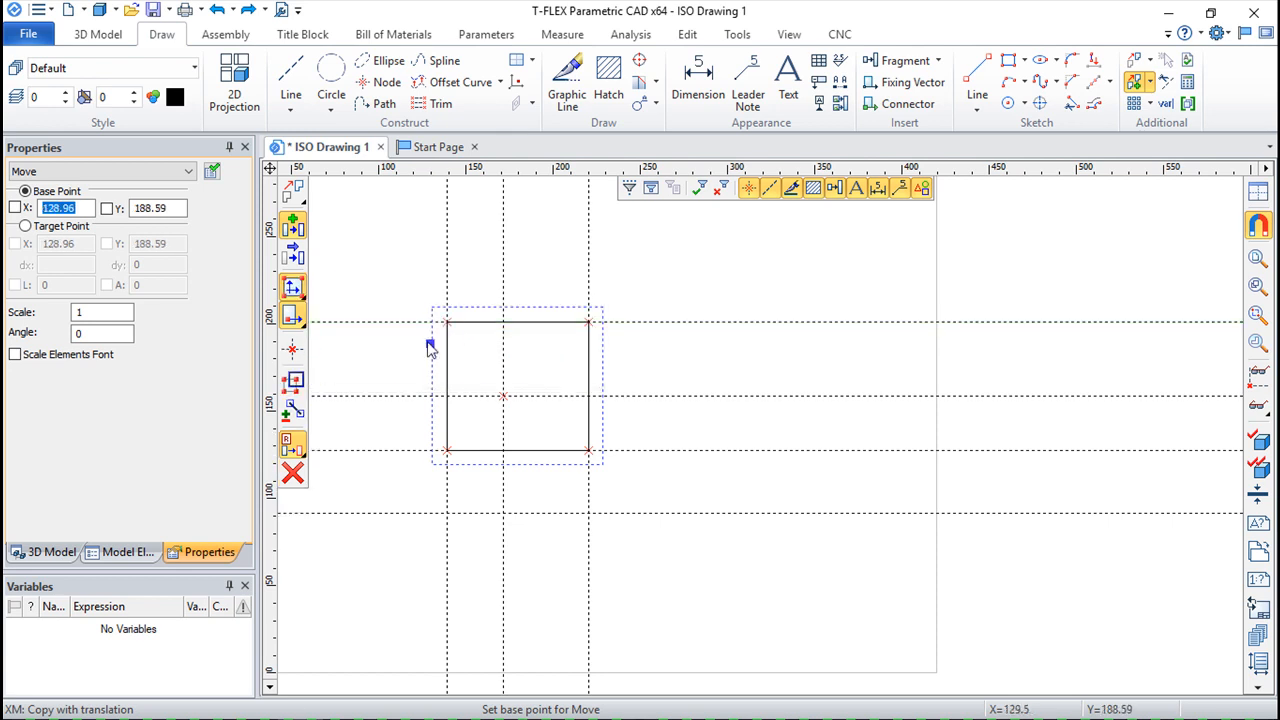
- Copy the rectangle with relations kept, about 234 mm right and 92 mm down, and finish copying
{"action": "left_click", "coordinate": [552, 366]}
{"action": "left_click", "coordinate": [960, 527]}
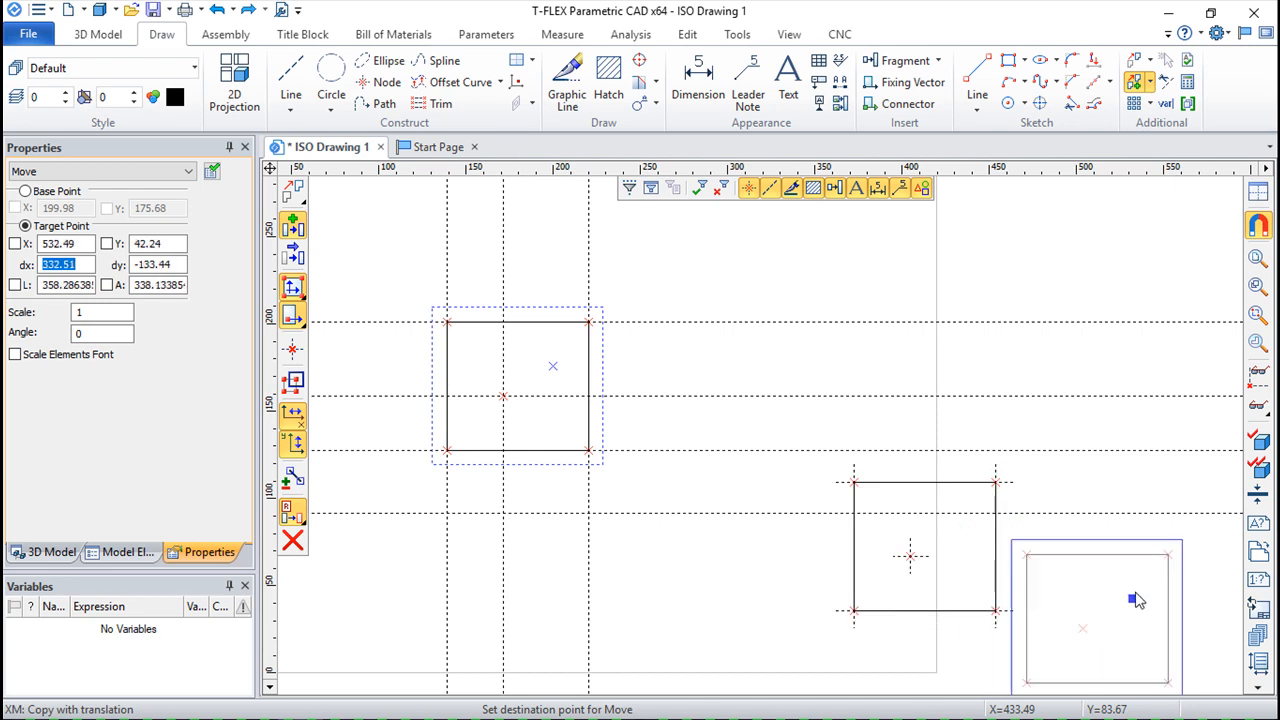
{"action": "right_click", "coordinate": [1138, 590]}
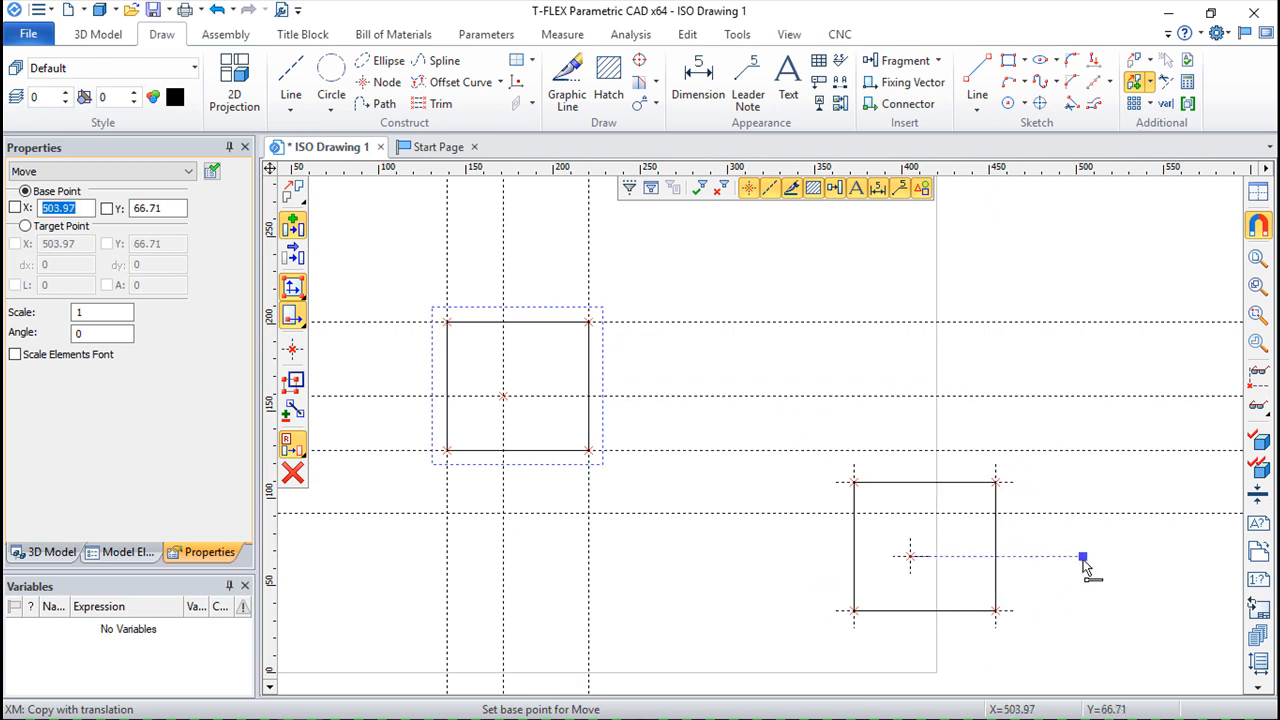
{"action": "key", "text": "Escape"}
- Create a construction line parallel to the copied rectangle's right edge, about 12 mm inside it
{"action": "left_click", "coordinate": [291, 76]}
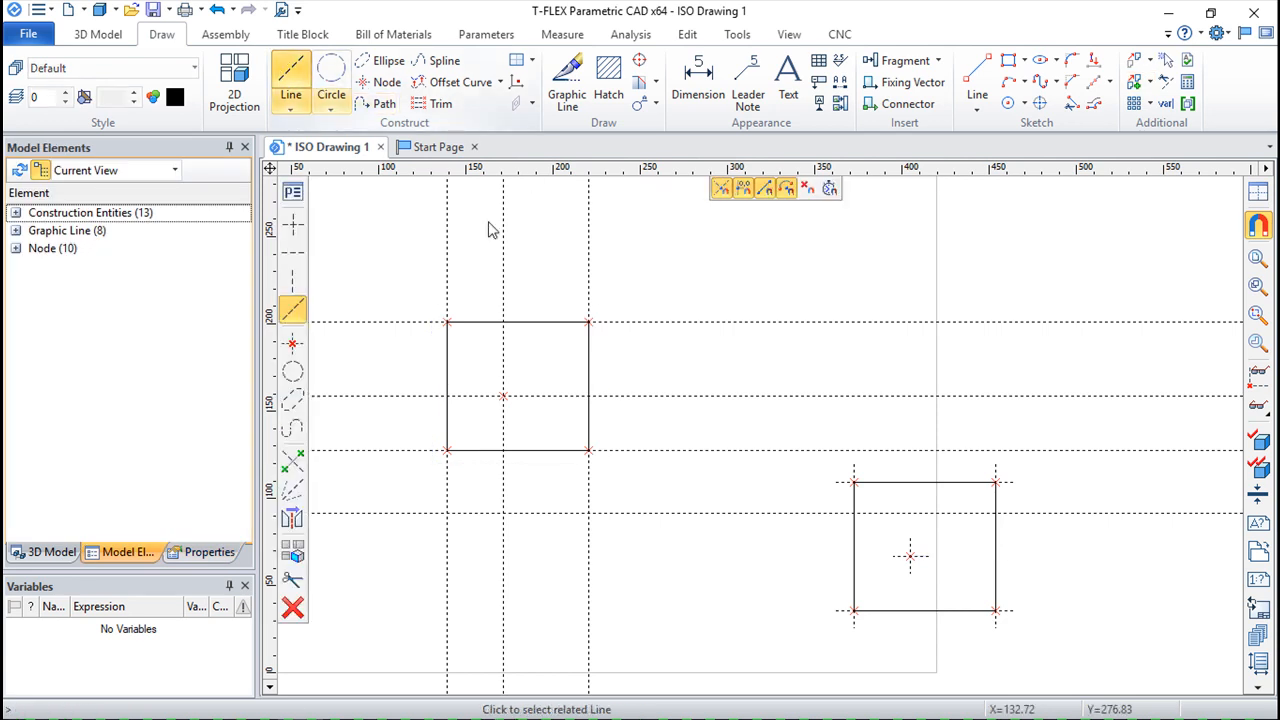
{"action": "left_click", "coordinate": [999, 480]}
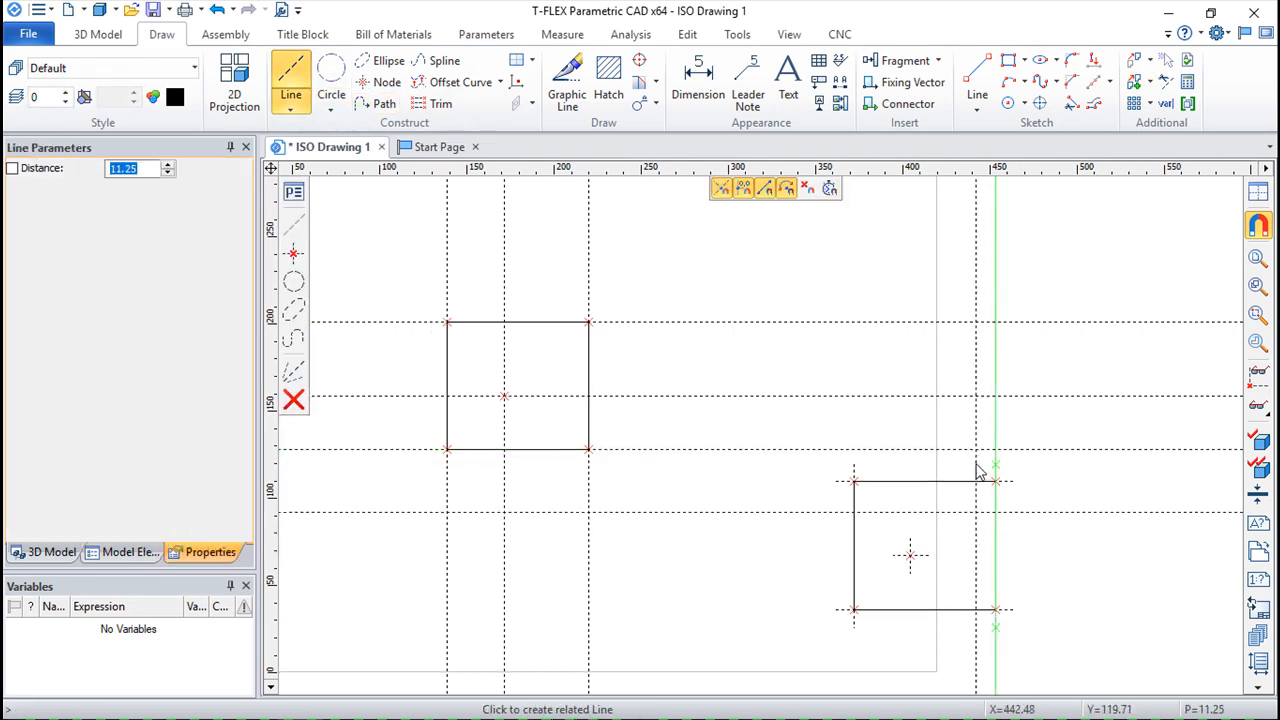
{"action": "key", "text": "Escape"}
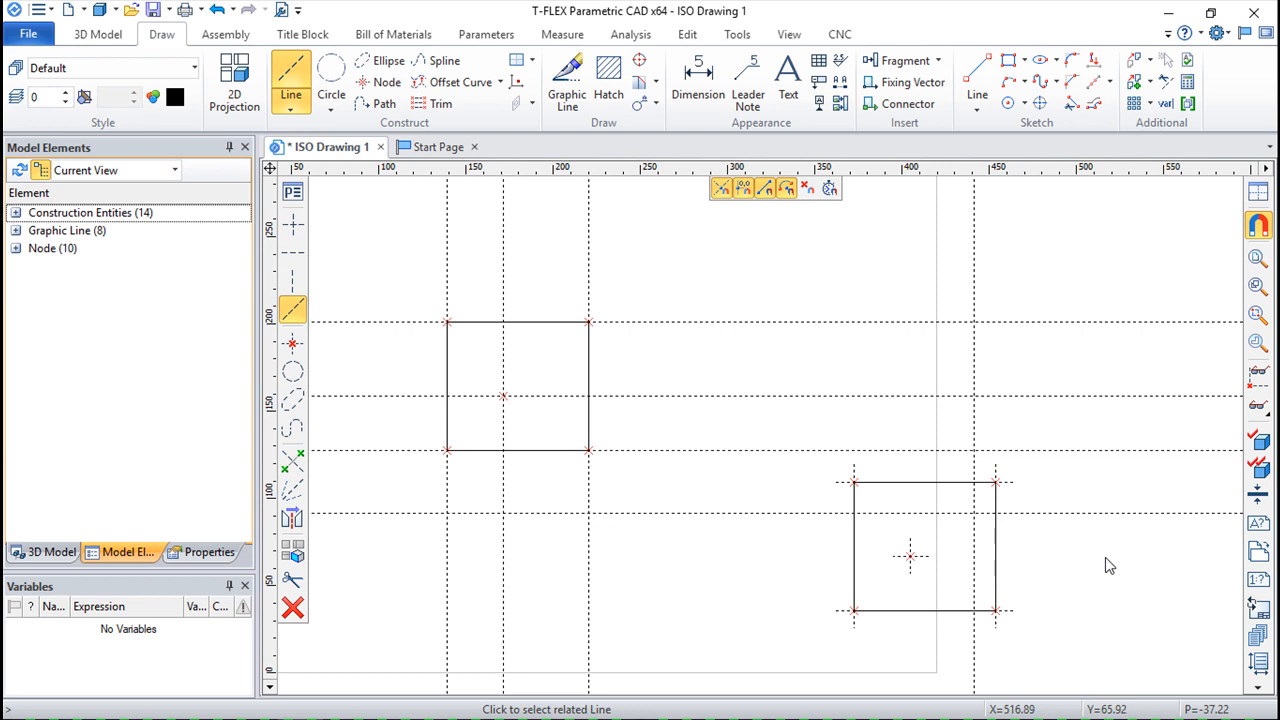
{"action": "left_click", "coordinate": [995, 610]}
{"action": "left_click", "coordinate": [995, 610]}
{"action": "key", "text": "Escape"}
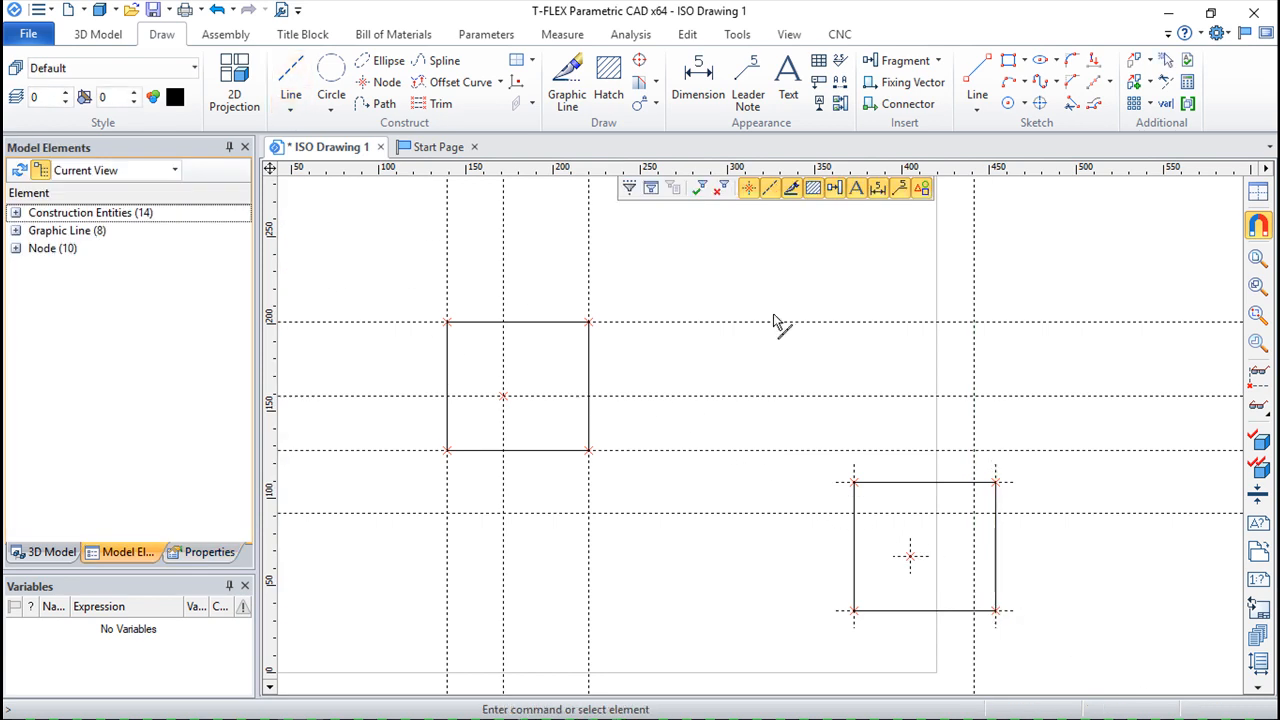
- Open the copied rectangle's inner node for editing, cancel, and undo the parallel line and the copy
{"action": "double_click", "coordinate": [910, 557]}
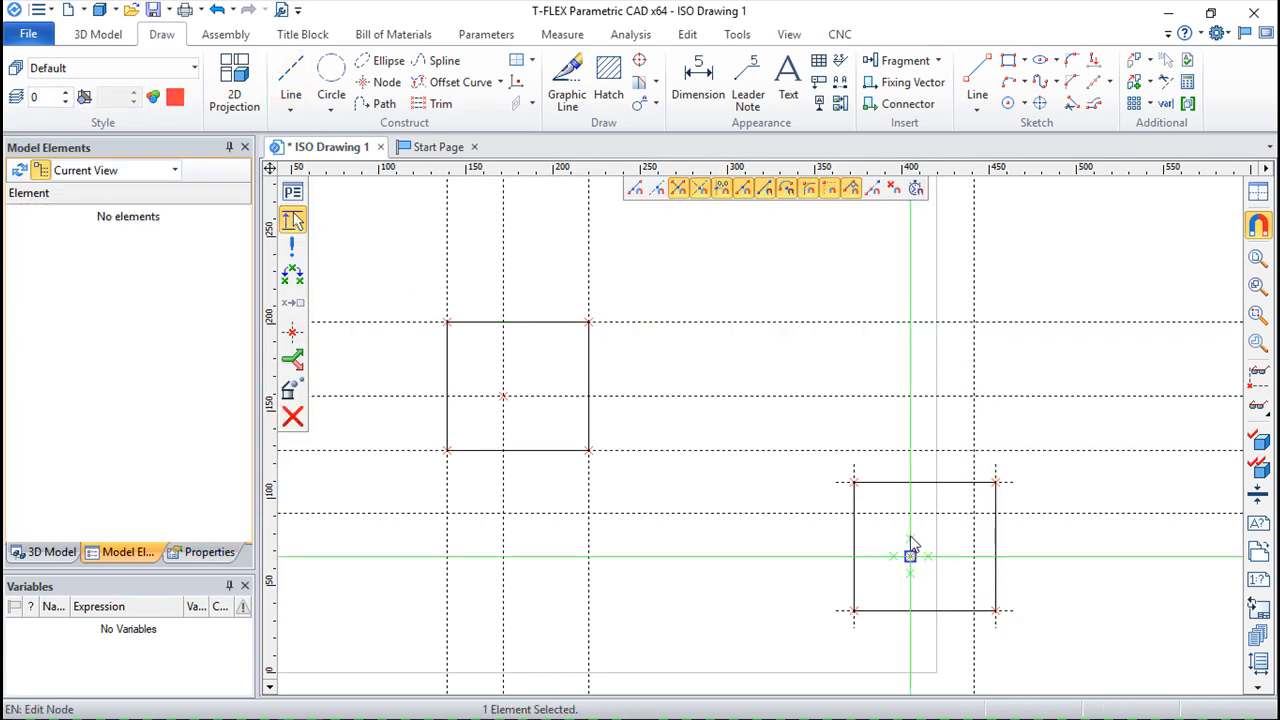
{"action": "key", "text": "Escape"}
{"action": "left_click", "coordinate": [216, 10]}
{"action": "left_click", "coordinate": [216, 10]}
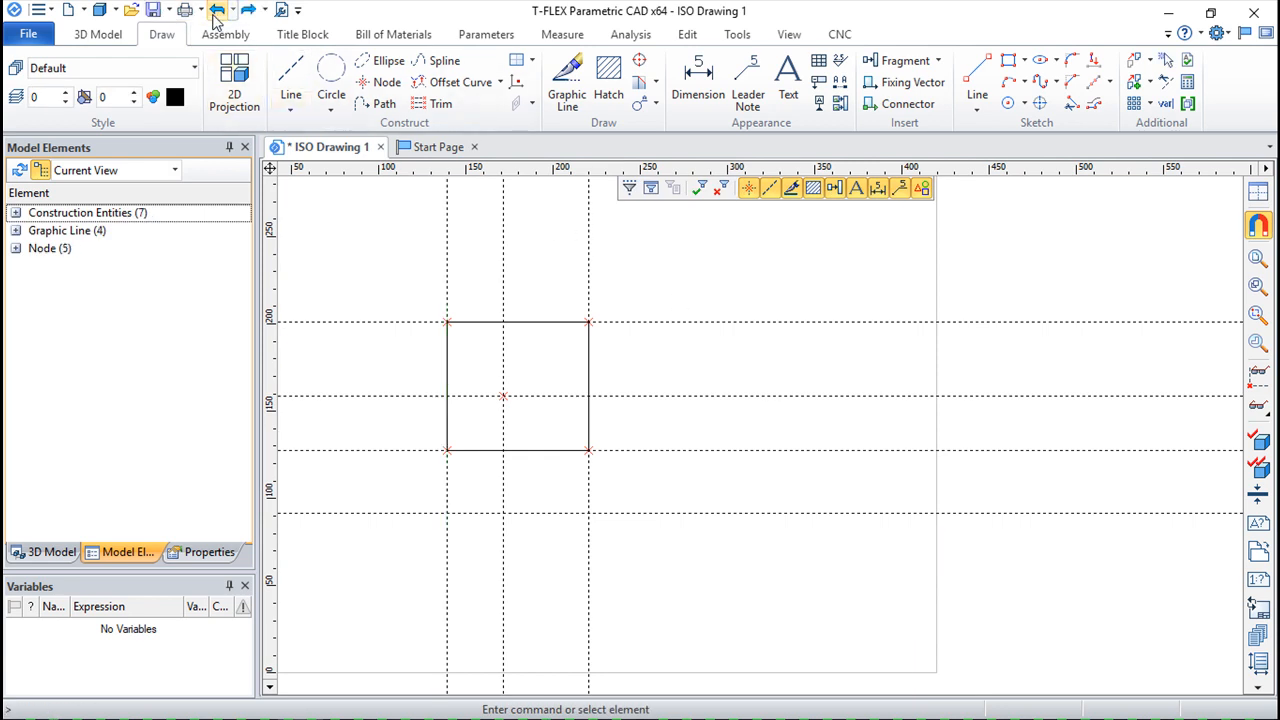
- Copy the rectangle with translation using the Explode Copy type, about 203 mm right and 65 mm down
{"action": "left_click", "coordinate": [1136, 84]}
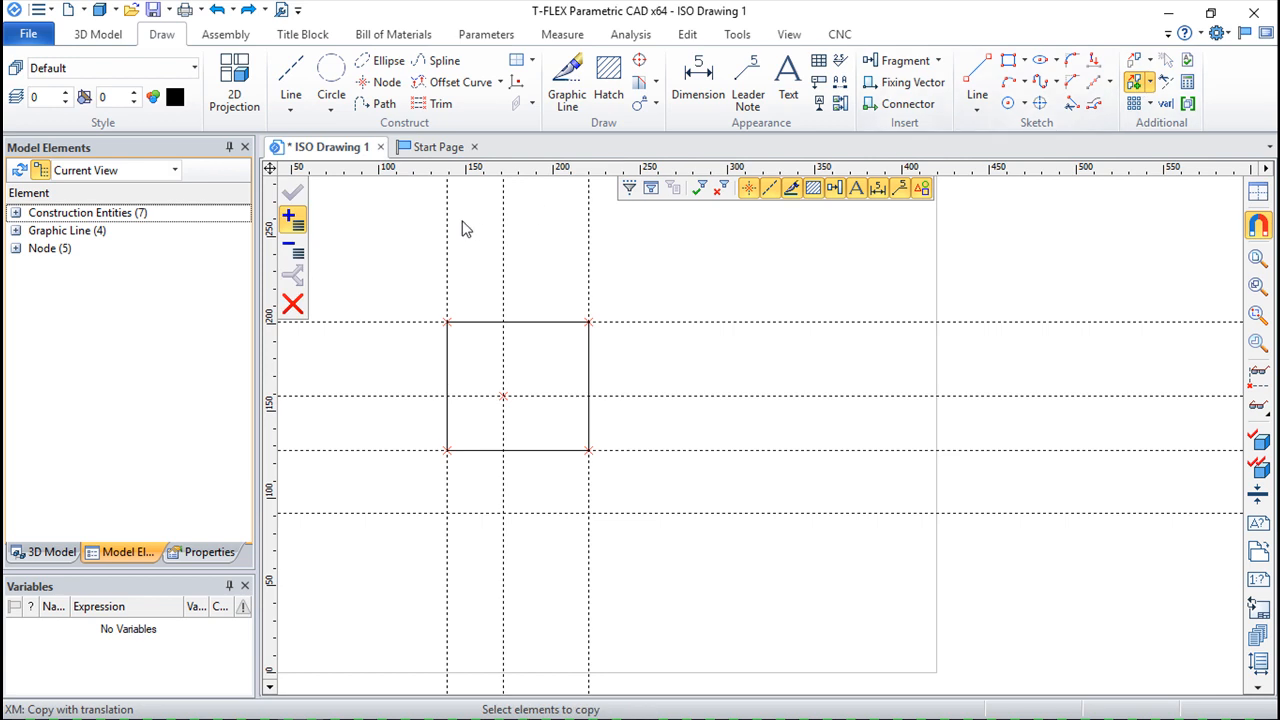
{"action": "left_click_drag", "start_coordinate": [402, 272], "coordinate": [660, 462]}
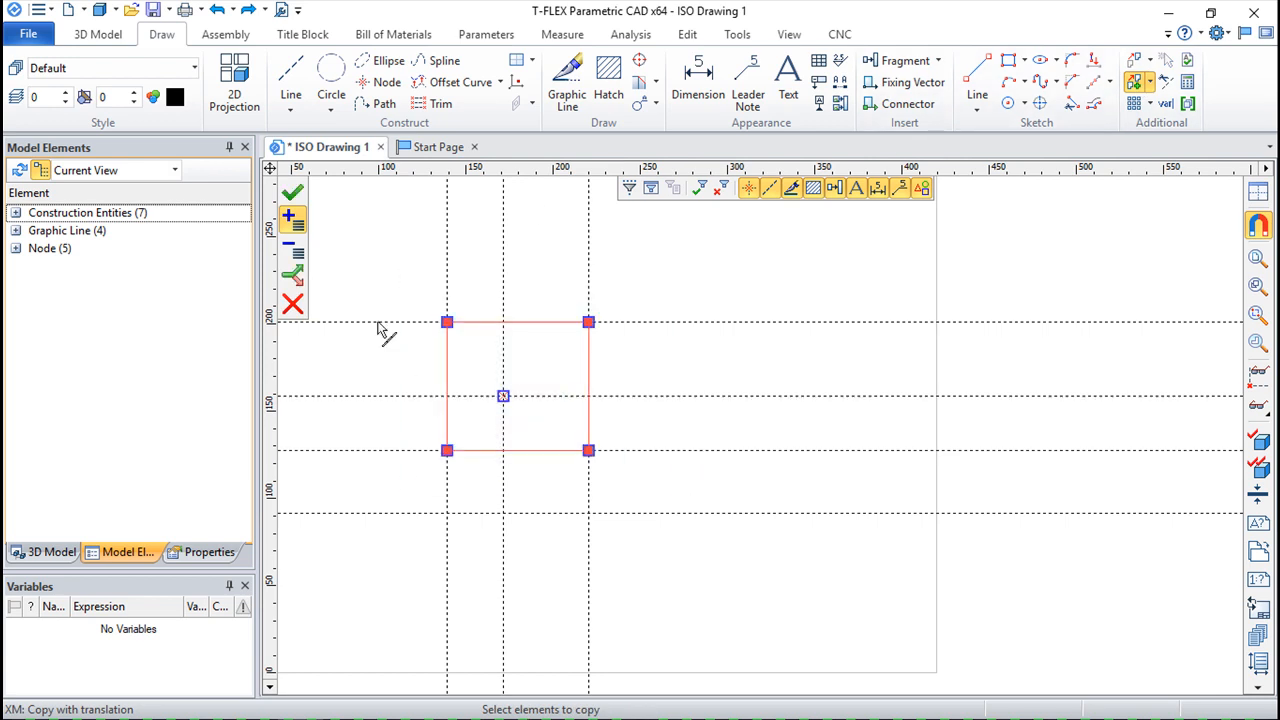
{"action": "left_click", "coordinate": [291, 192]}
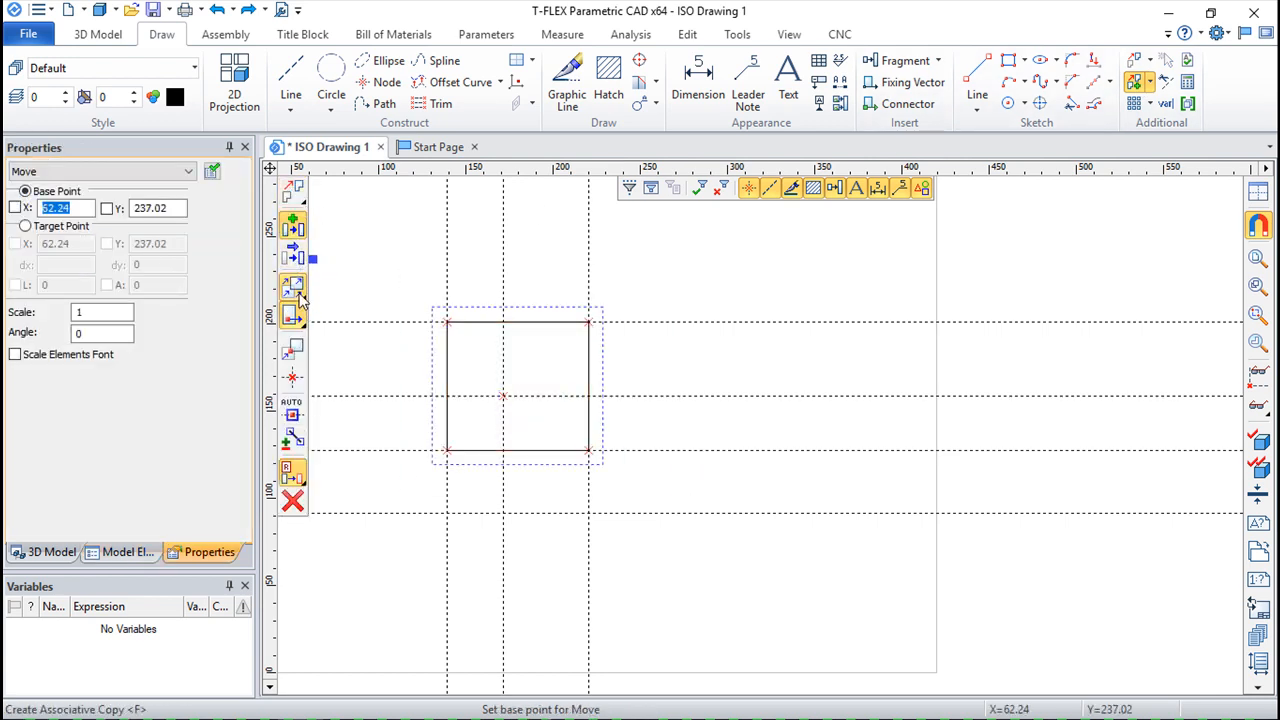
{"action": "mouse_move", "coordinate": [292, 288]}
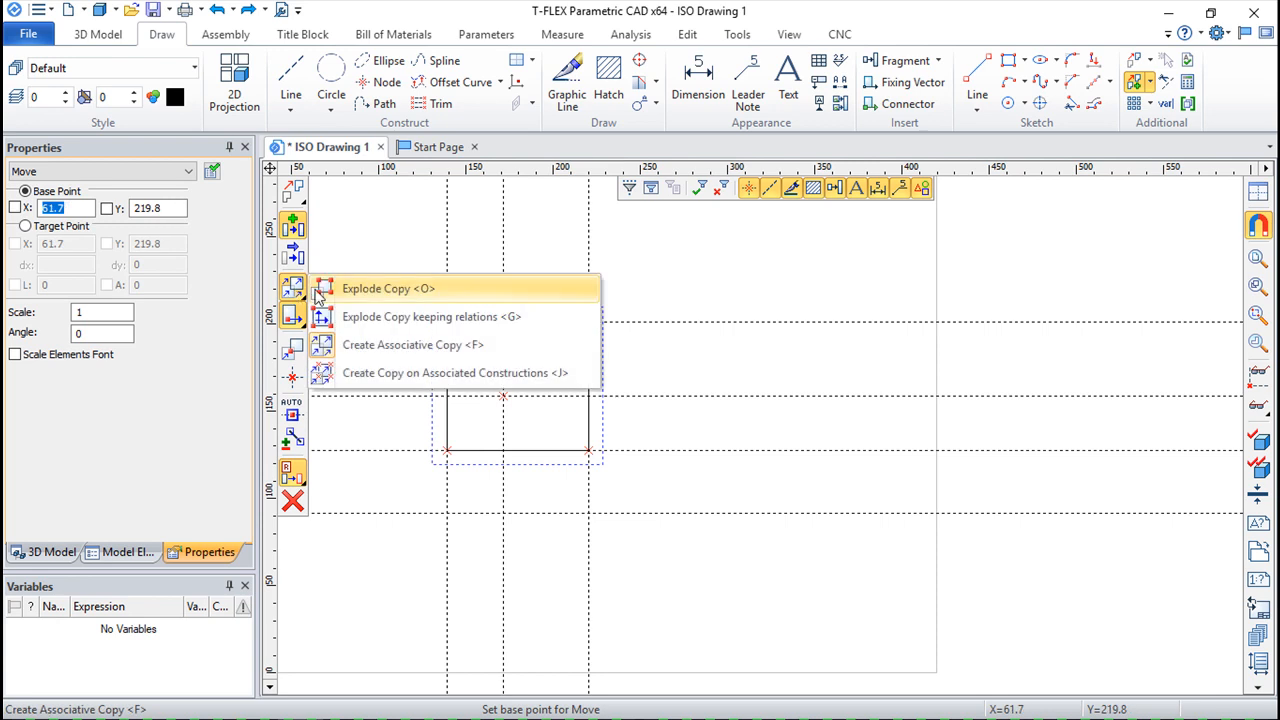
{"action": "left_click", "coordinate": [383, 292]}
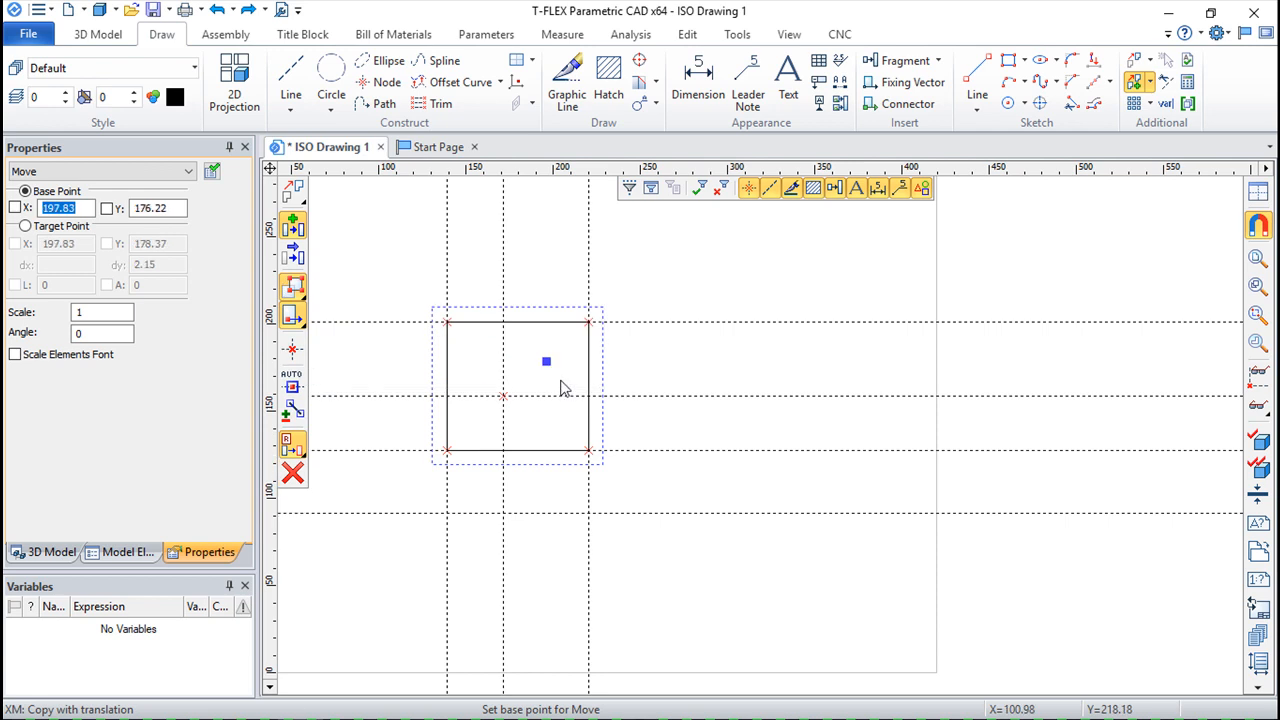
{"action": "left_click", "coordinate": [671, 421]}
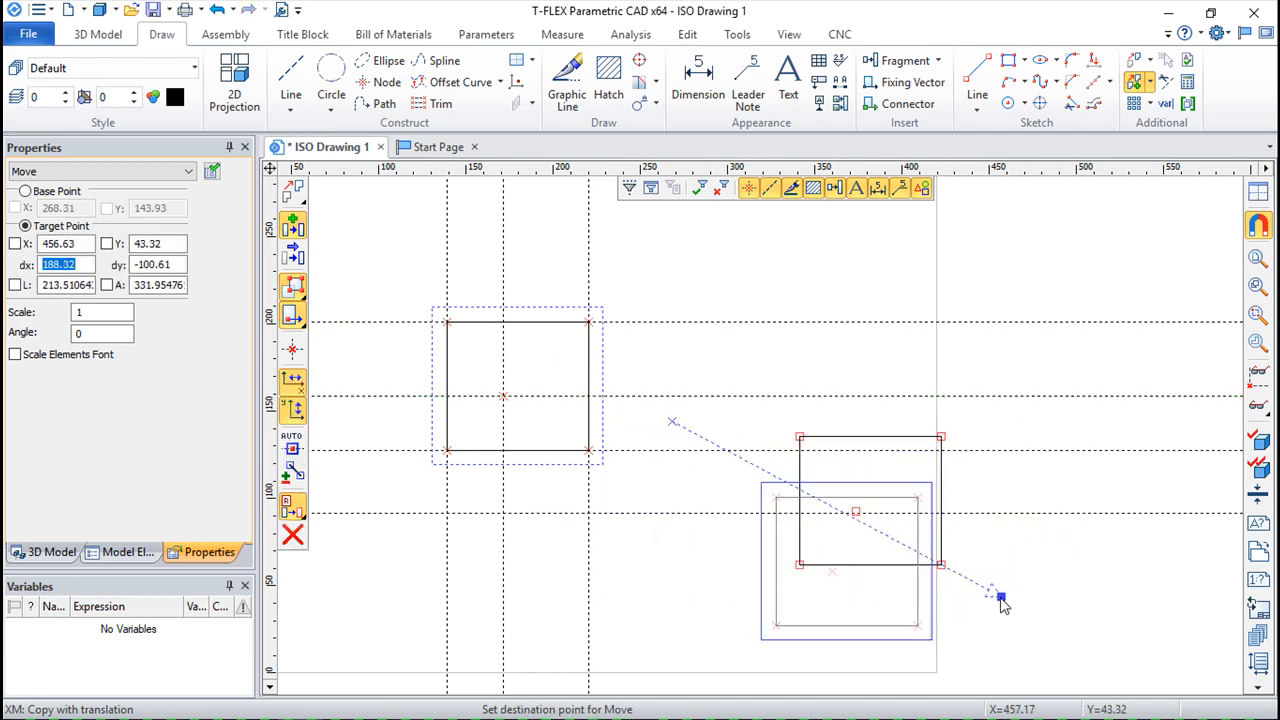
{"action": "key", "text": "Escape"}
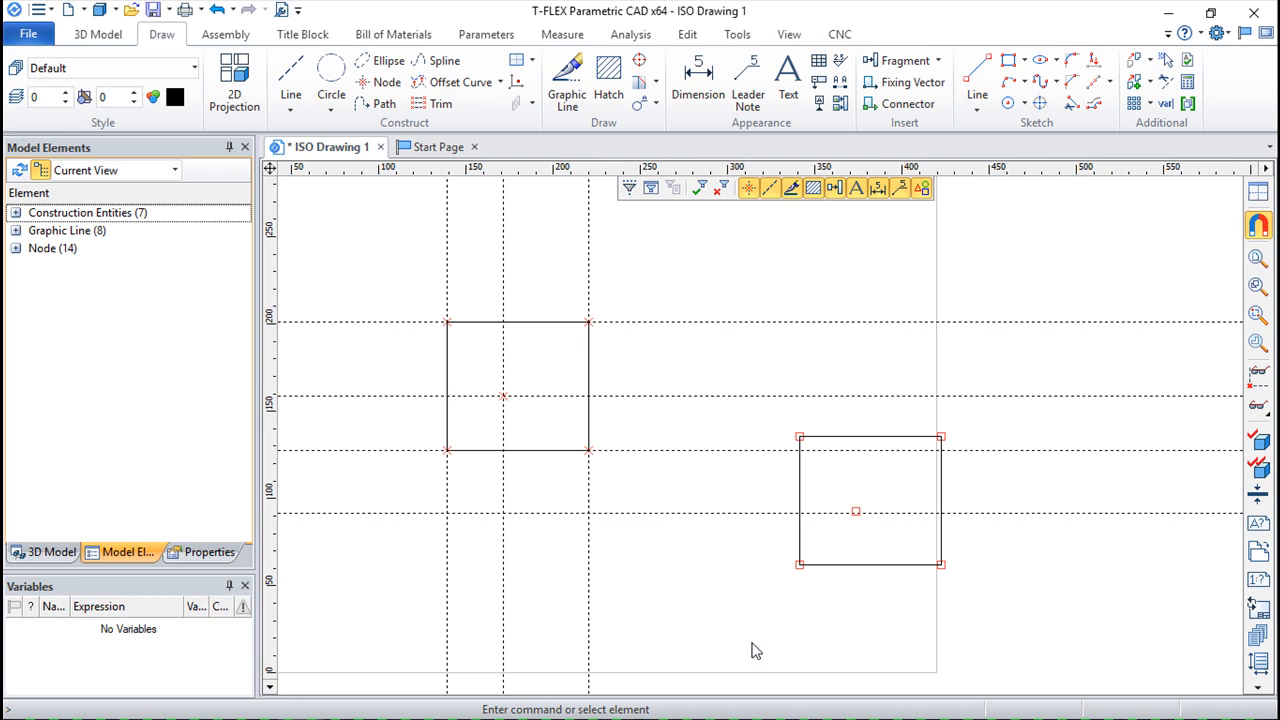
- Pull the exploded copy's upper-left corner node outward, and undo both that change and the copy
{"action": "left_click_drag", "start_coordinate": [799, 437], "coordinate": [763, 427]}
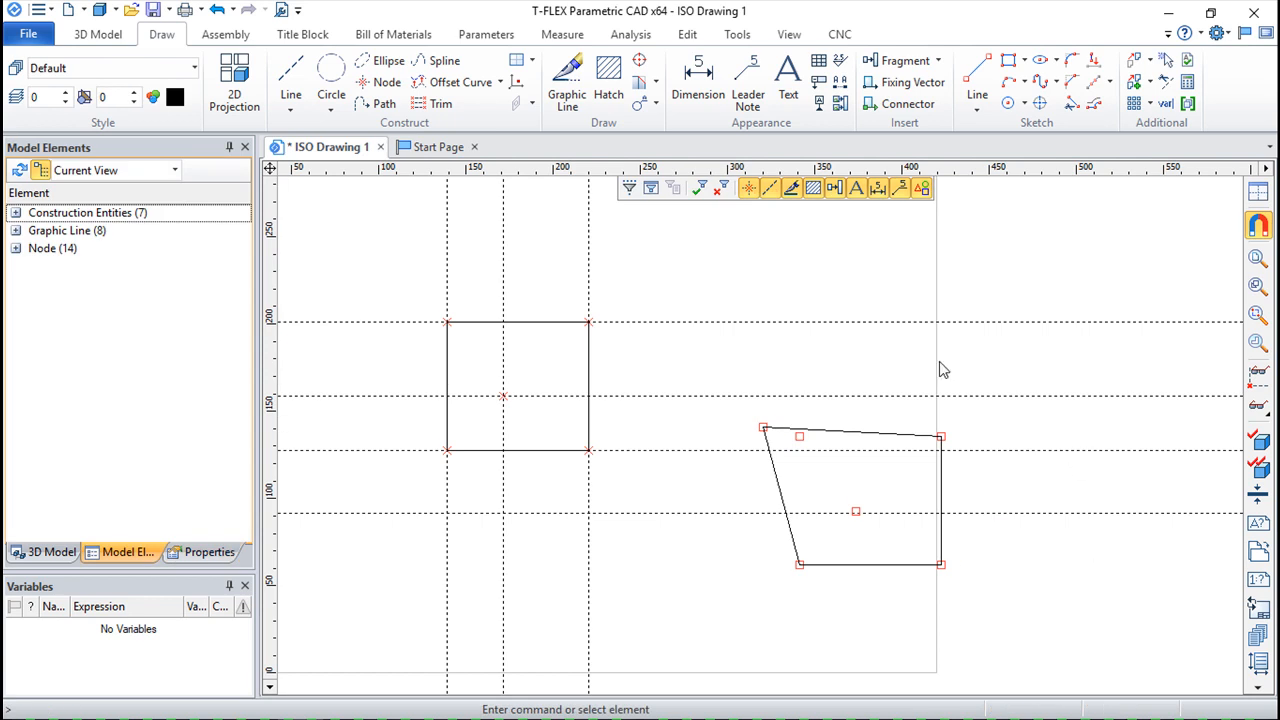
{"action": "left_click", "coordinate": [216, 9]}
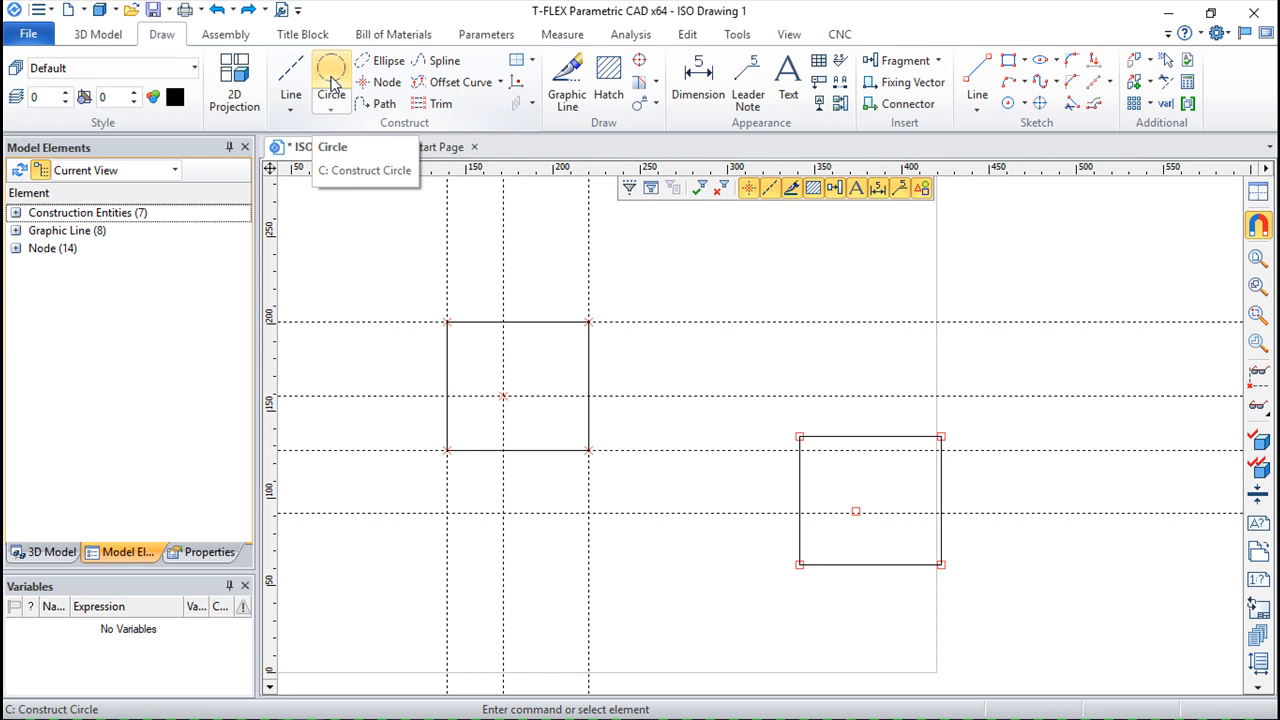
{"action": "left_click", "coordinate": [216, 9]}
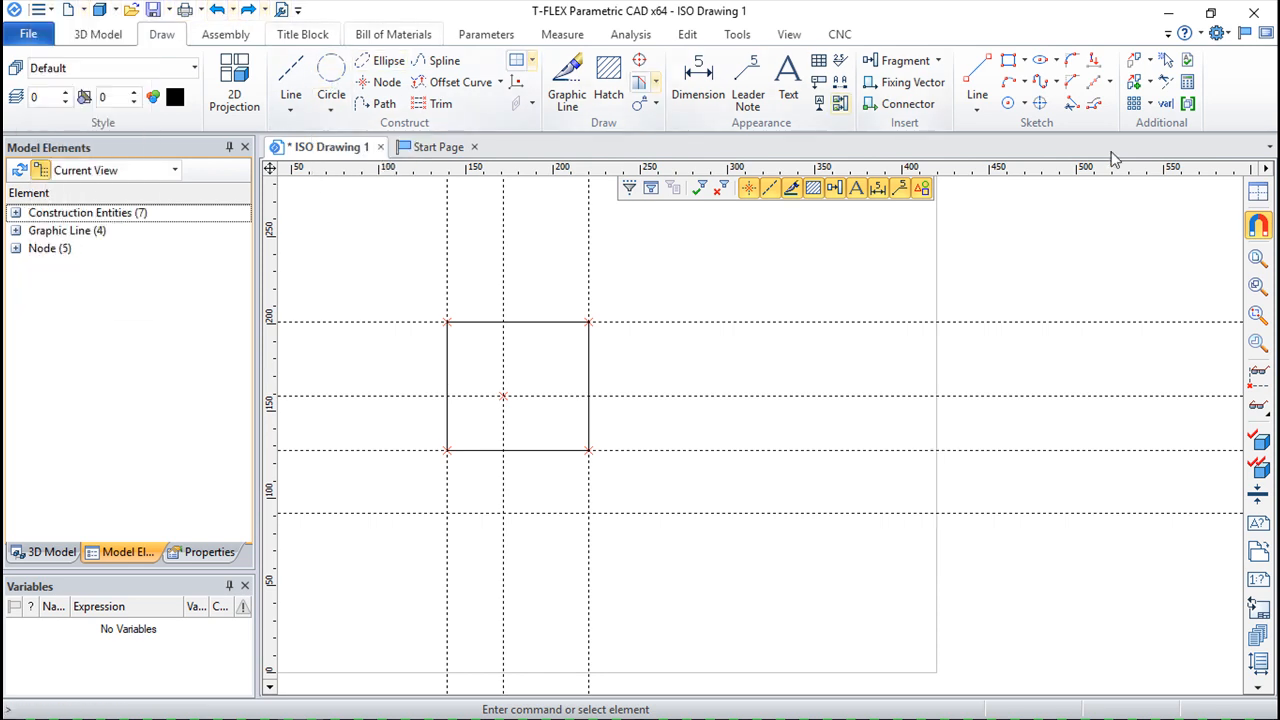
- Copy the rectangle with rotation by 30° about its lower-right corner, and undo the copy
{"action": "left_click", "coordinate": [1151, 85]}
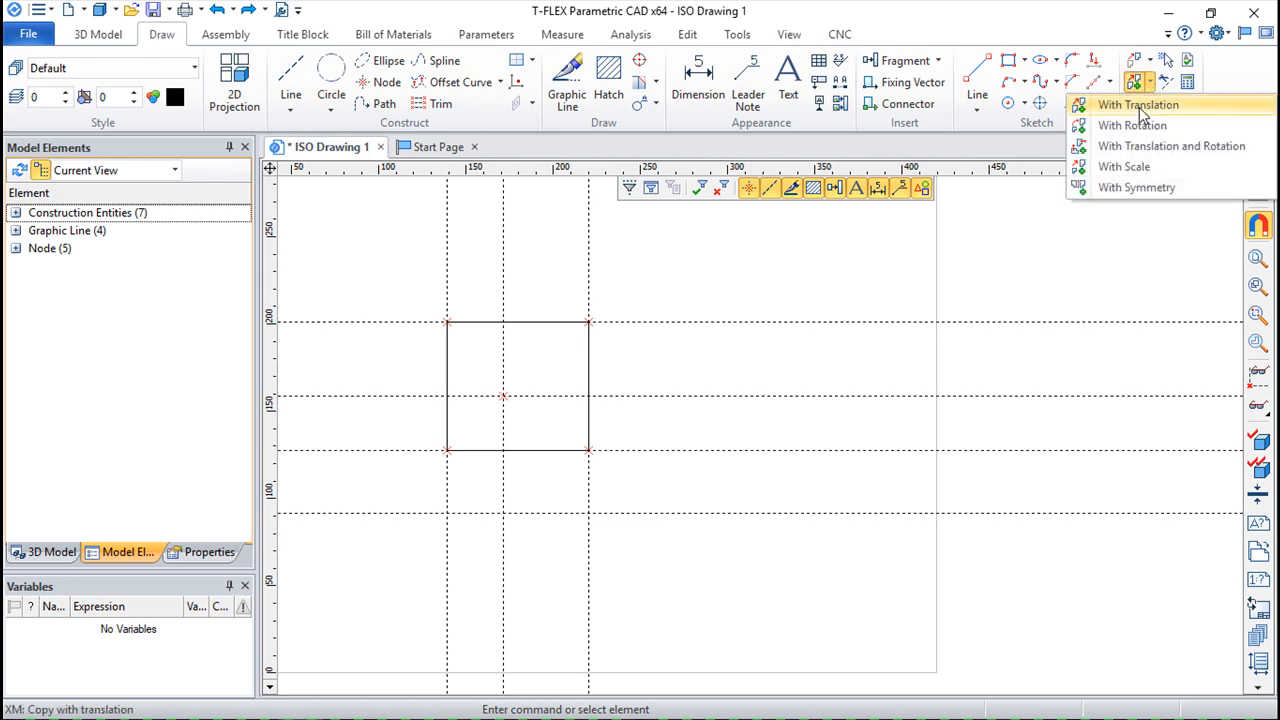
{"action": "left_click", "coordinate": [1144, 126]}
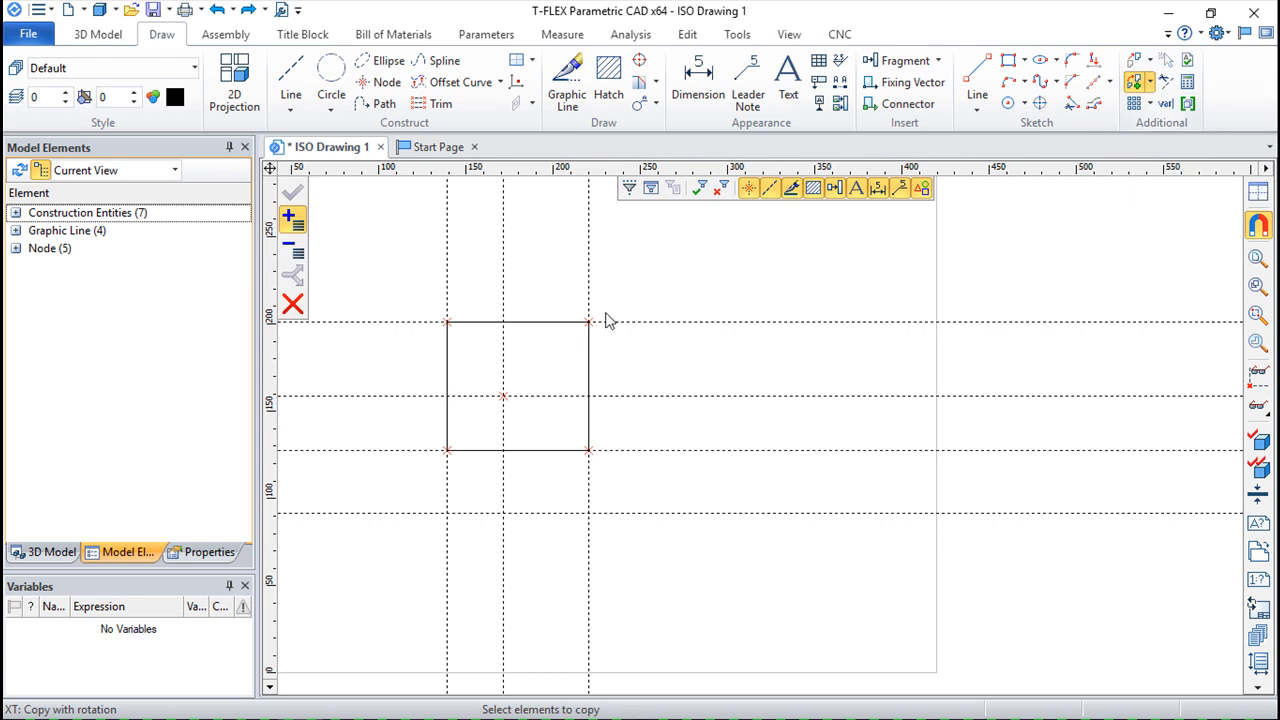
{"action": "left_click_drag", "start_coordinate": [406, 264], "coordinate": [678, 488]}
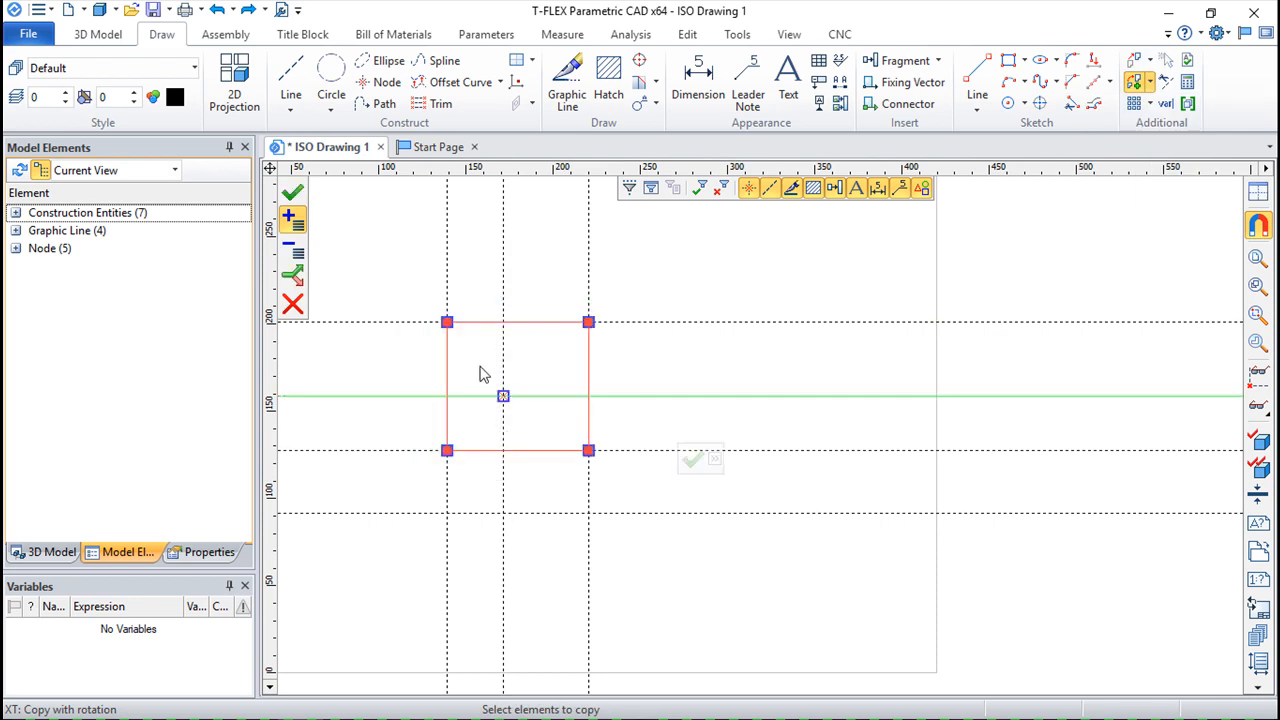
{"action": "left_click", "coordinate": [292, 193]}
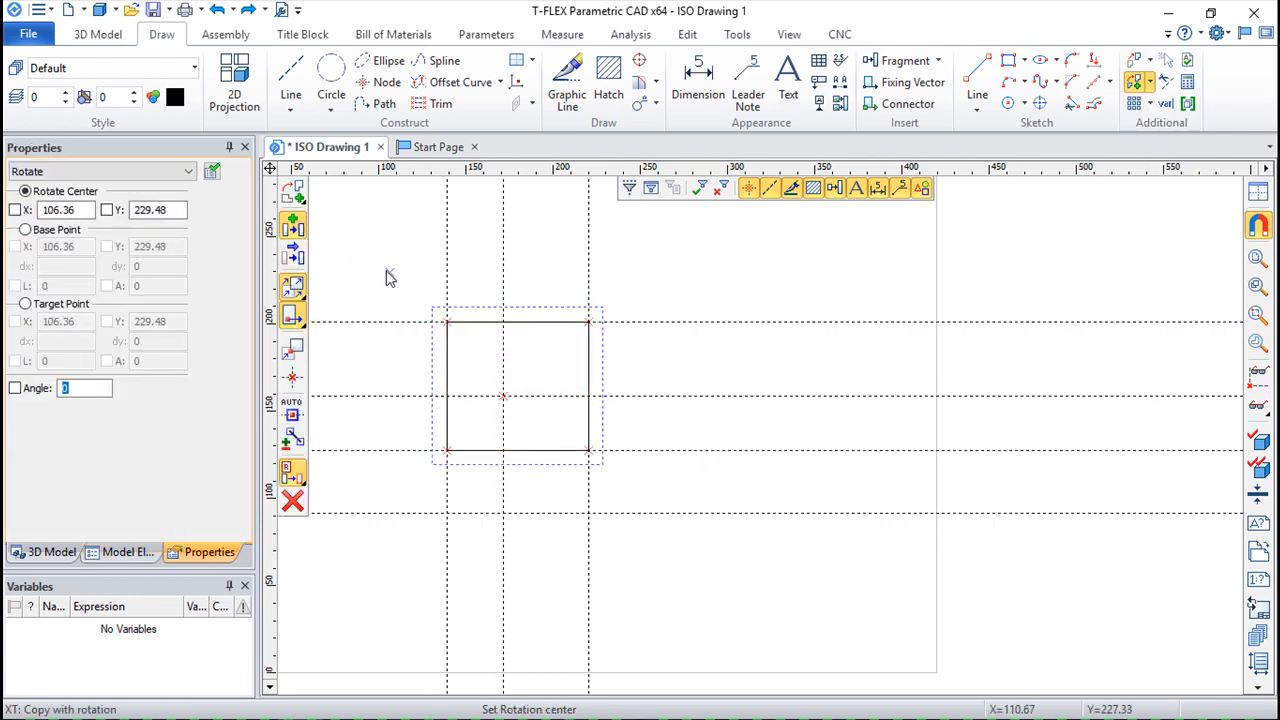
{"action": "left_click", "coordinate": [589, 451]}
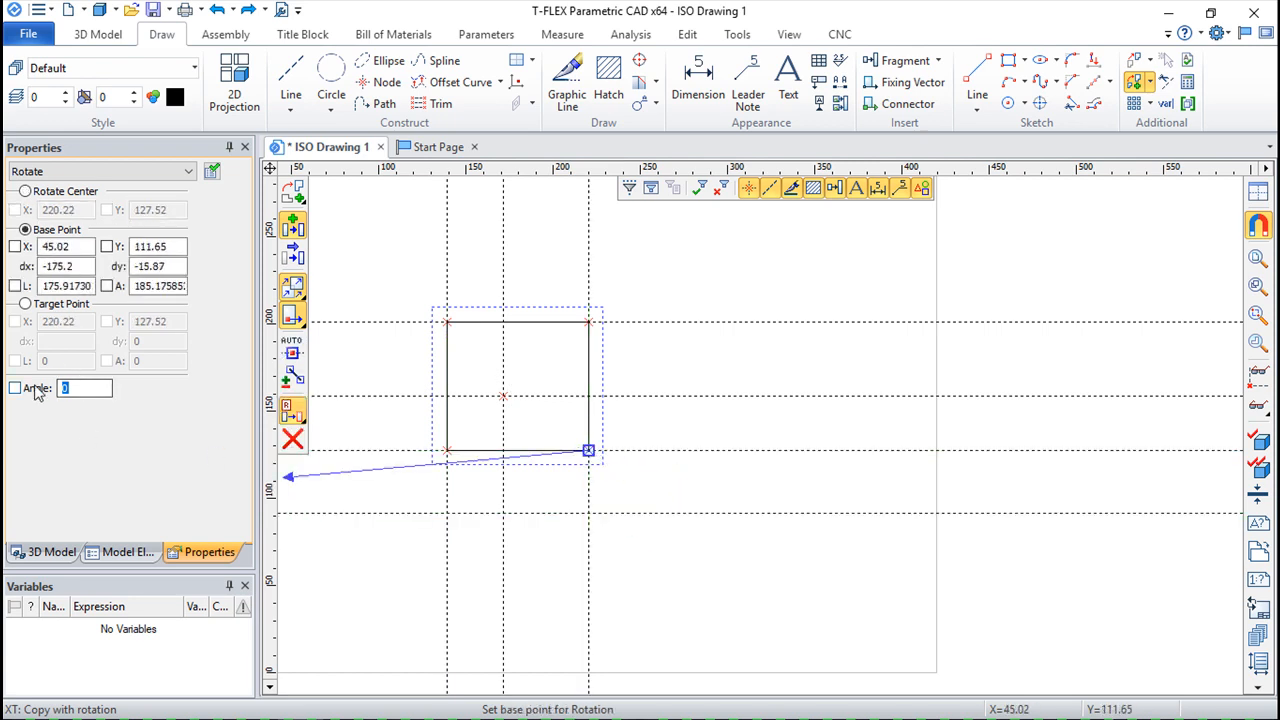
{"action": "type", "text": "30"}
{"action": "key", "text": "Return"}
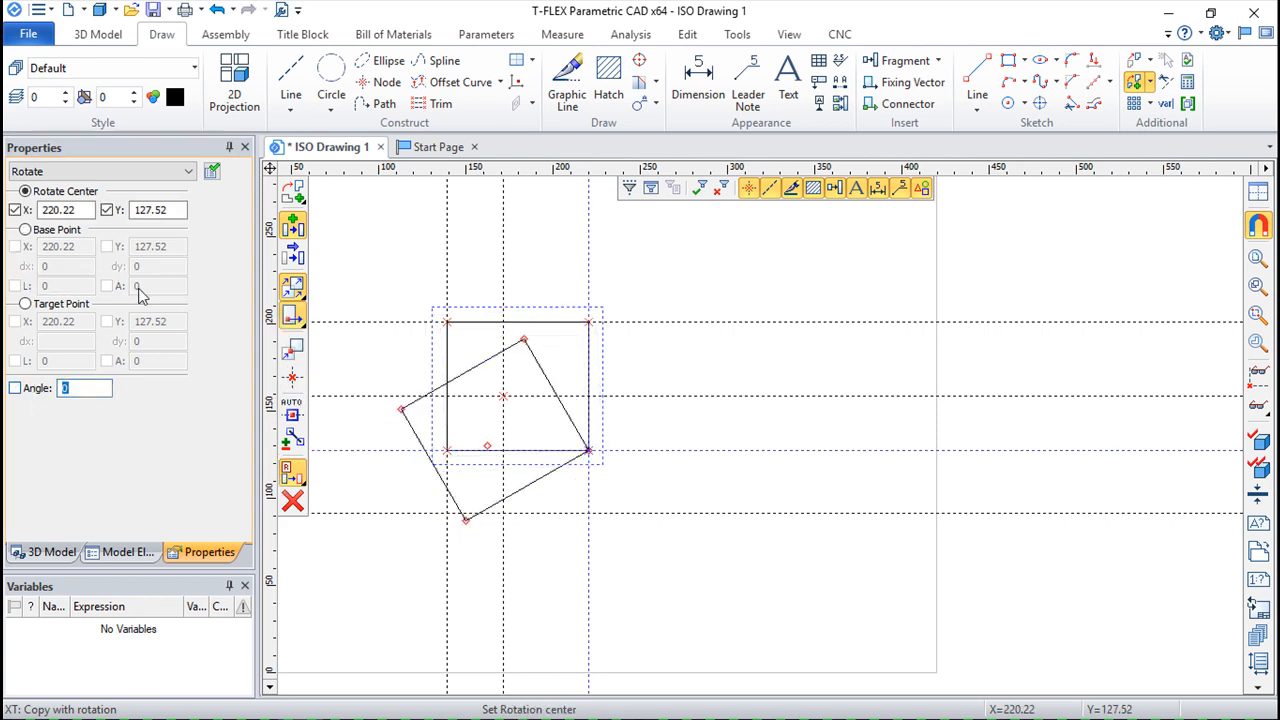
{"action": "left_click", "coordinate": [217, 10]}
- Copy the rectangle with scale 1.5 from its lower-right corner, and undo the copy
{"action": "left_click", "coordinate": [1150, 82]}
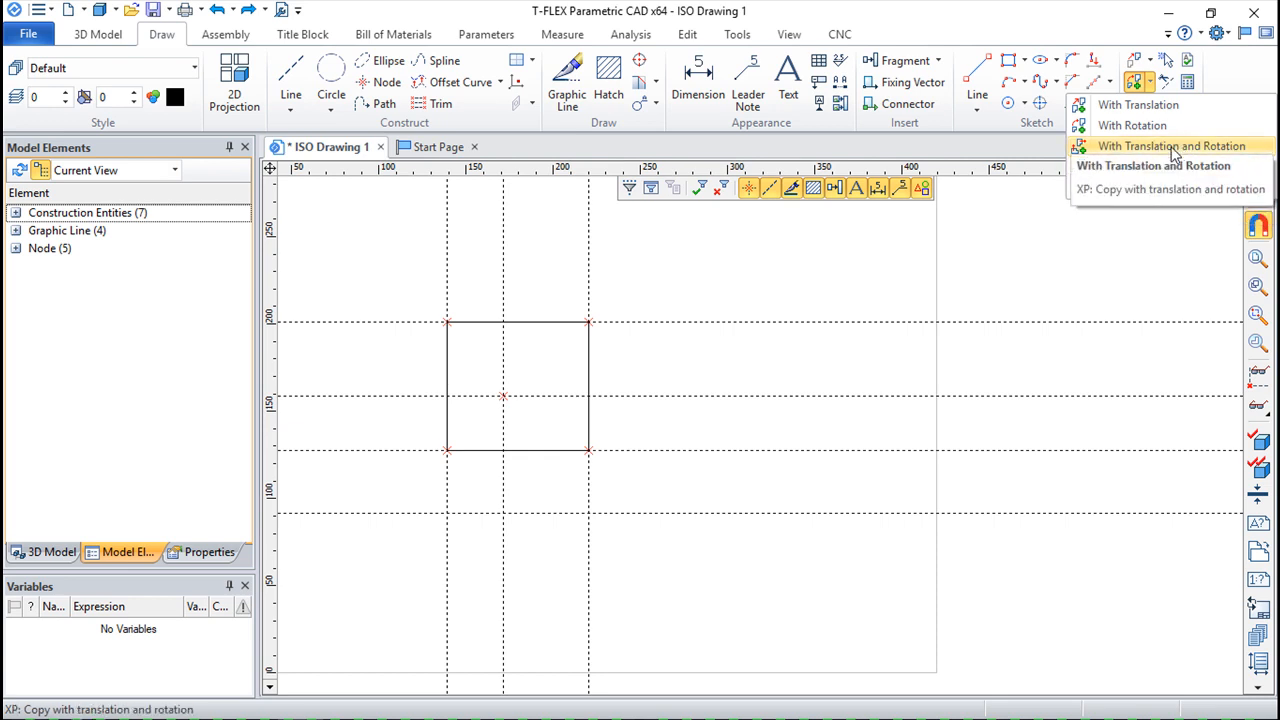
{"action": "left_click", "coordinate": [1122, 167]}
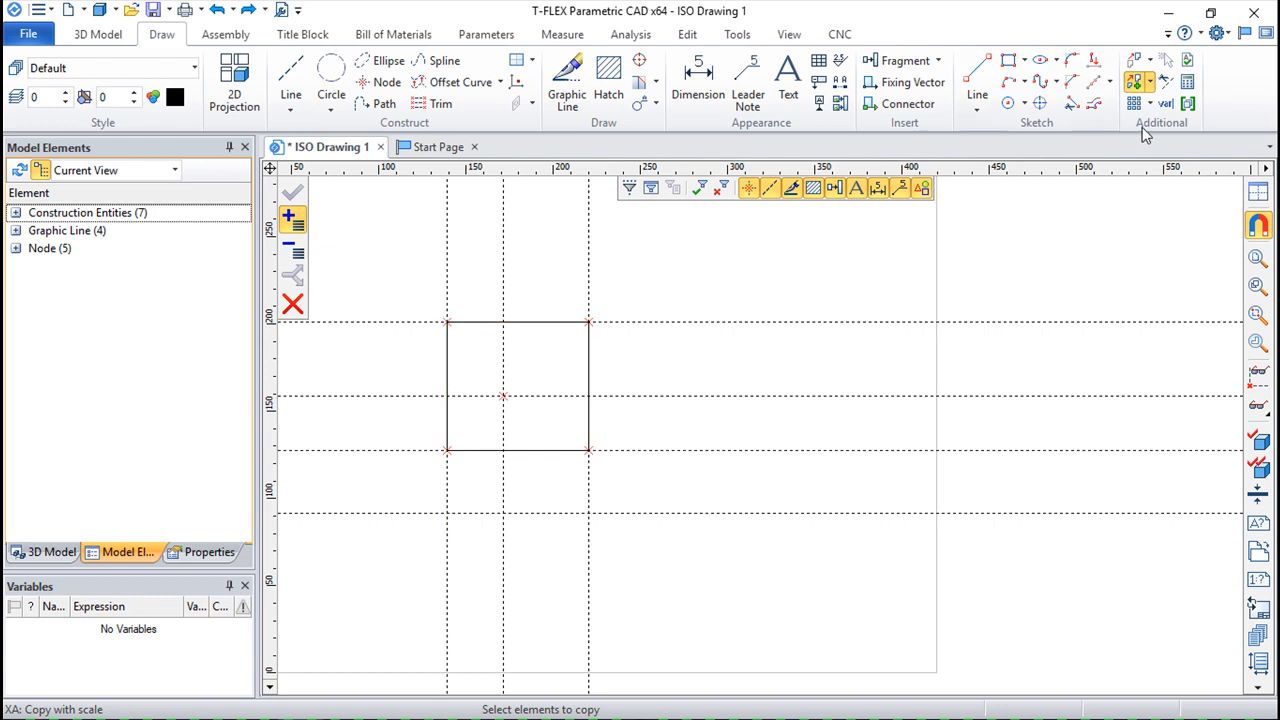
{"action": "mouse_move", "coordinate": [396, 273]}
{"action": "left_mouse_down"}
{"action": "mouse_move", "coordinate": [597, 491]}
{"action": "mouse_move", "coordinate": [697, 560]}
{"action": "left_mouse_up"}
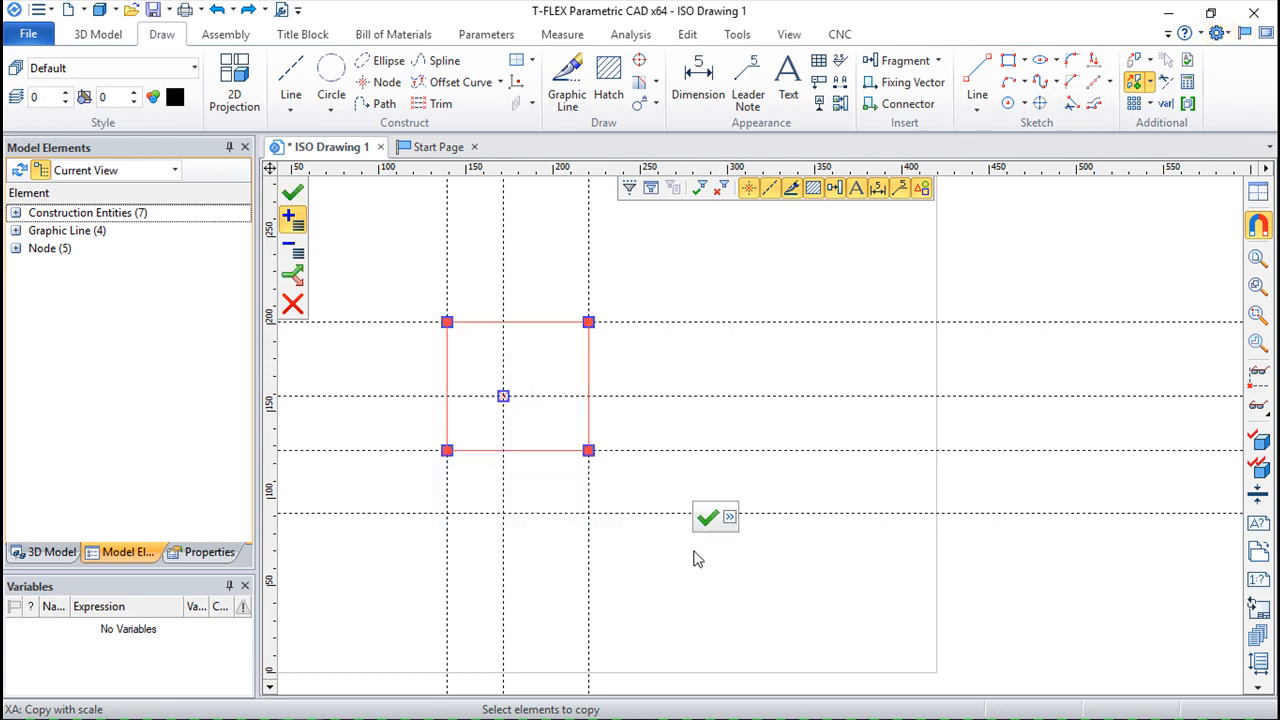
{"action": "left_click", "coordinate": [292, 192]}
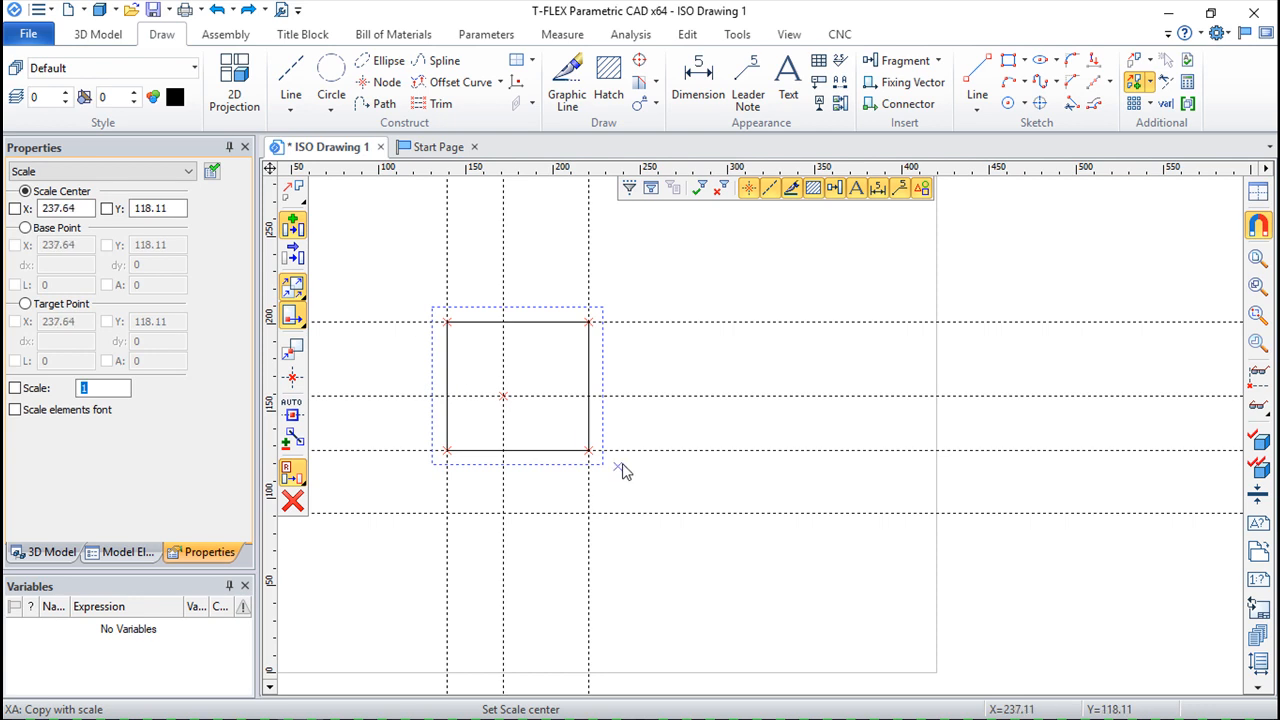
{"action": "left_click", "coordinate": [588, 450]}
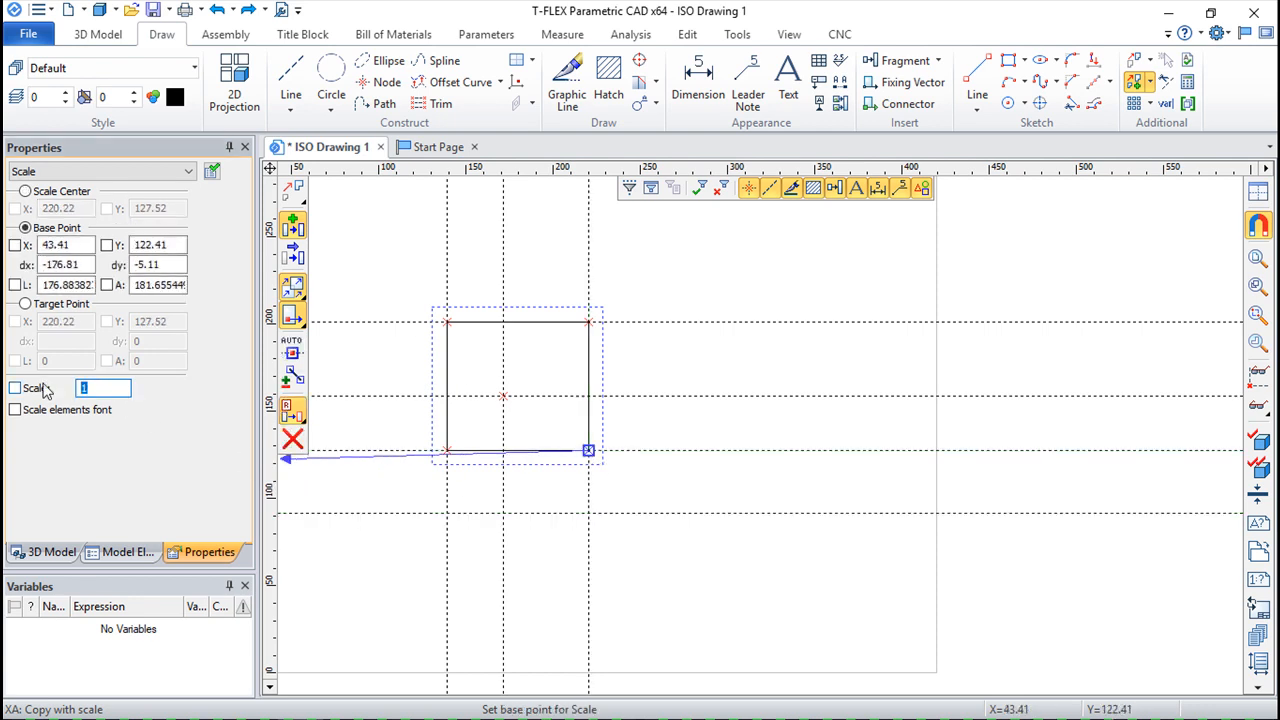
{"action": "type", "text": "1.5"}
{"action": "key", "text": "Return"}
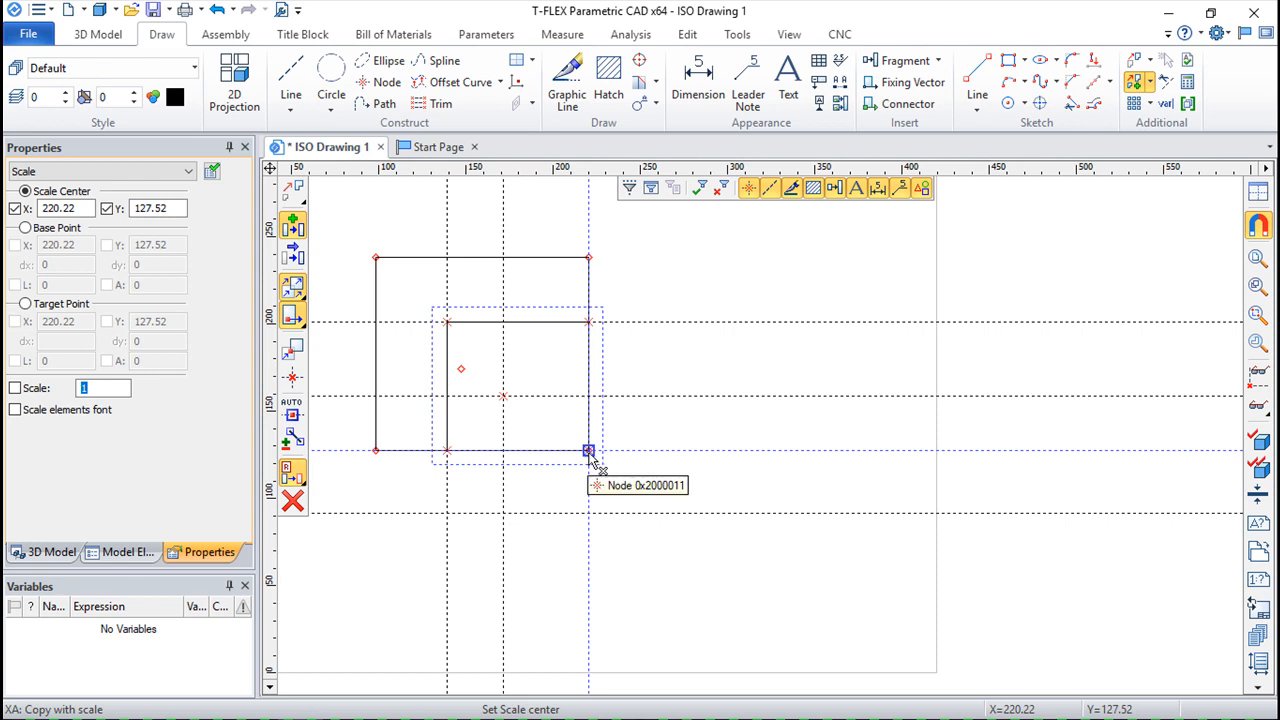
{"action": "left_click", "coordinate": [217, 9]}
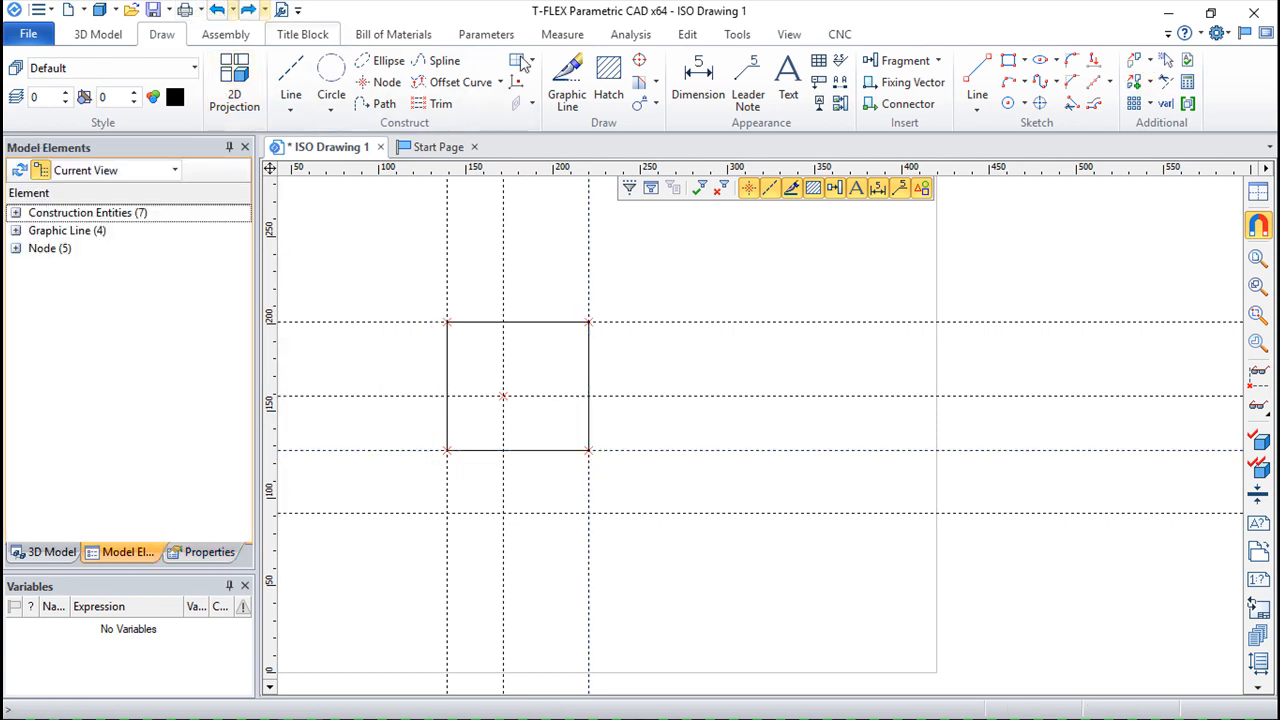
- Copy the rectangle with symmetry about an axis through its lower-right corner and the intersection of the left and lowest construction lines
{"action": "left_click", "coordinate": [1150, 88]}
{"action": "left_click", "coordinate": [1153, 190]}
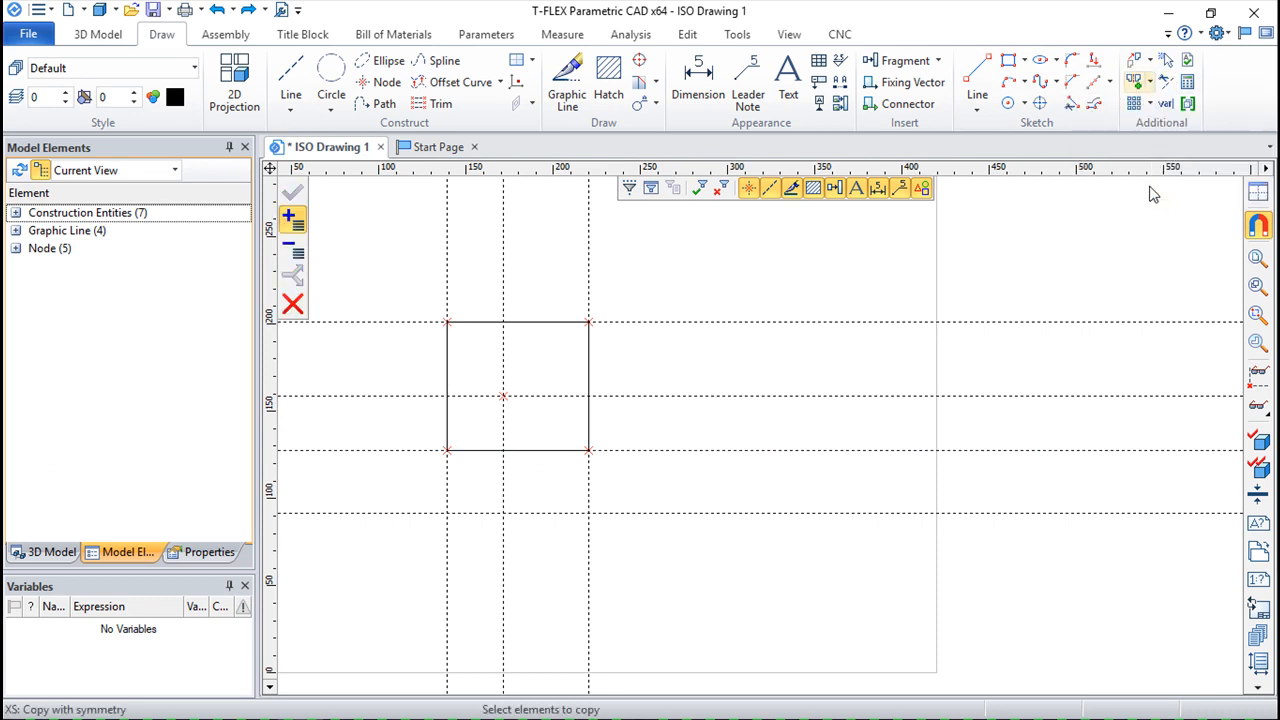
{"action": "left_click_drag", "start_coordinate": [392, 276], "coordinate": [678, 498]}
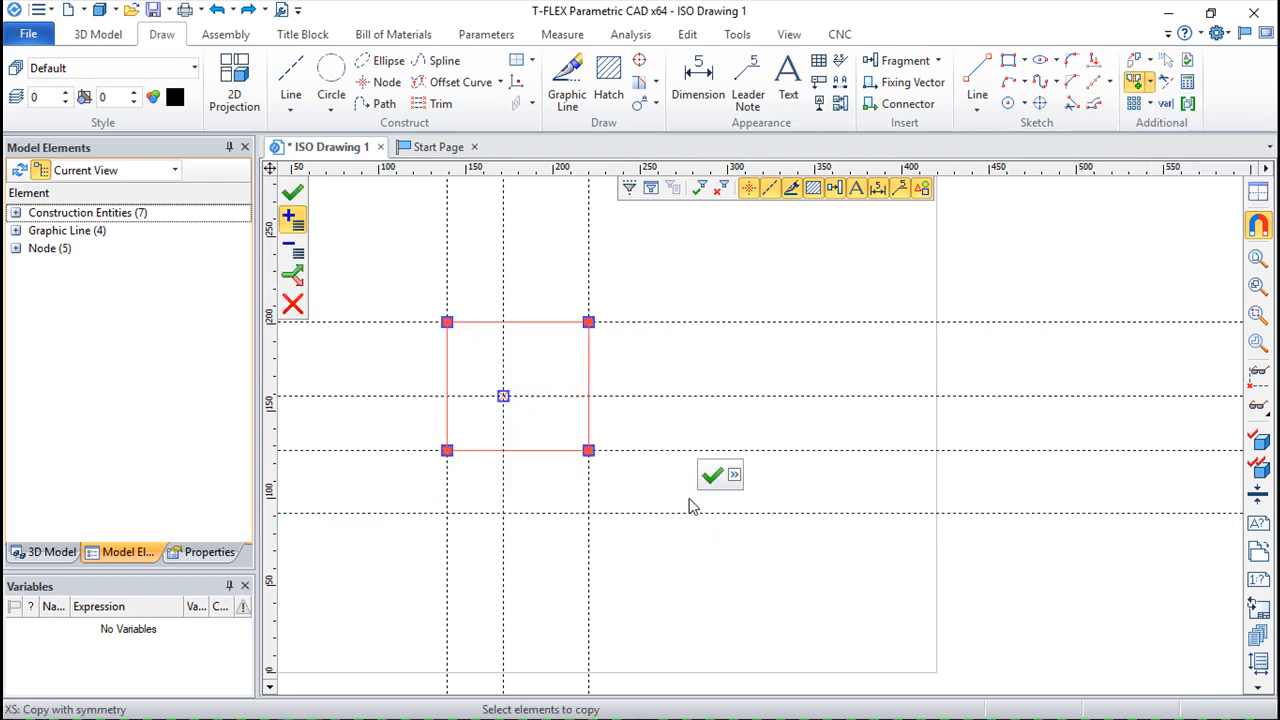
{"action": "left_click", "coordinate": [292, 192]}
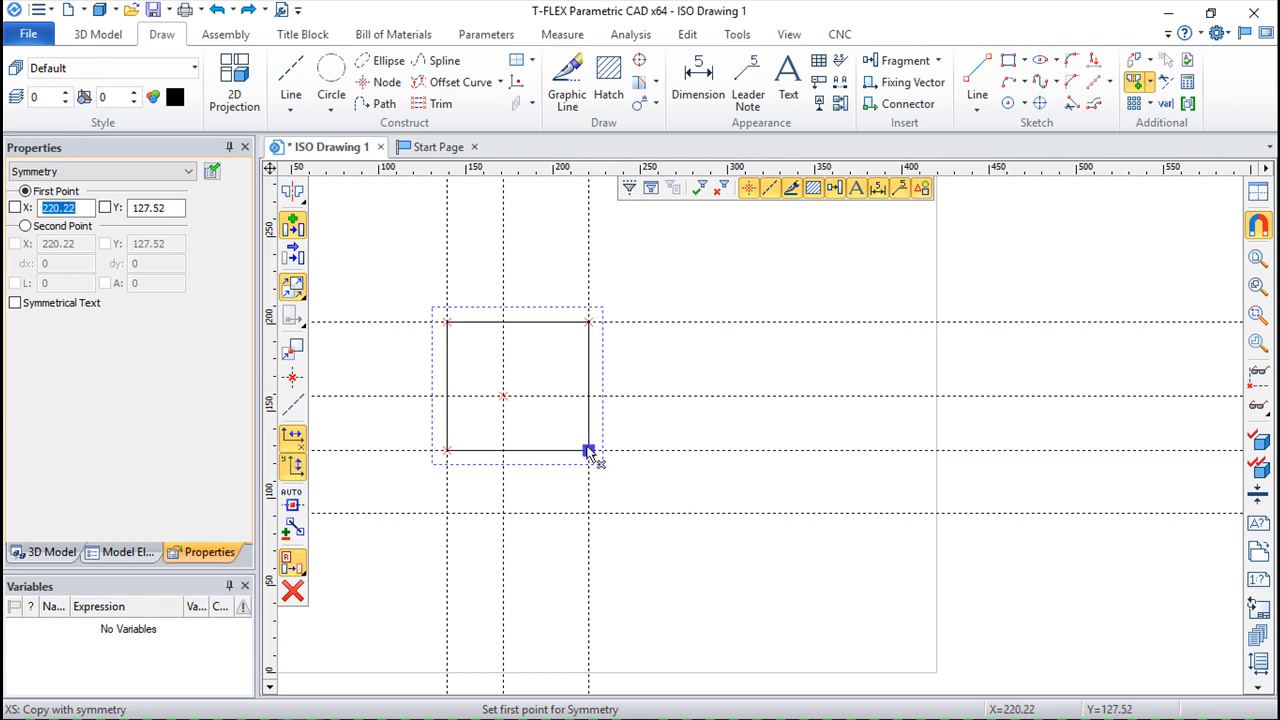
{"action": "left_click", "coordinate": [589, 451]}
{"action": "left_click", "coordinate": [447, 513]}
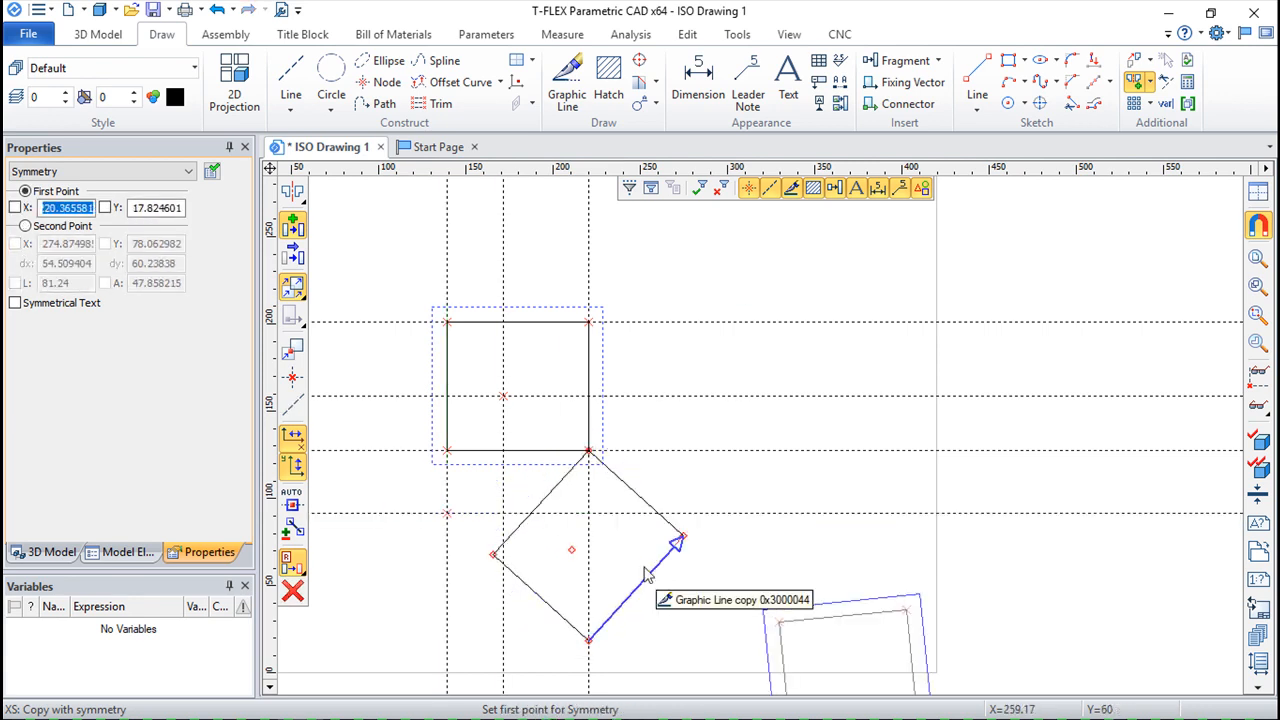
- Undo the symmetry copy of the rectangle
{"action": "left_click", "coordinate": [216, 12]}
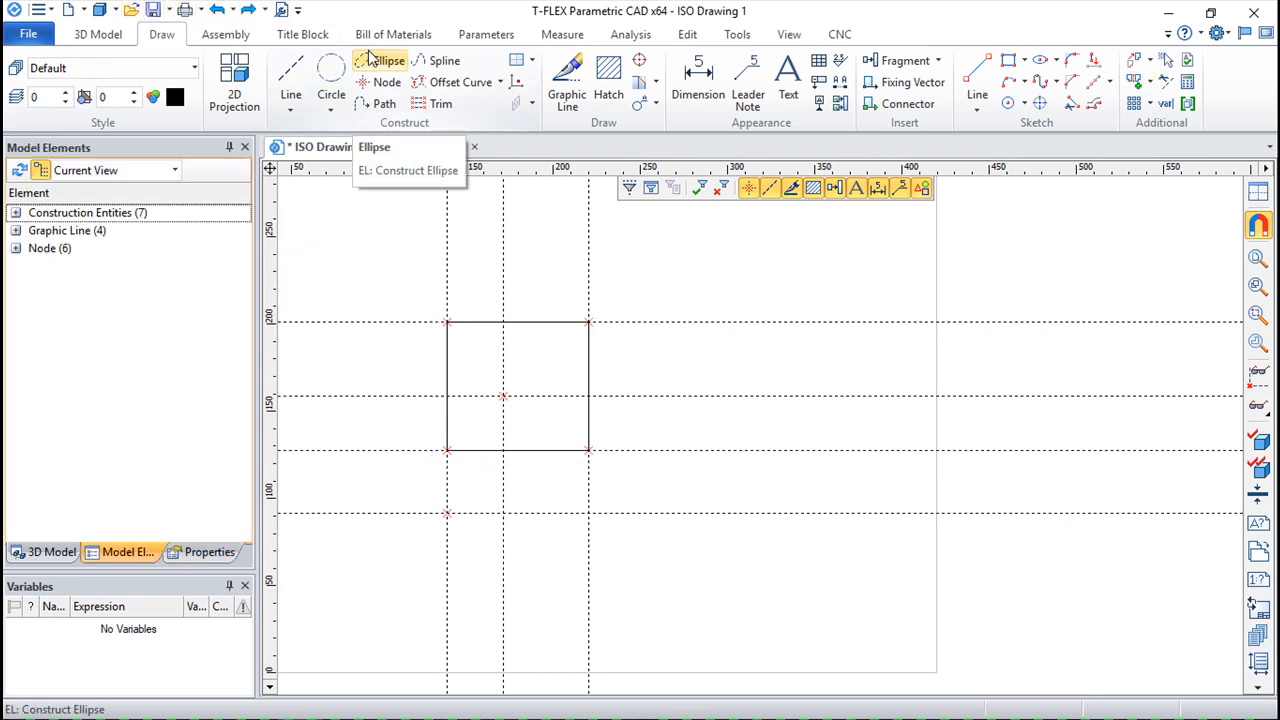
- Start a linear array of the rectangle with its nodes, and review the available column modes
{"action": "left_click", "coordinate": [1153, 108]}
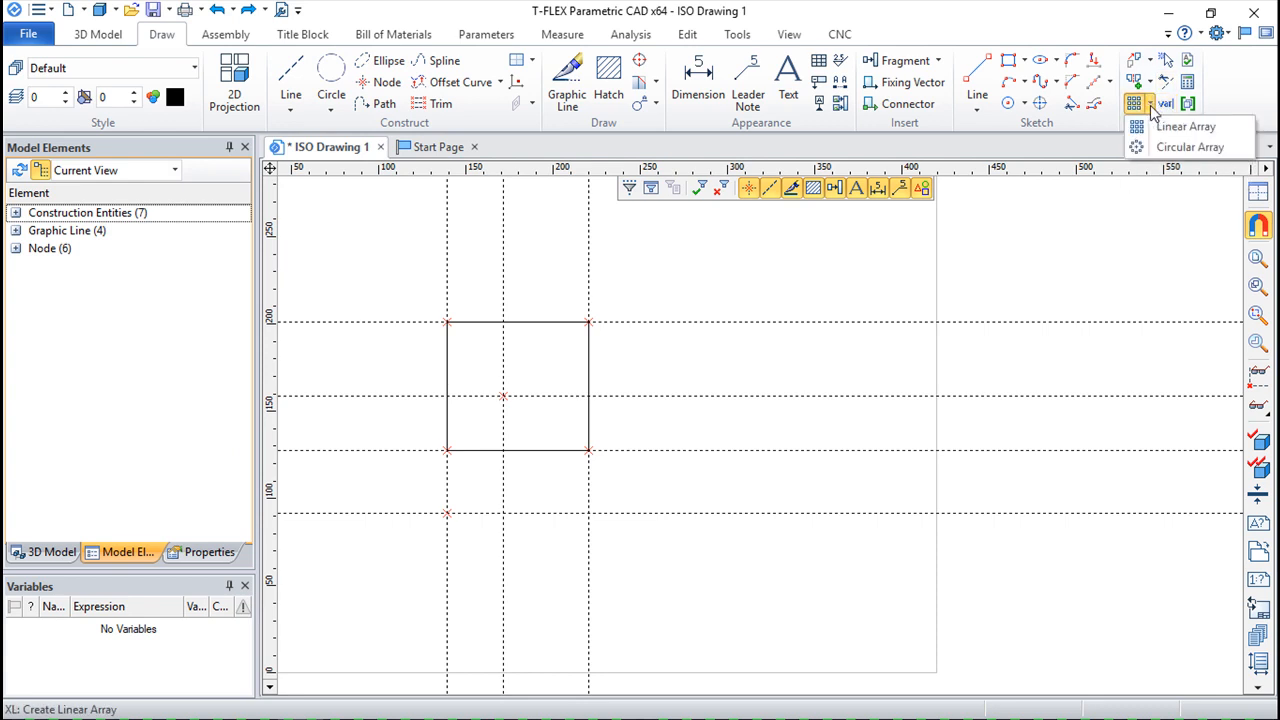
{"action": "left_click", "coordinate": [1165, 125]}
{"action": "left_click_drag", "start_coordinate": [400, 274], "coordinate": [658, 504]}
{"action": "left_click", "coordinate": [292, 192]}
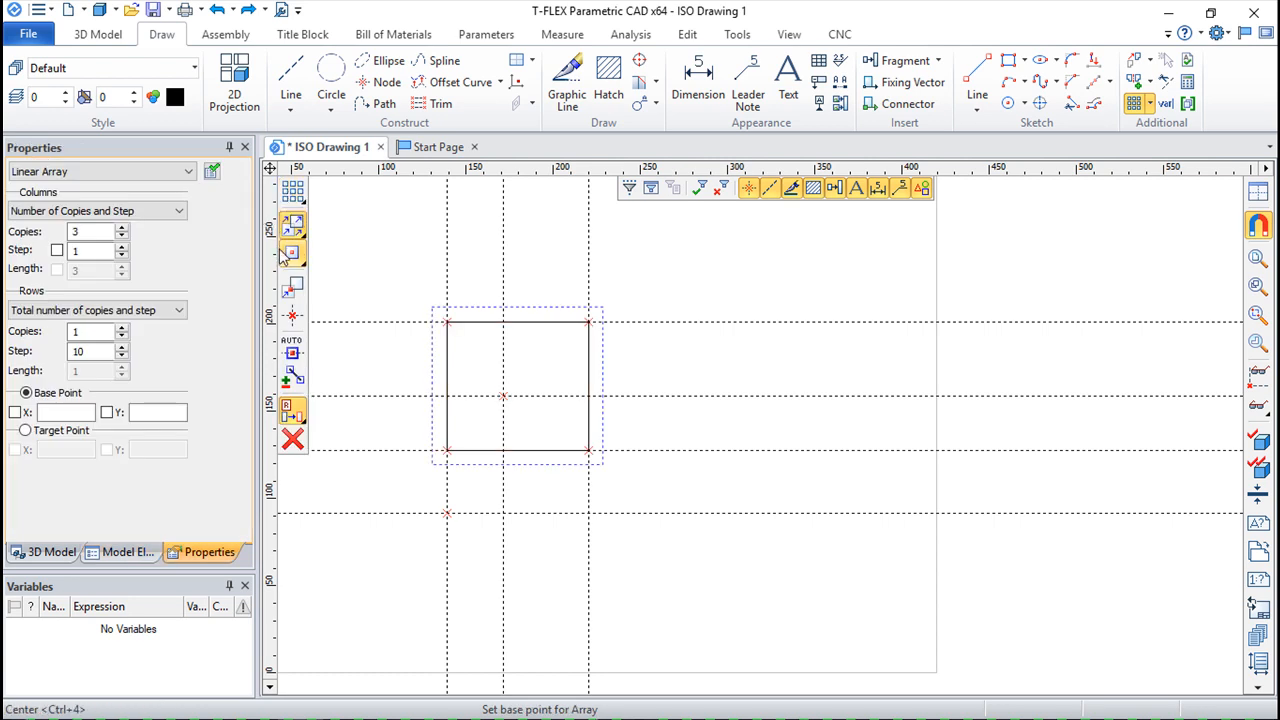
{"action": "left_click", "coordinate": [179, 211]}
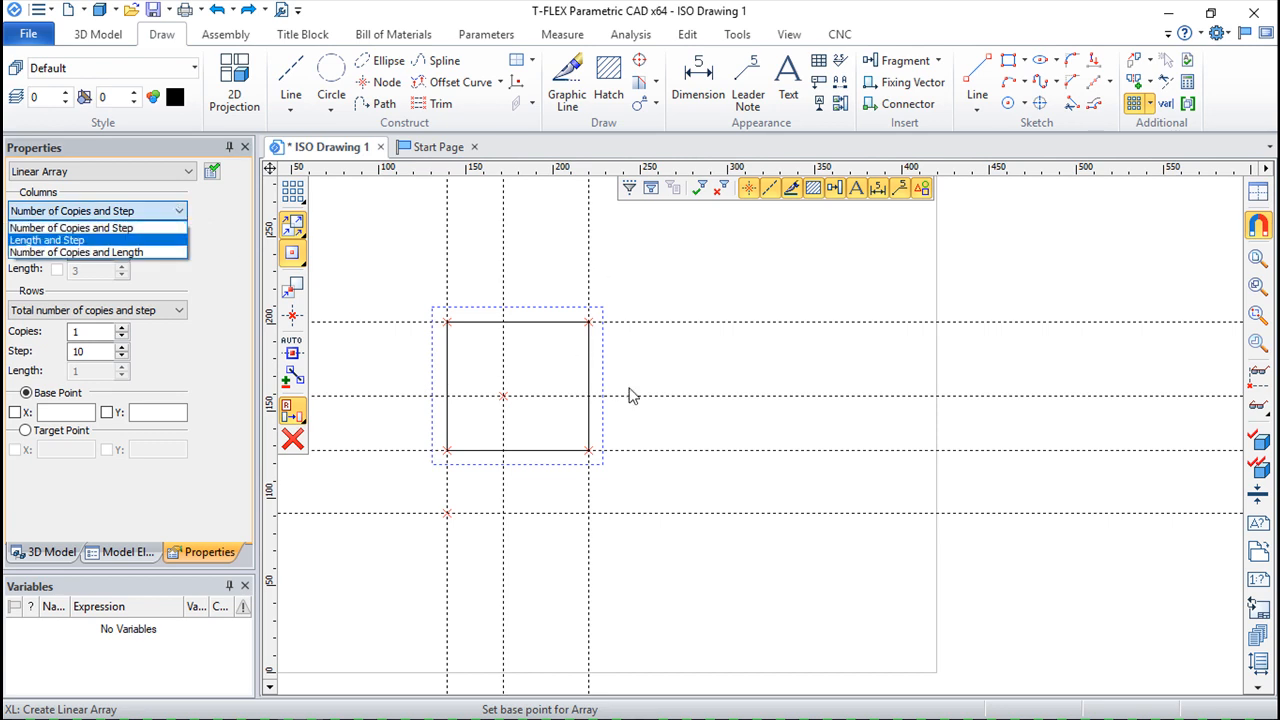
{"action": "scroll", "coordinate": [694, 305], "scroll_direction": "down", "scroll_amount": 1}
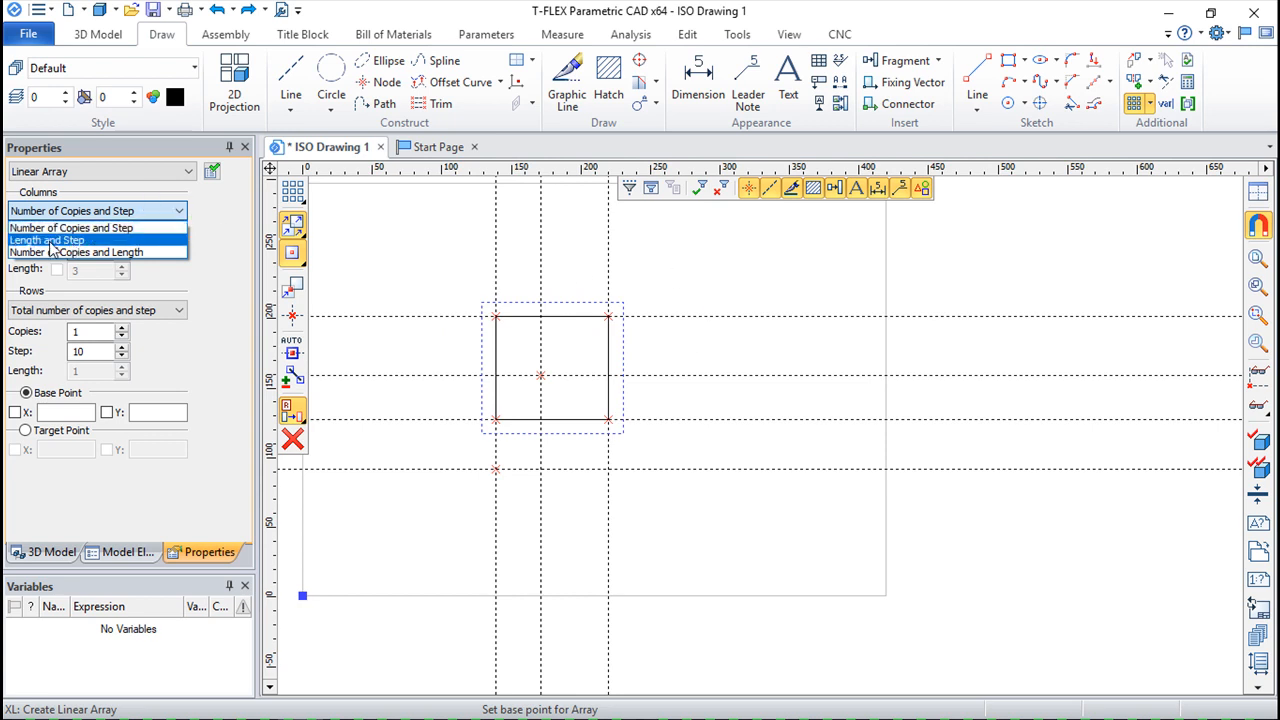
{"action": "left_click", "coordinate": [206, 244]}
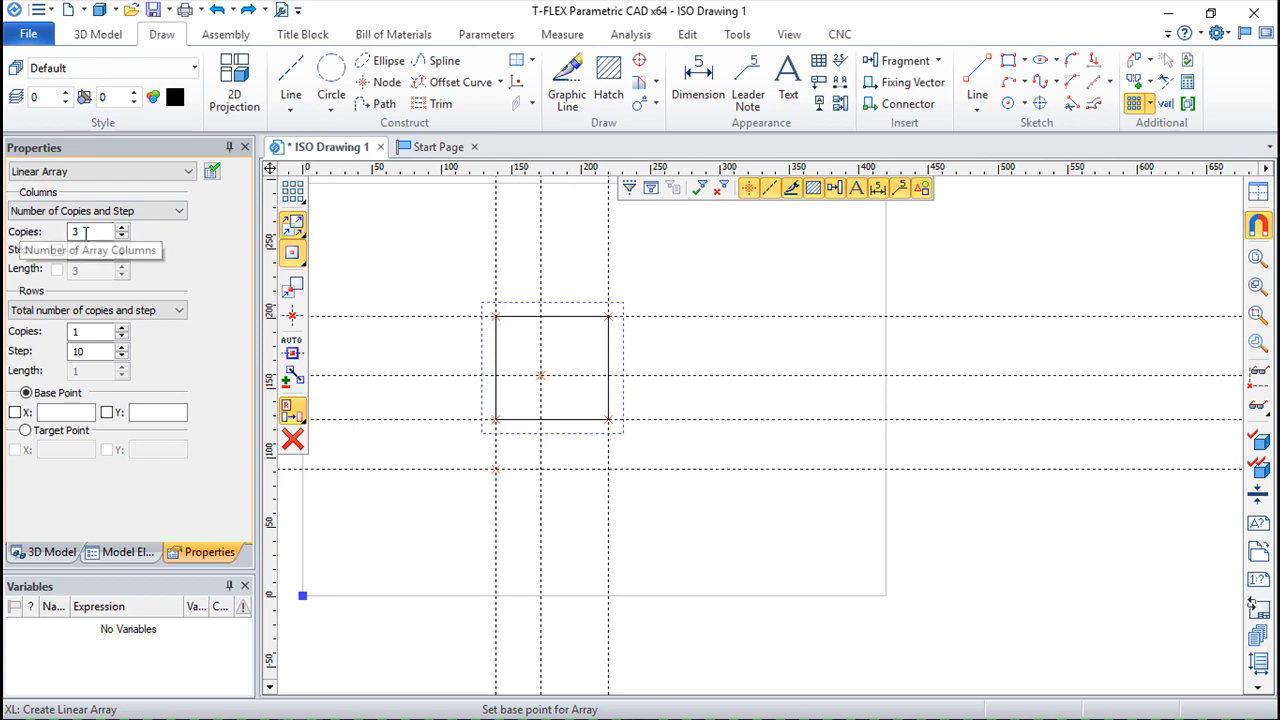
- Change the array's column mode to Length and Step, and set the column step to 50
{"action": "left_click", "coordinate": [168, 214]}
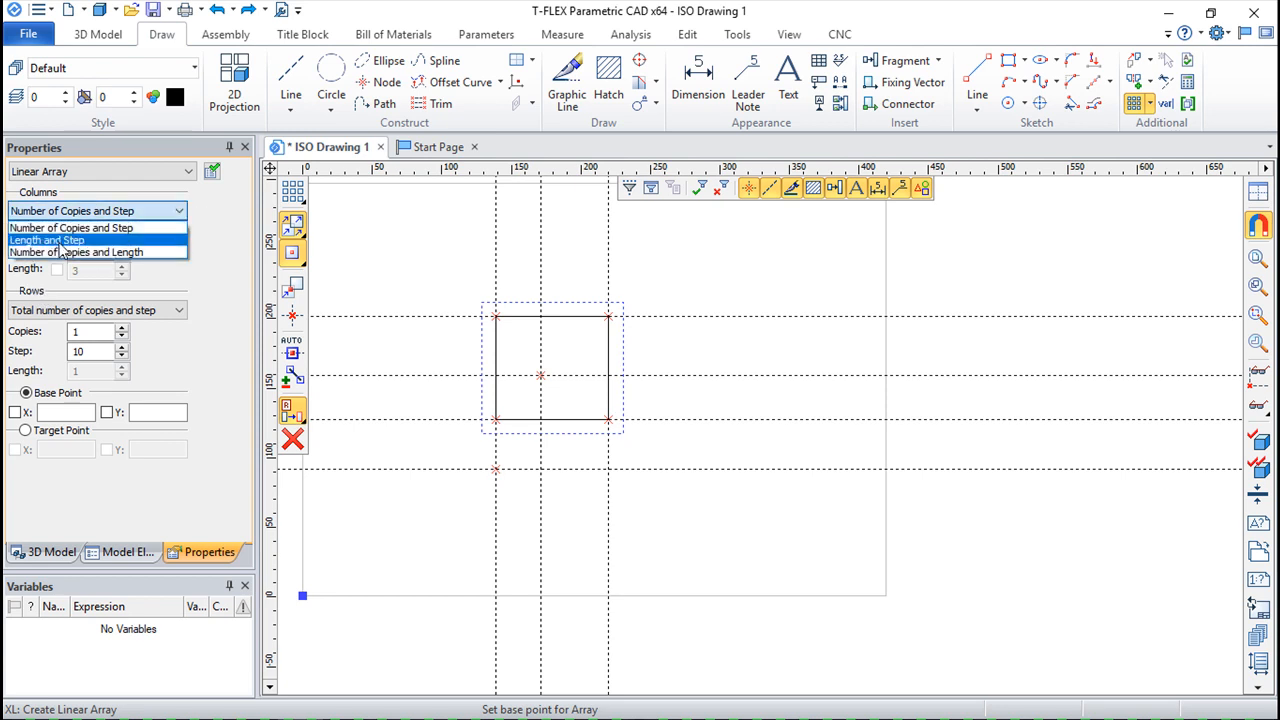
{"action": "left_click", "coordinate": [140, 240]}
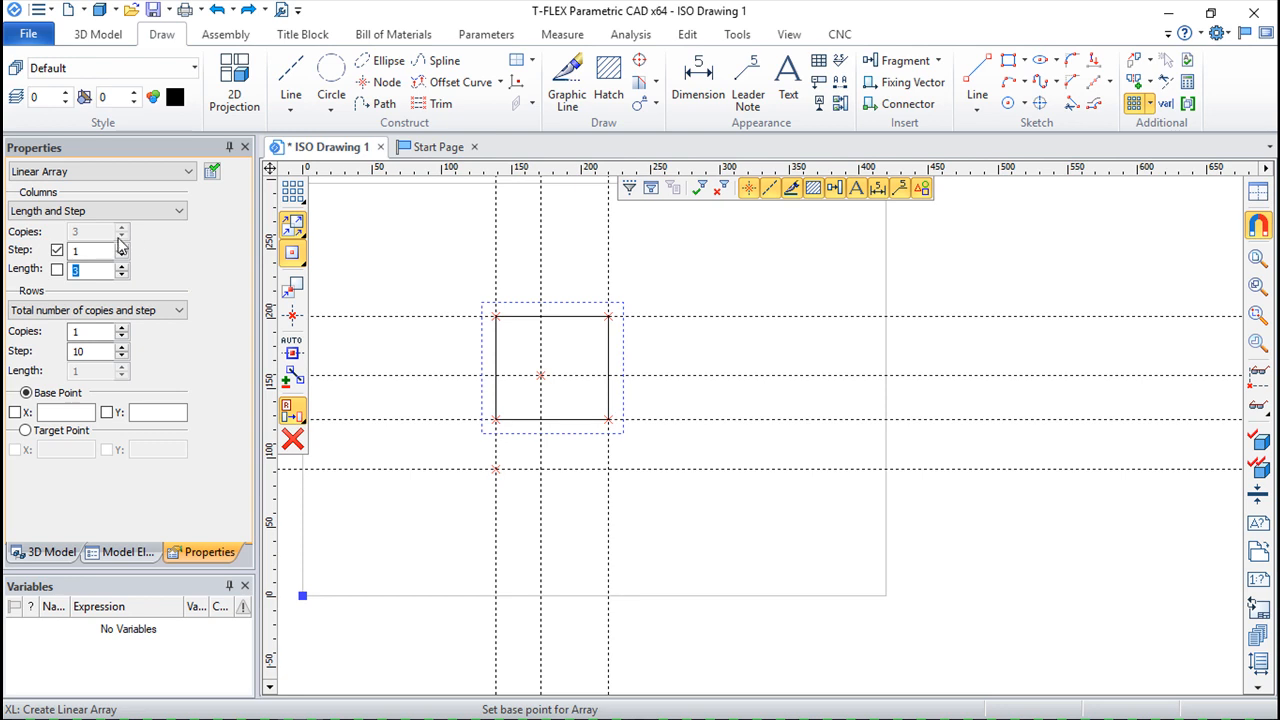
{"action": "left_click", "coordinate": [57, 250]}
{"action": "type", "text": "50"}
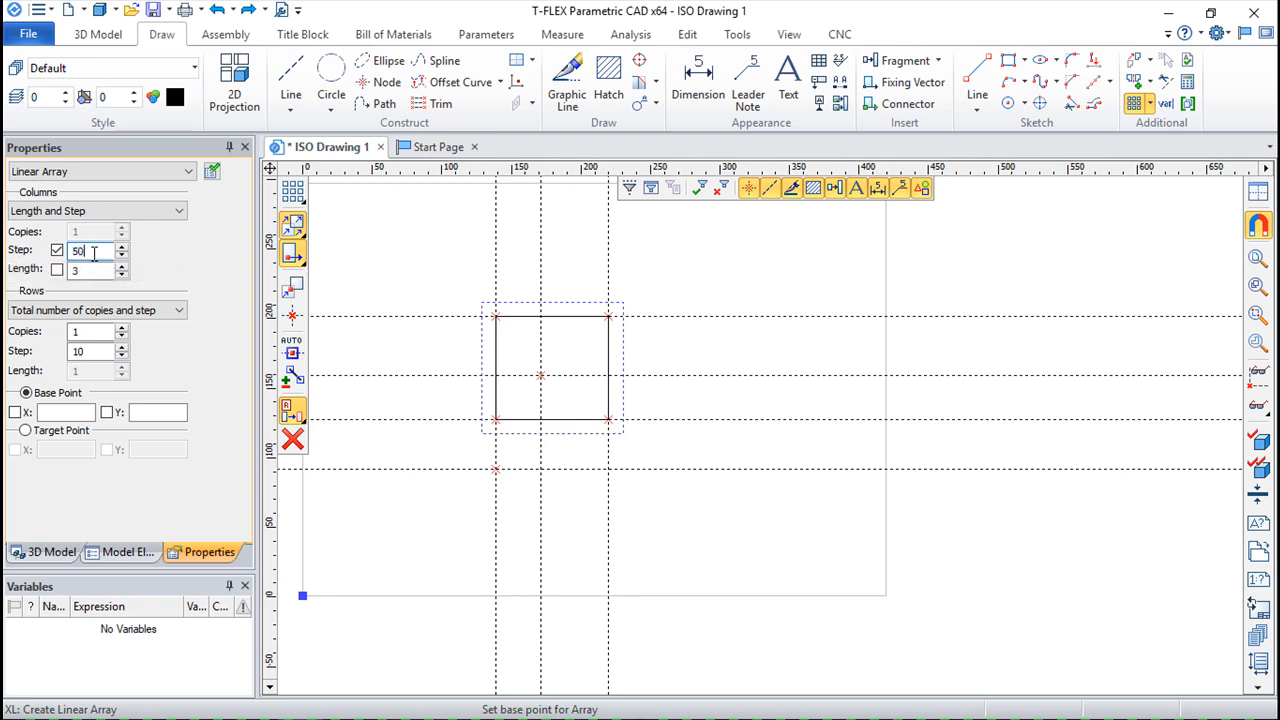
{"action": "left_click", "coordinate": [57, 270]}
- Preview a Number of Copies and Step array with 3 column and 2 row copies from the rectangle's lower-right corner, and cancel it
{"action": "left_click", "coordinate": [179, 211]}
{"action": "left_click", "coordinate": [93, 228]}
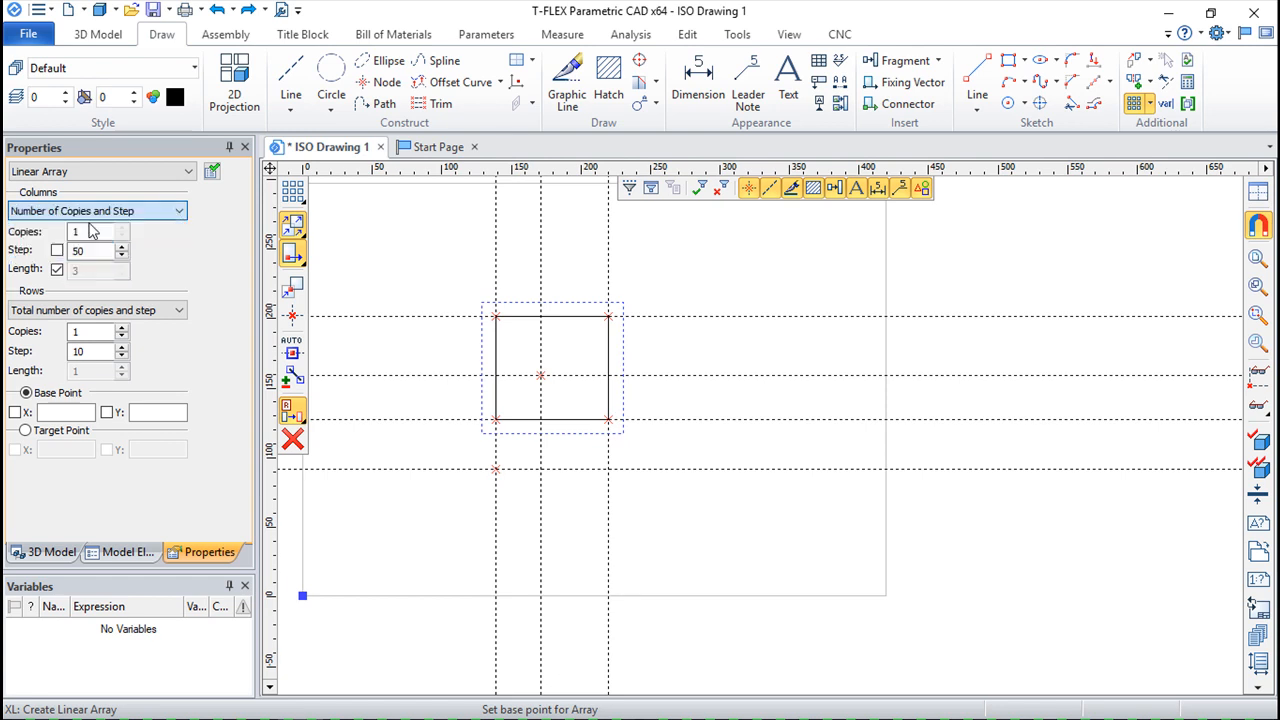
{"action": "double_click", "coordinate": [82, 232]}
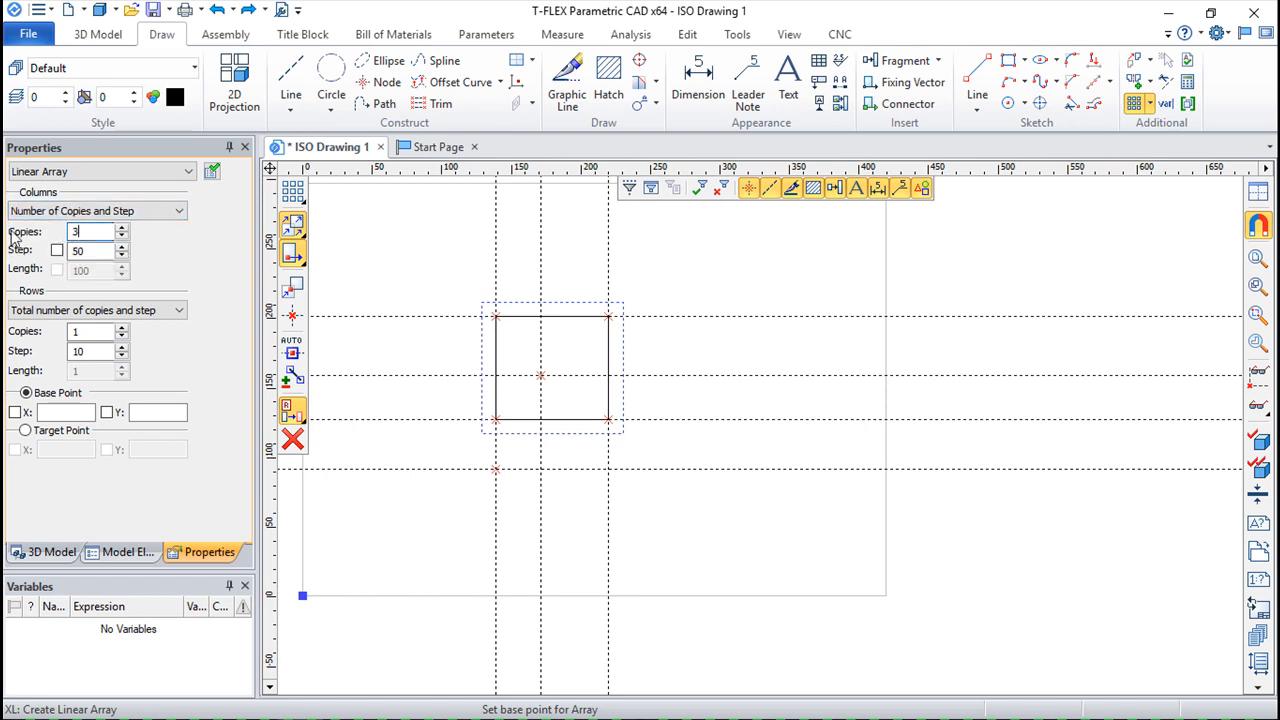
{"action": "double_click", "coordinate": [80, 332]}
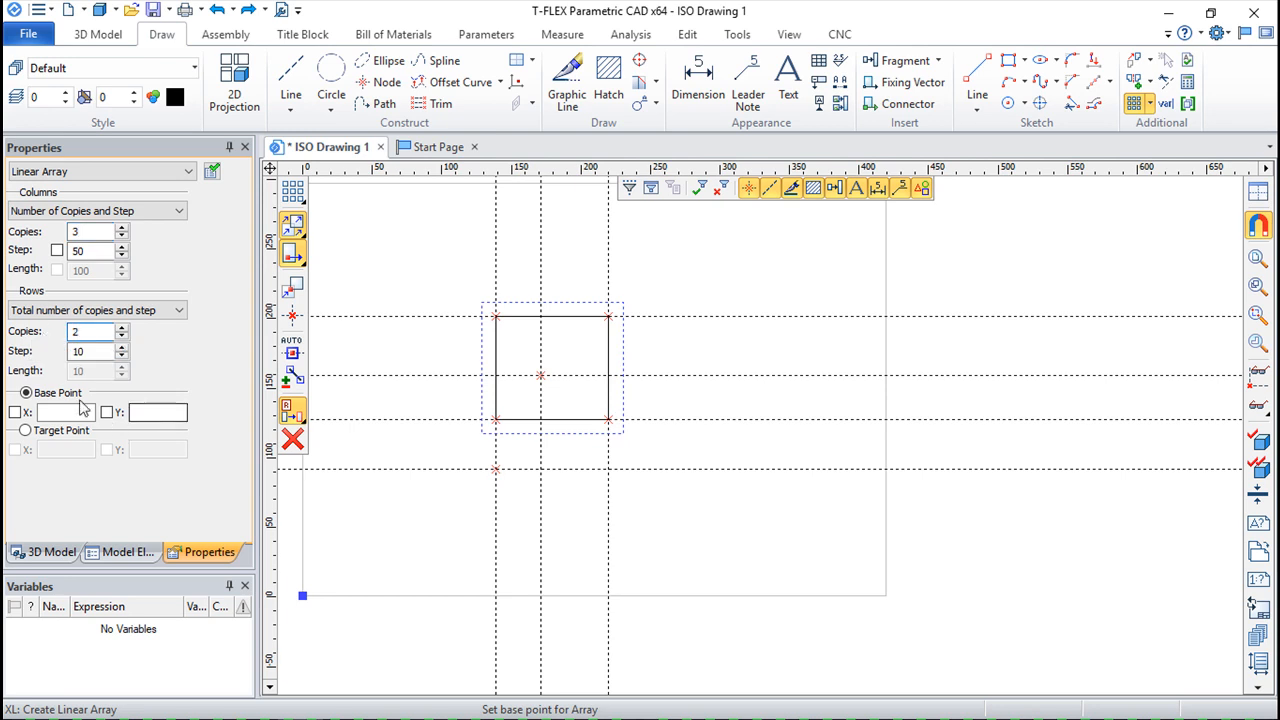
{"action": "left_click", "coordinate": [610, 421]}
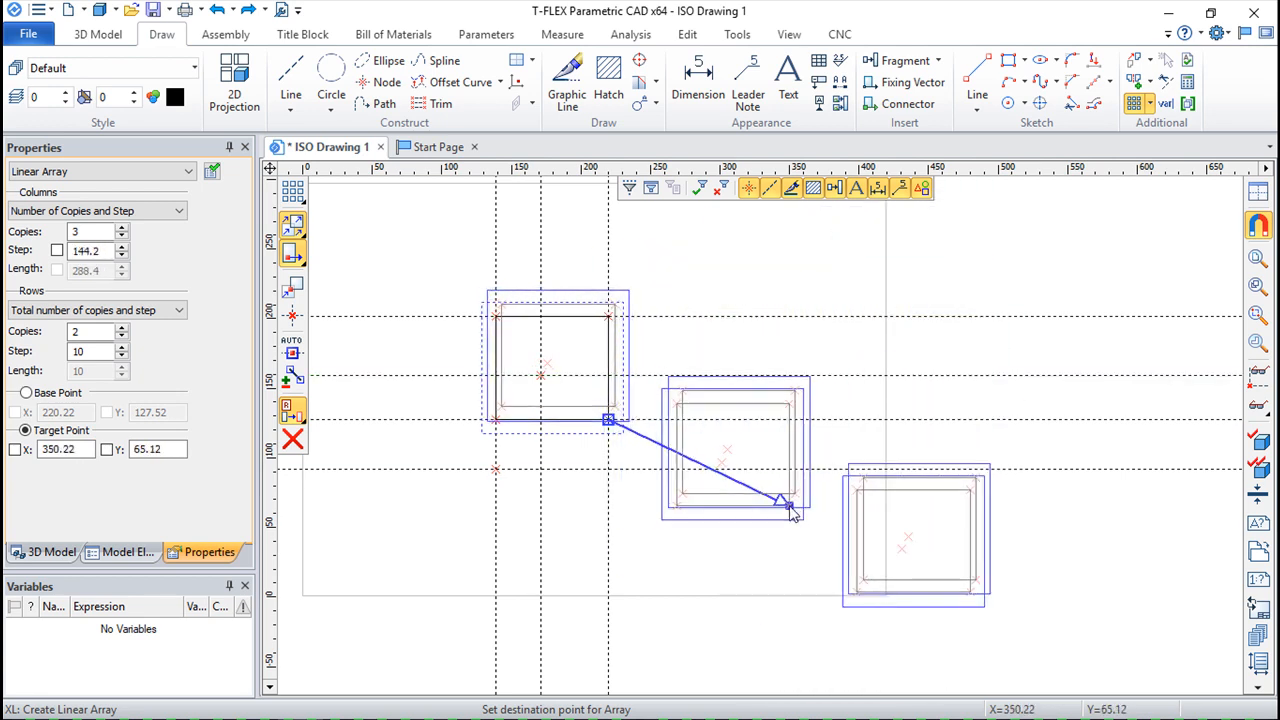
{"action": "key", "text": "Escape"}
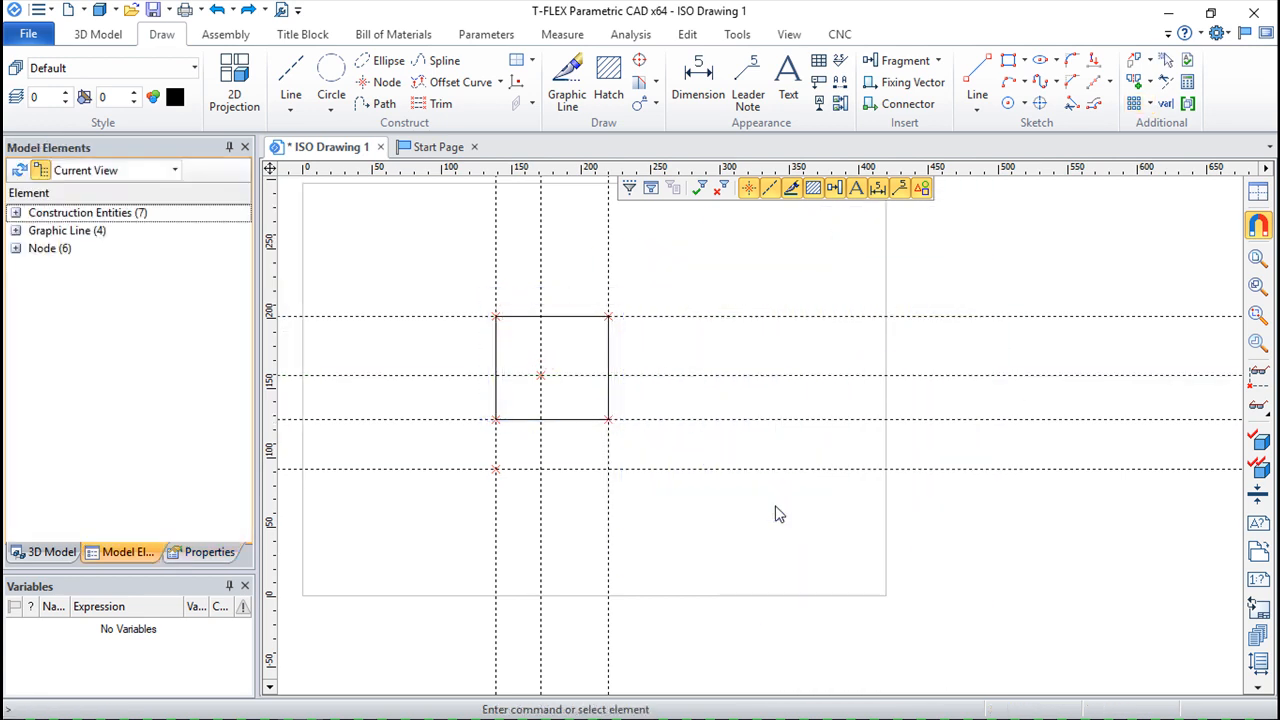
- Start a circular array of the rectangle, review its mode options, and cancel the command
{"action": "left_click", "coordinate": [1150, 103]}
{"action": "left_click", "coordinate": [1178, 146]}
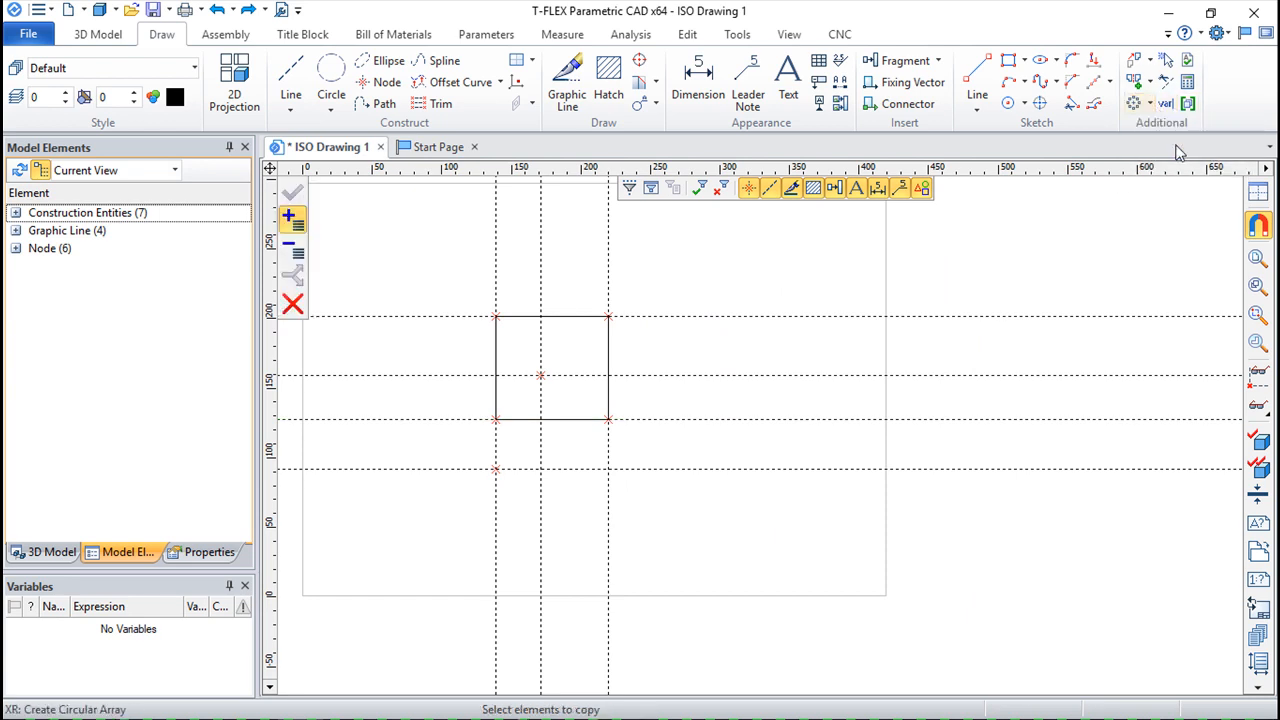
{"action": "left_click_drag", "start_coordinate": [457, 259], "coordinate": [665, 491]}
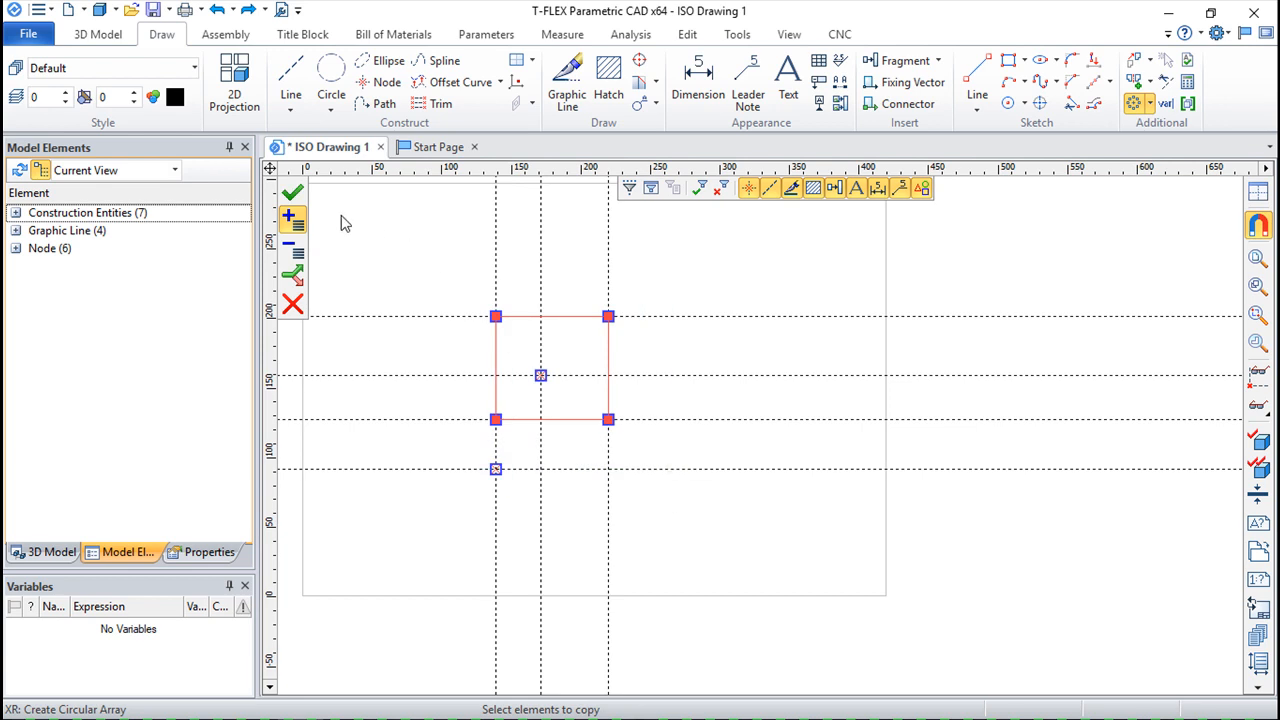
{"action": "left_click", "coordinate": [292, 192]}
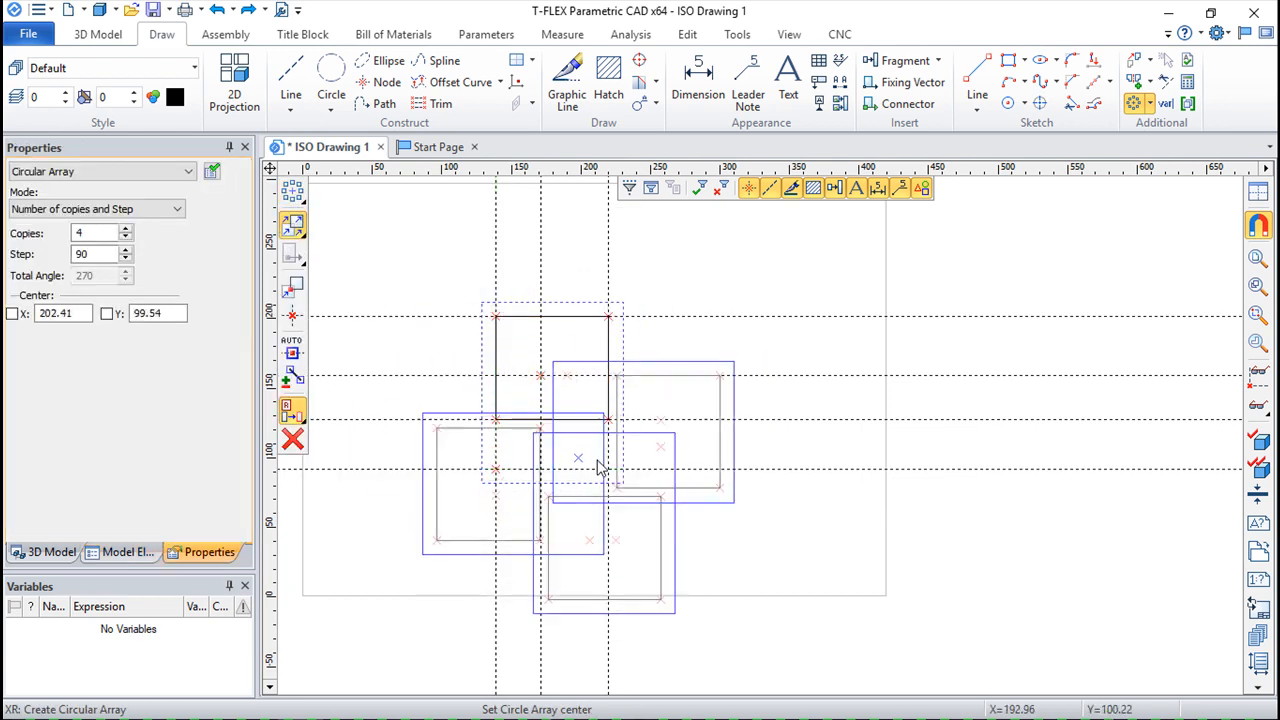
{"action": "left_click", "coordinate": [52, 210]}
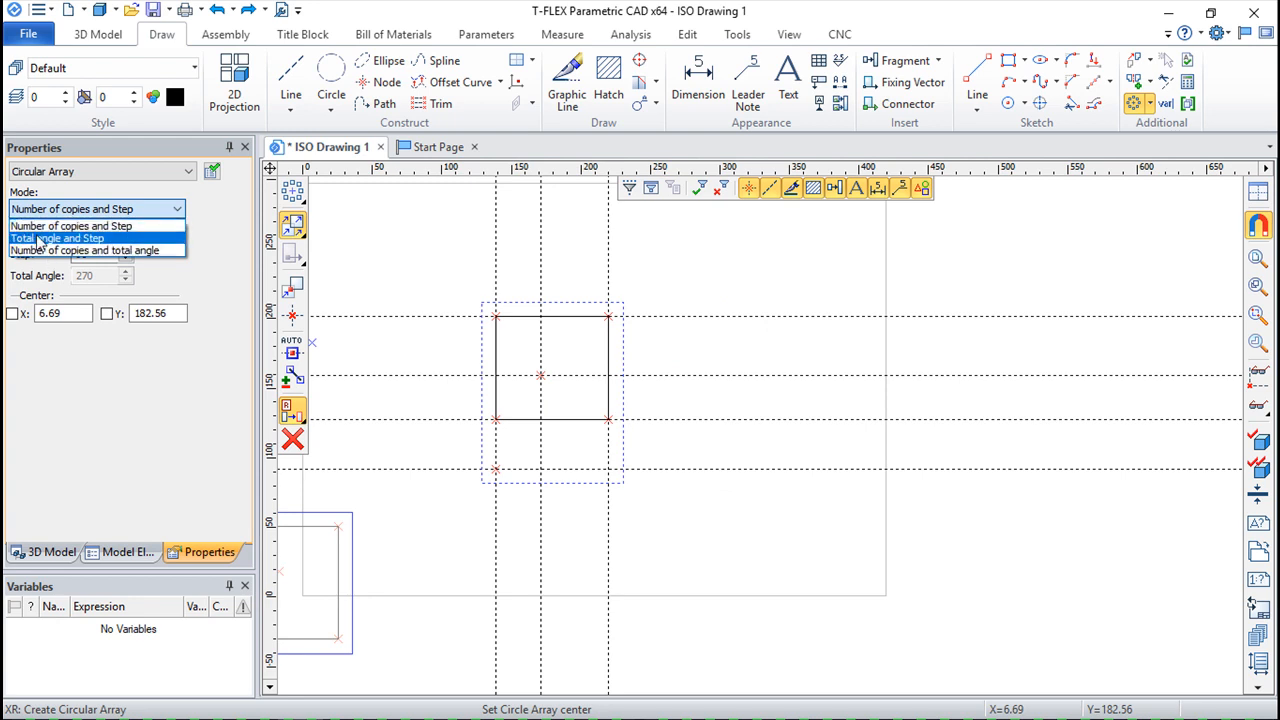
{"action": "key", "text": "Escape"}
{"action": "key", "text": "Escape"}
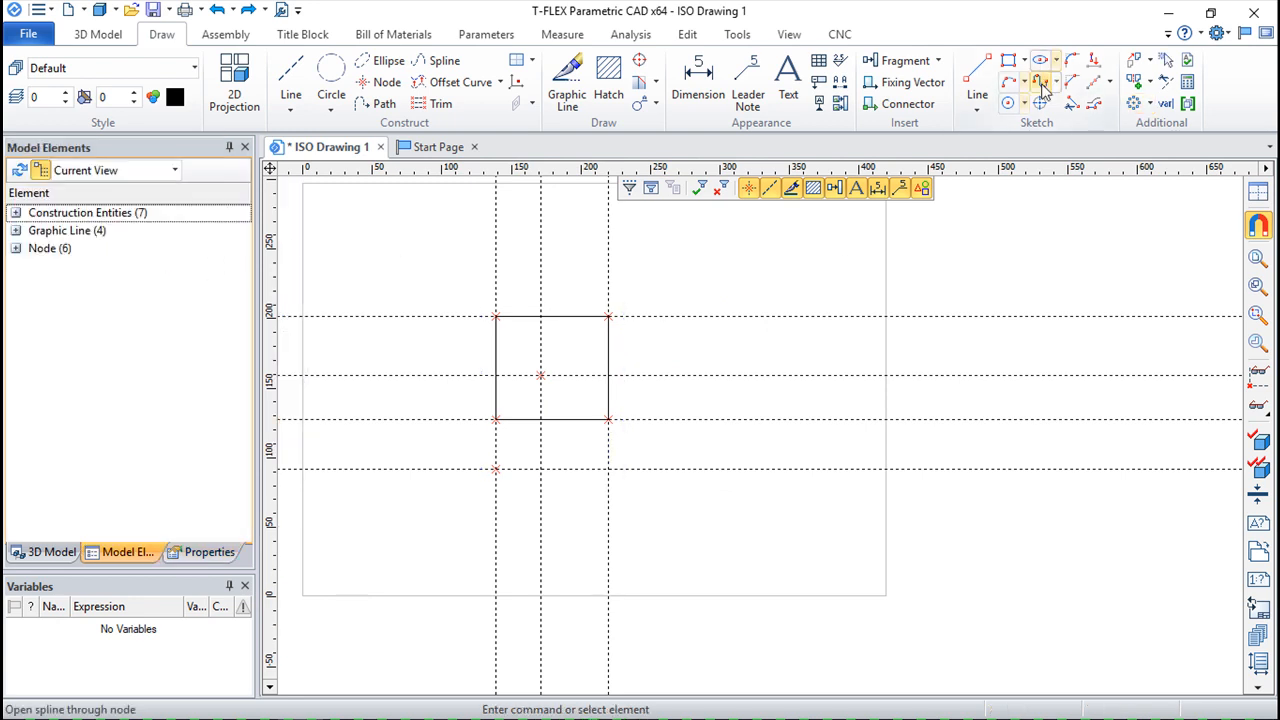
- Preview a circular array of the rectangle with 6 copies at a 60° step, and cancel it
{"action": "left_click", "coordinate": [1140, 105]}
{"action": "left_click_drag", "start_coordinate": [401, 233], "coordinate": [696, 474]}
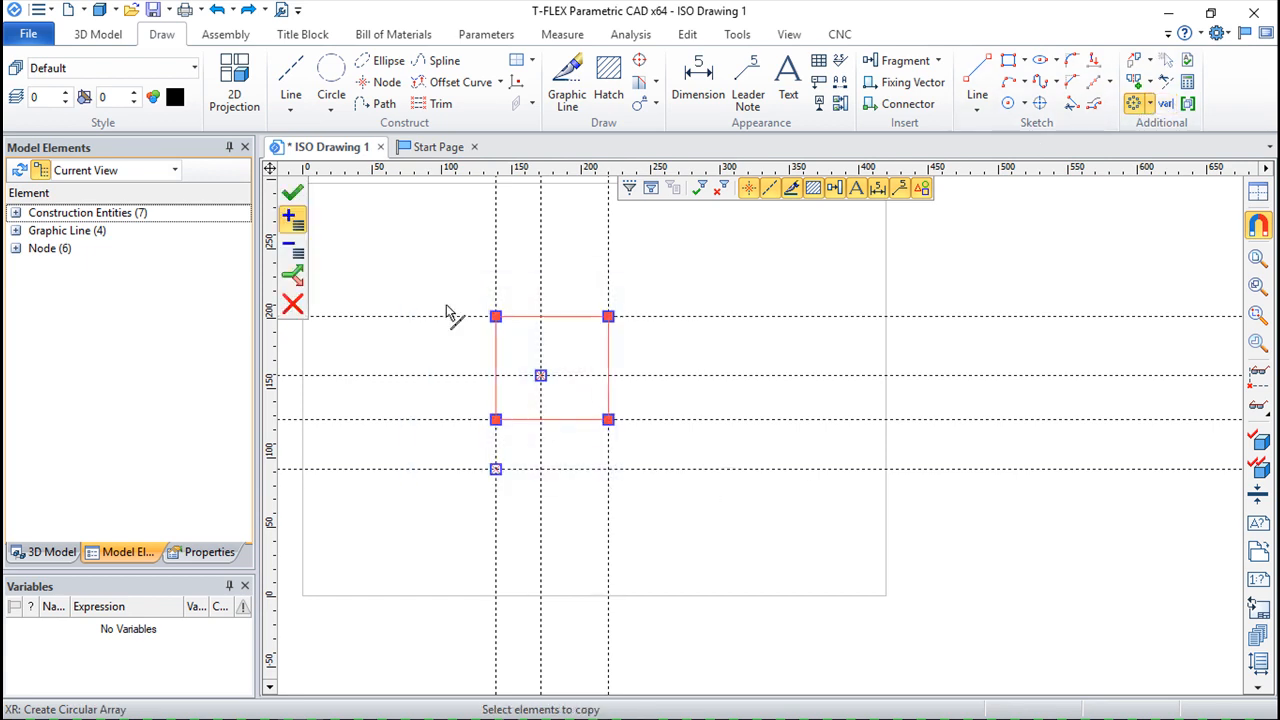
{"action": "left_click", "coordinate": [293, 192]}
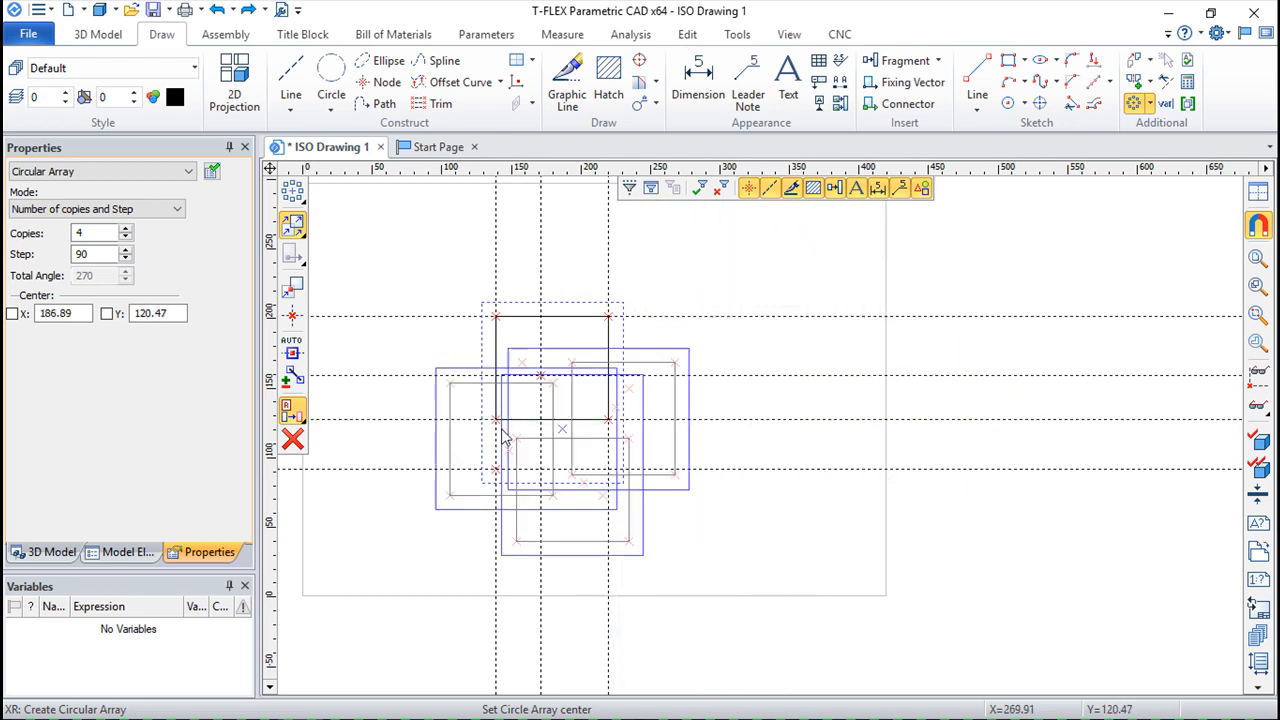
{"action": "double_click", "coordinate": [107, 229]}
{"action": "type", "text": "6"}
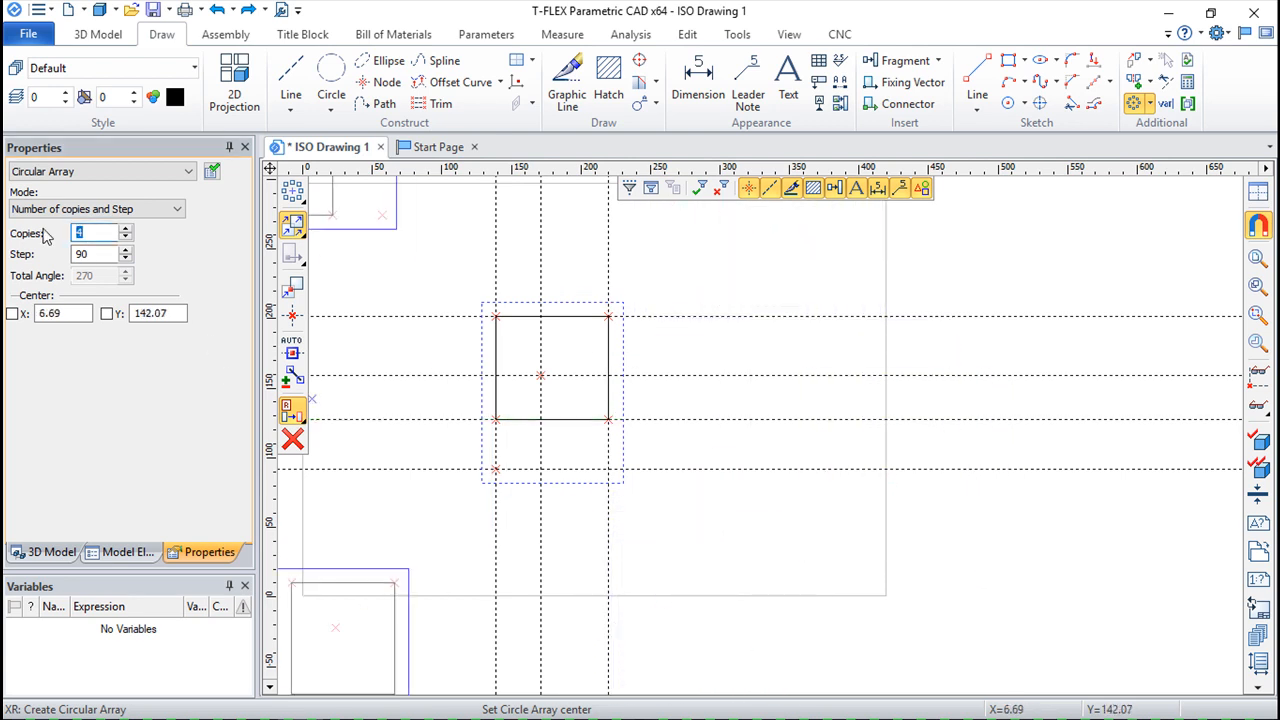
{"action": "double_click", "coordinate": [80, 255]}
{"action": "type", "text": "60"}
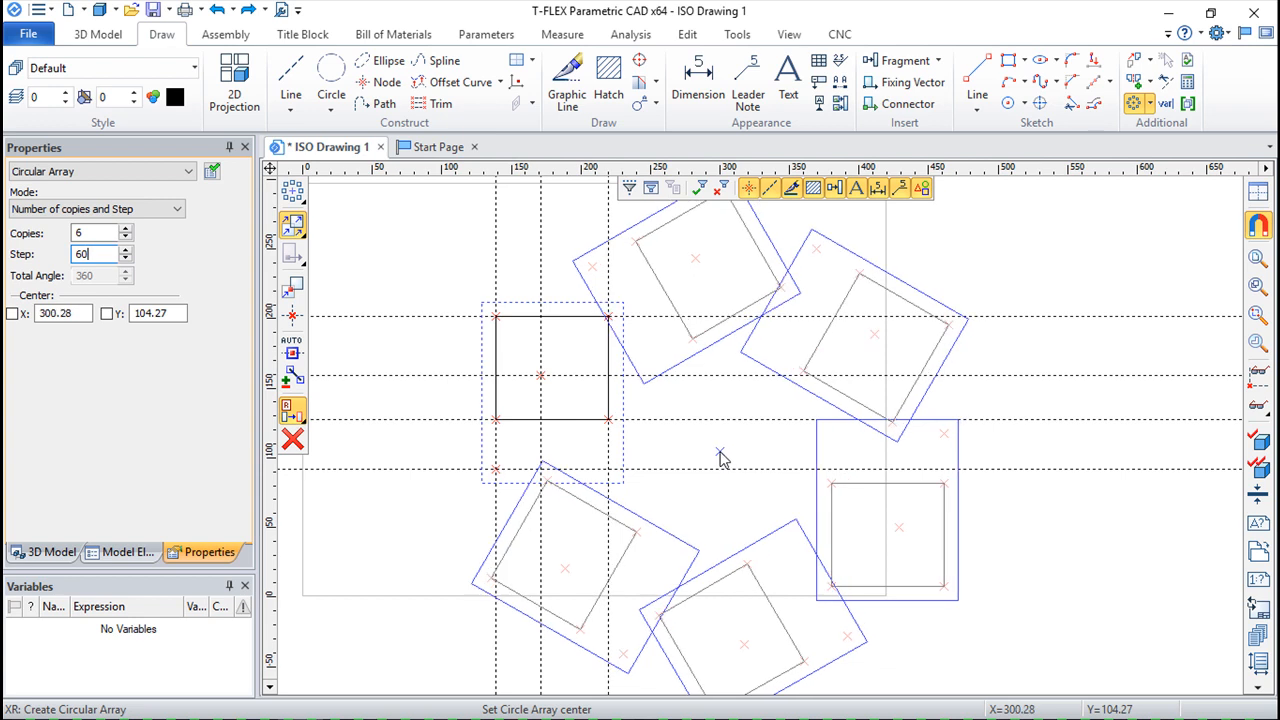
{"action": "key", "text": "Escape"}
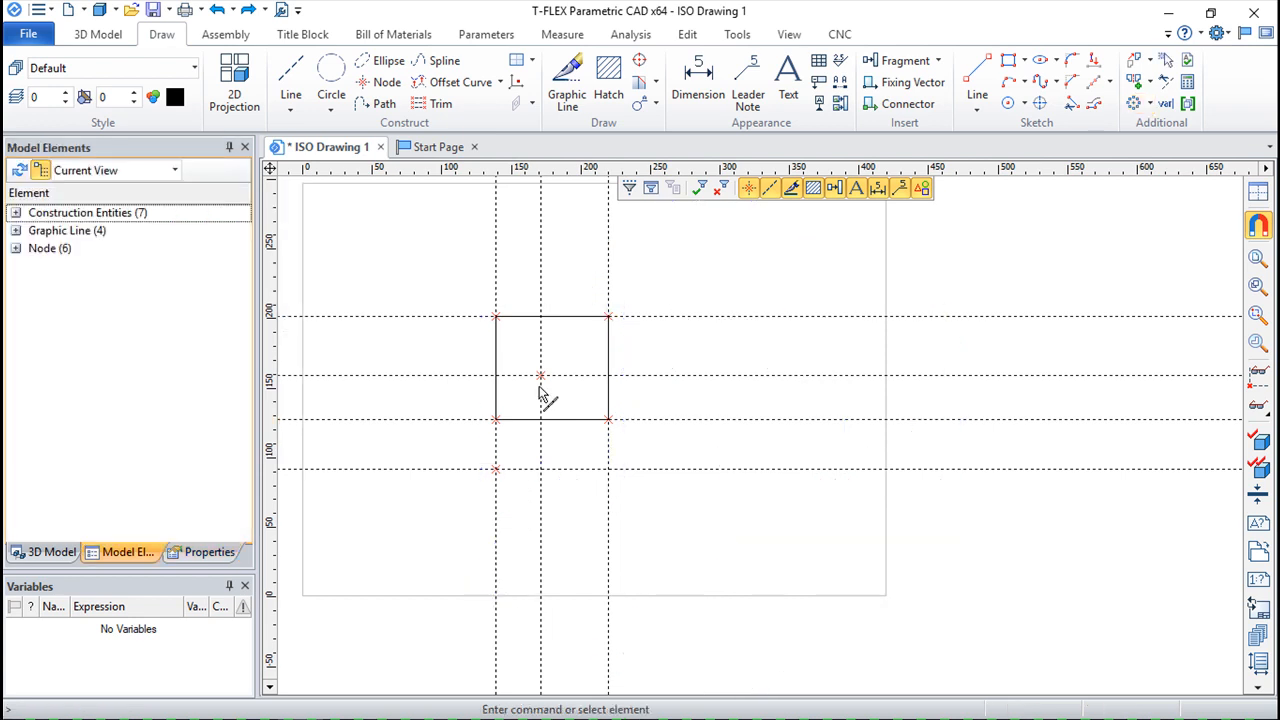
- Copy the rectangle and its nodes to the clipboard, and paste one copy near the sheet's lower-right corner
{"action": "scroll", "coordinate": [712, 333], "scroll_direction": "down", "scroll_amount": 3}
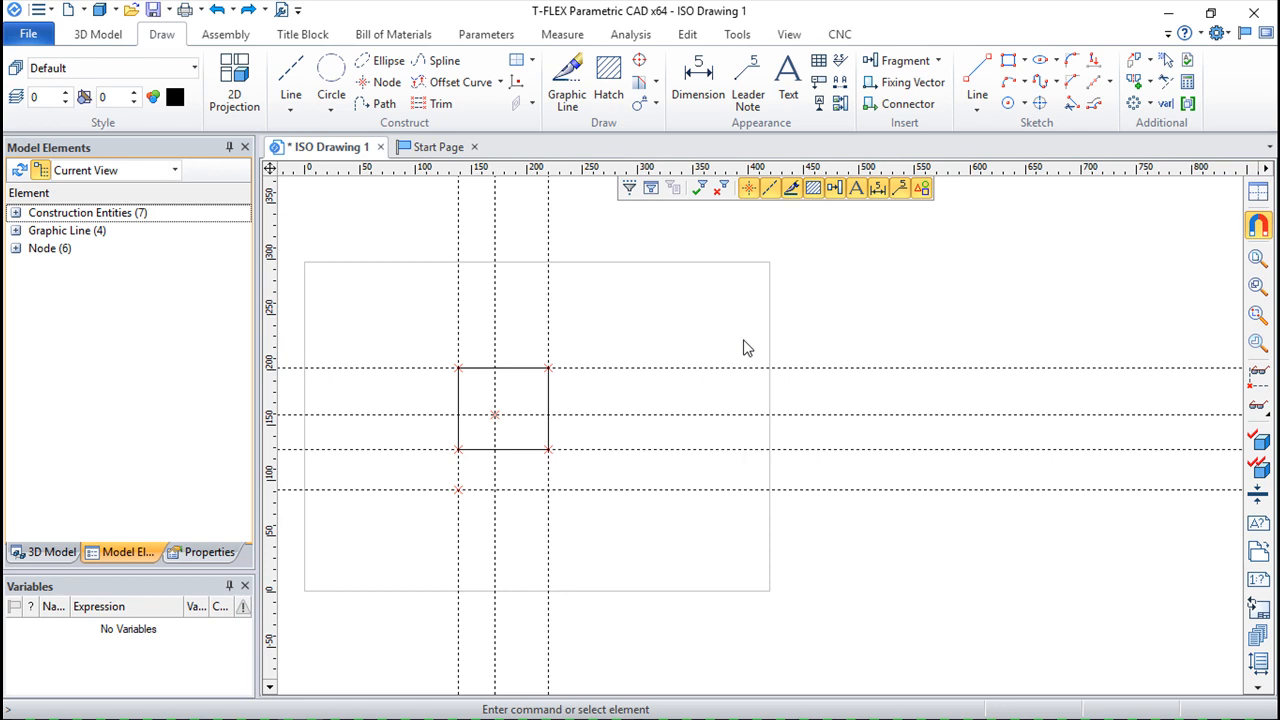
{"action": "left_click_drag", "start_coordinate": [399, 312], "coordinate": [608, 526]}
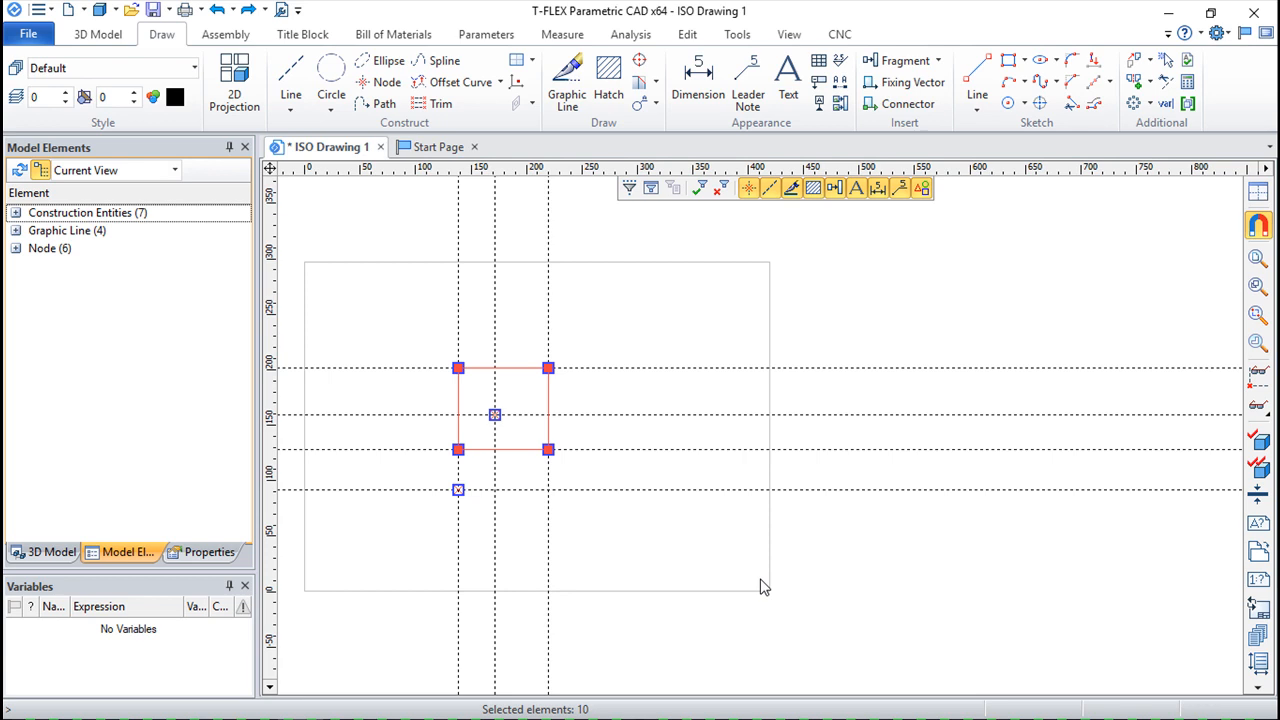
{"action": "key", "text": "Escape"}
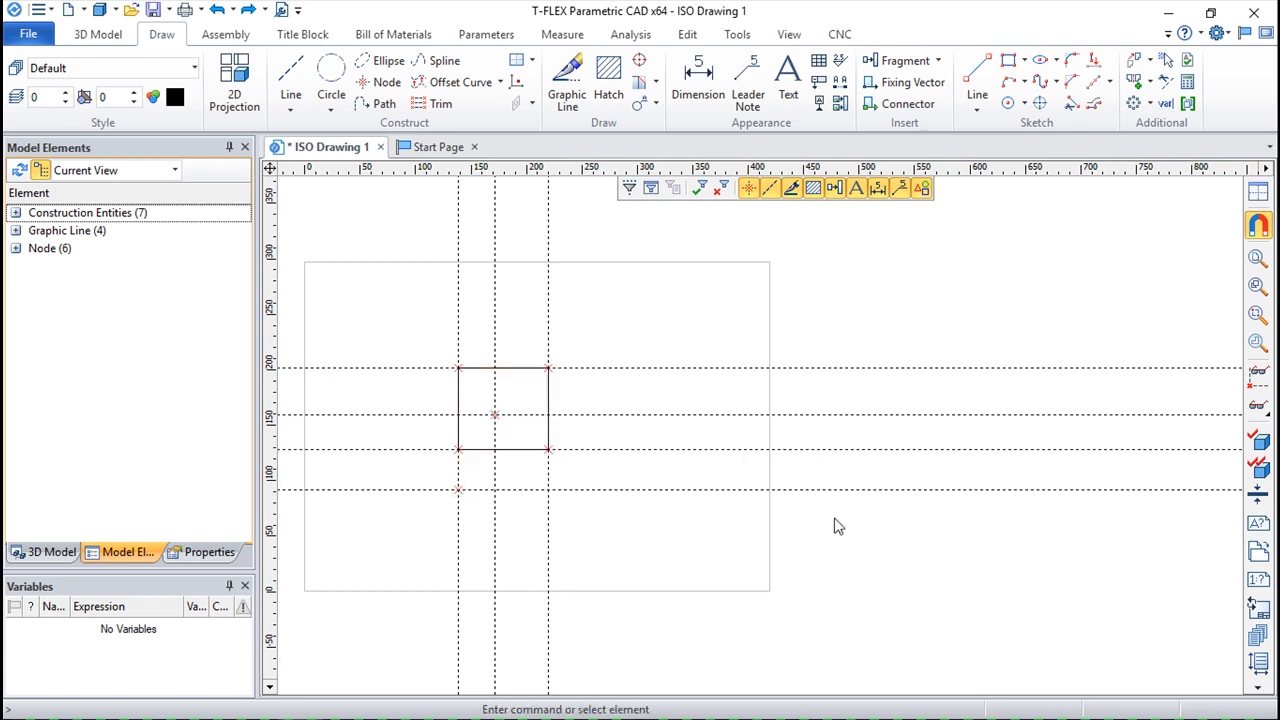
{"action": "key", "text": "m"}
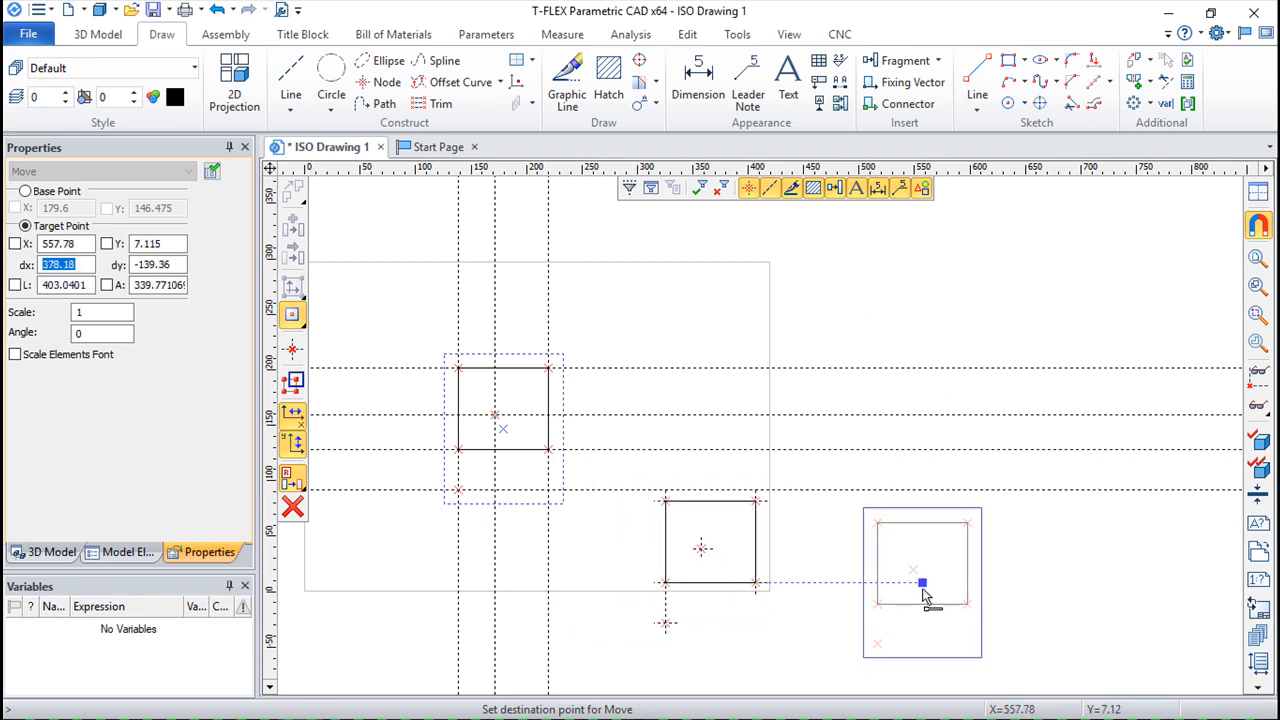
{"action": "key", "text": "Escape"}
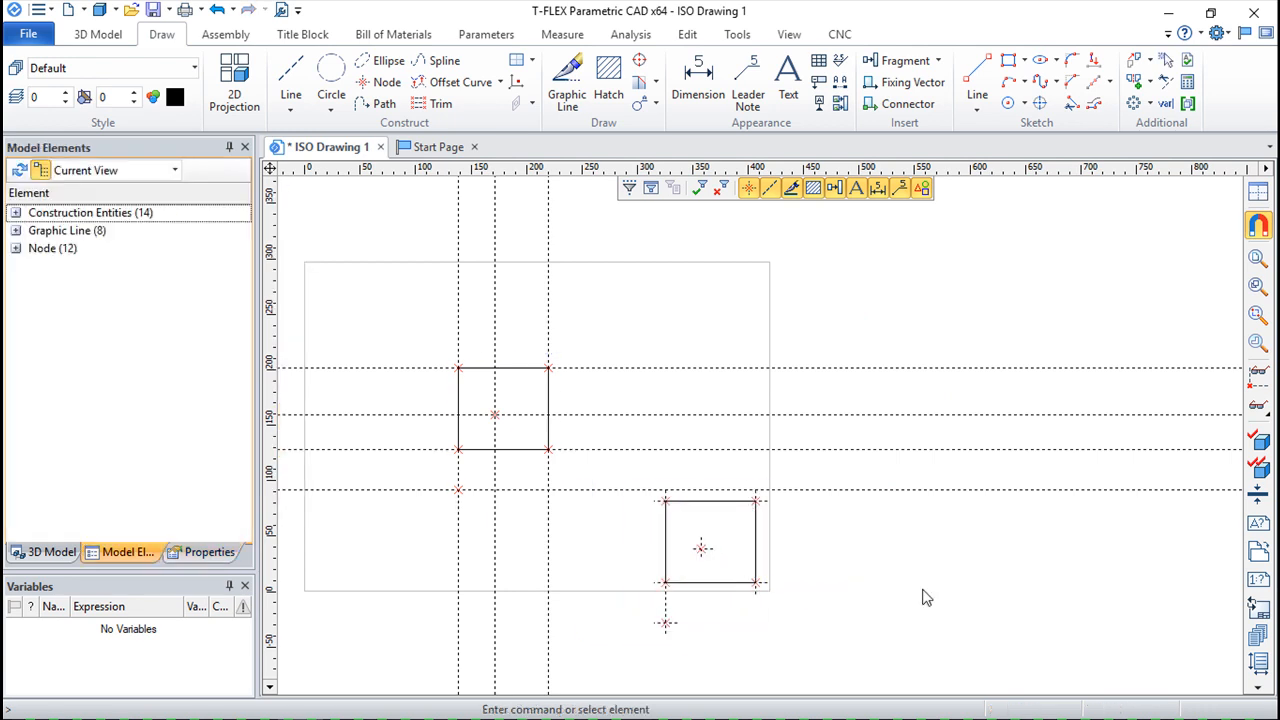
- Paste the copied rectangle once into a new ISO Drawing, and return to the ISO Drawing 1 document
{"action": "left_click", "coordinate": [433, 149]}
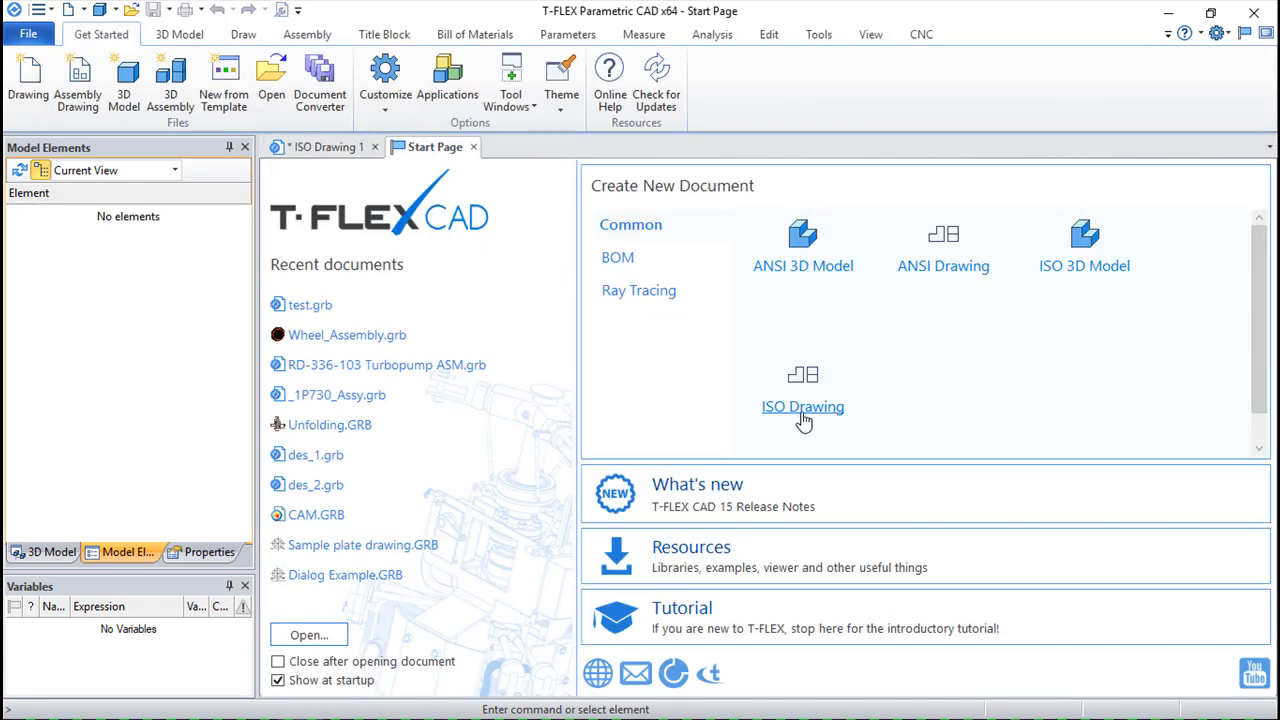
{"action": "left_click", "coordinate": [803, 410]}
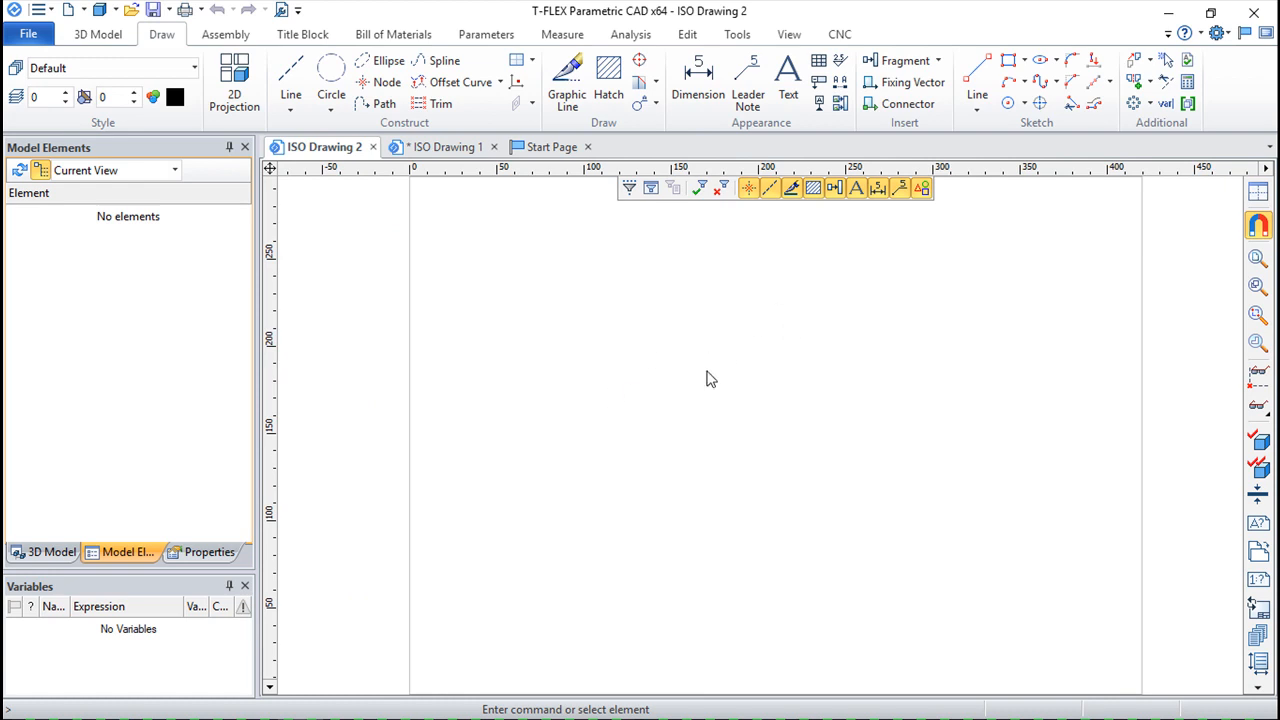
{"action": "key", "text": "ctrl+v"}
{"action": "left_click", "coordinate": [668, 406]}
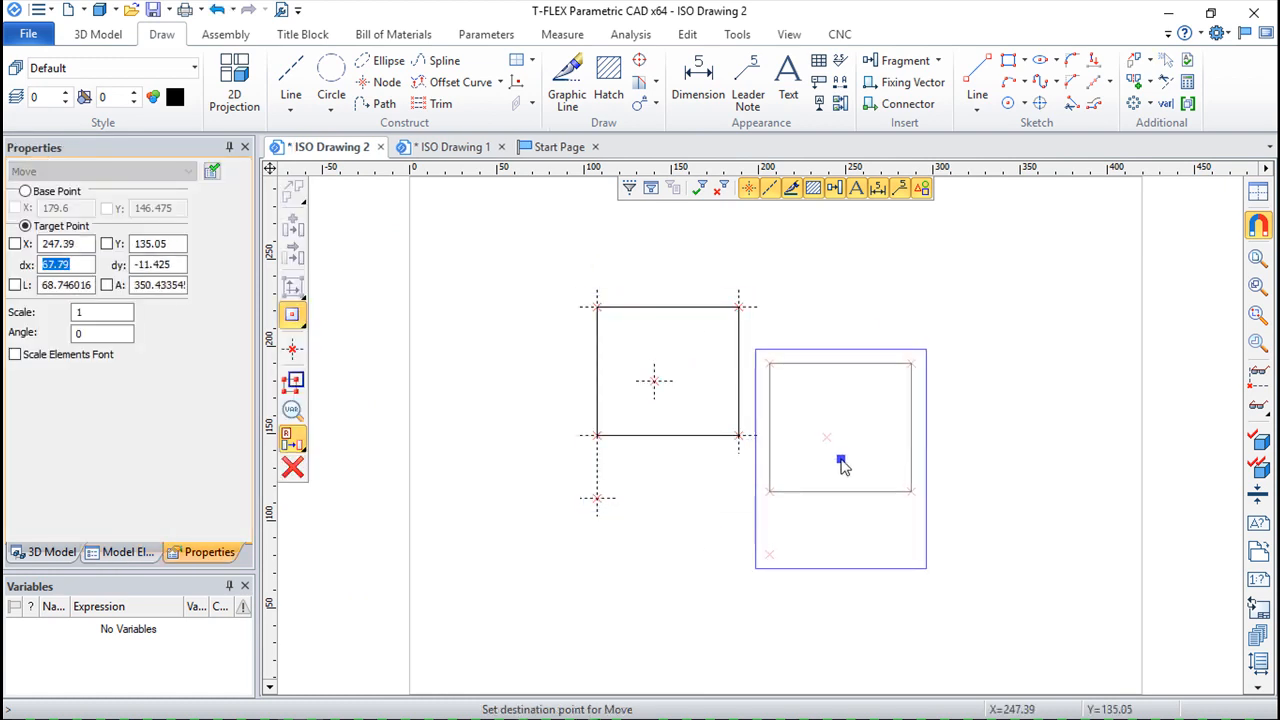
{"action": "key", "text": "Escape"}
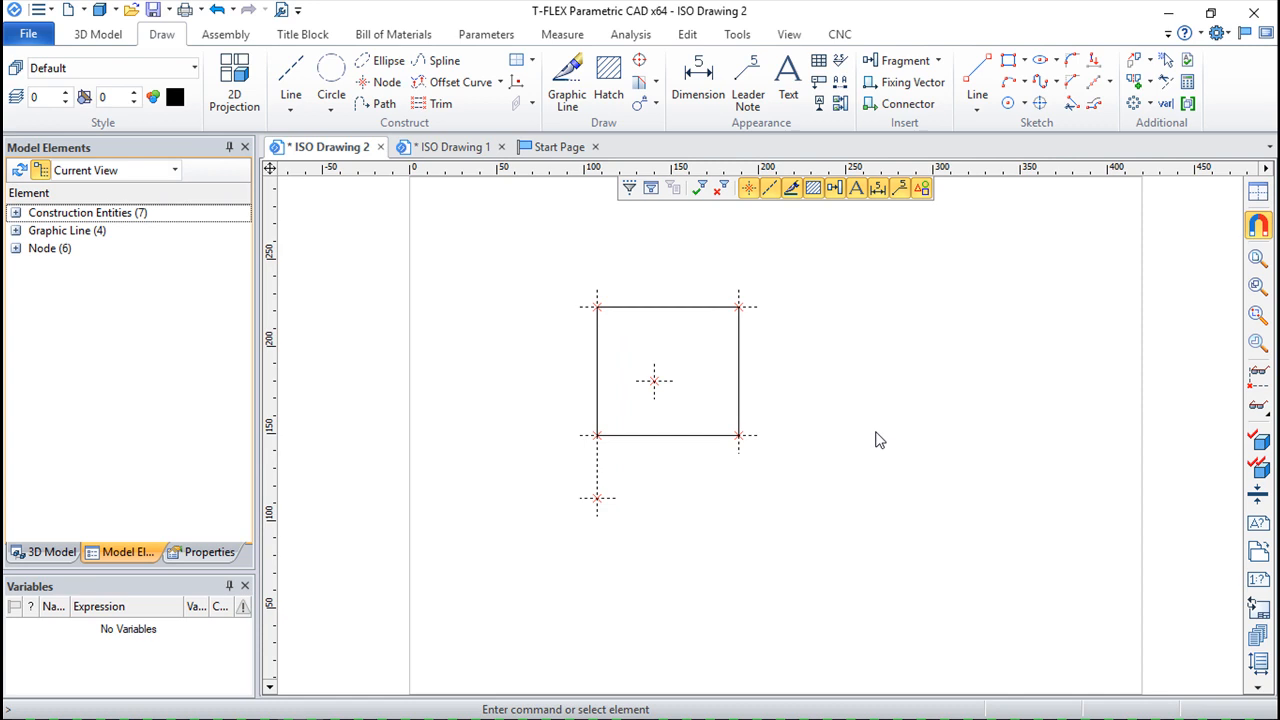
{"action": "left_click", "coordinate": [430, 148]}
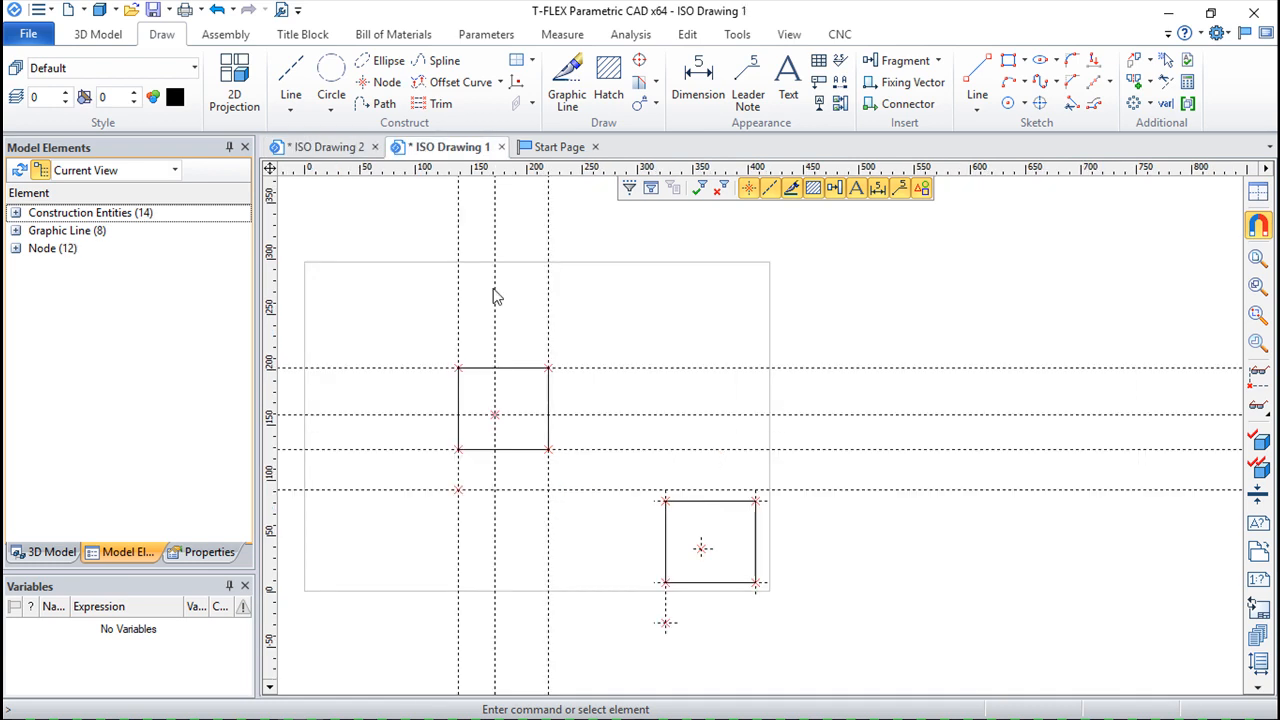